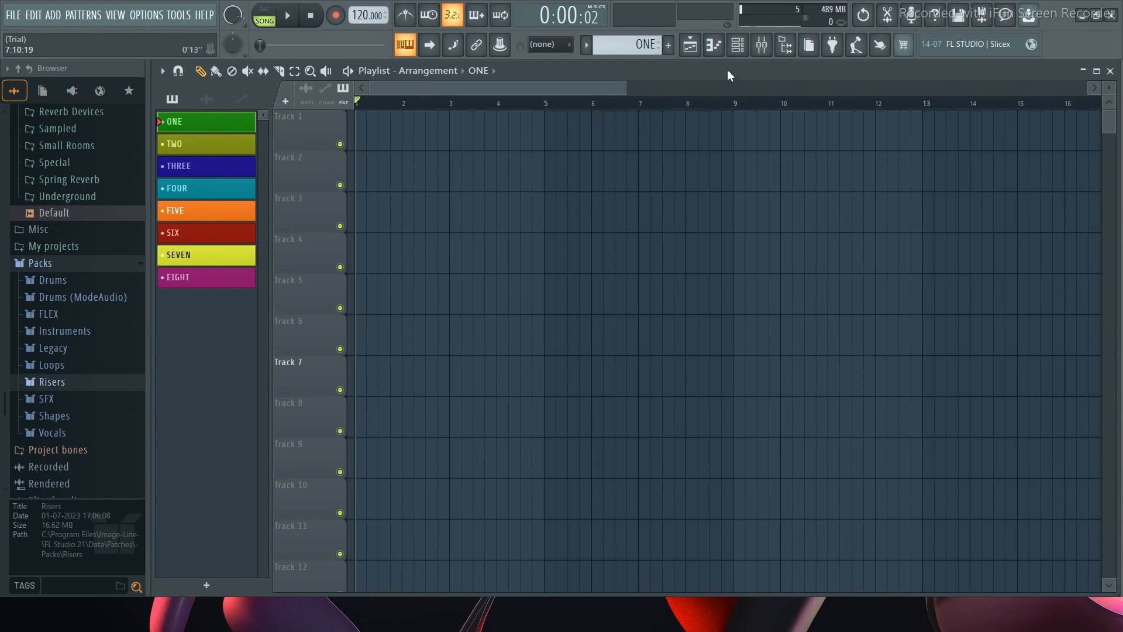
Step: Open the channel rack and move it clear of the playlist's first tracks and opening bars
click(737, 44)
drag(923, 346, 848, 249)
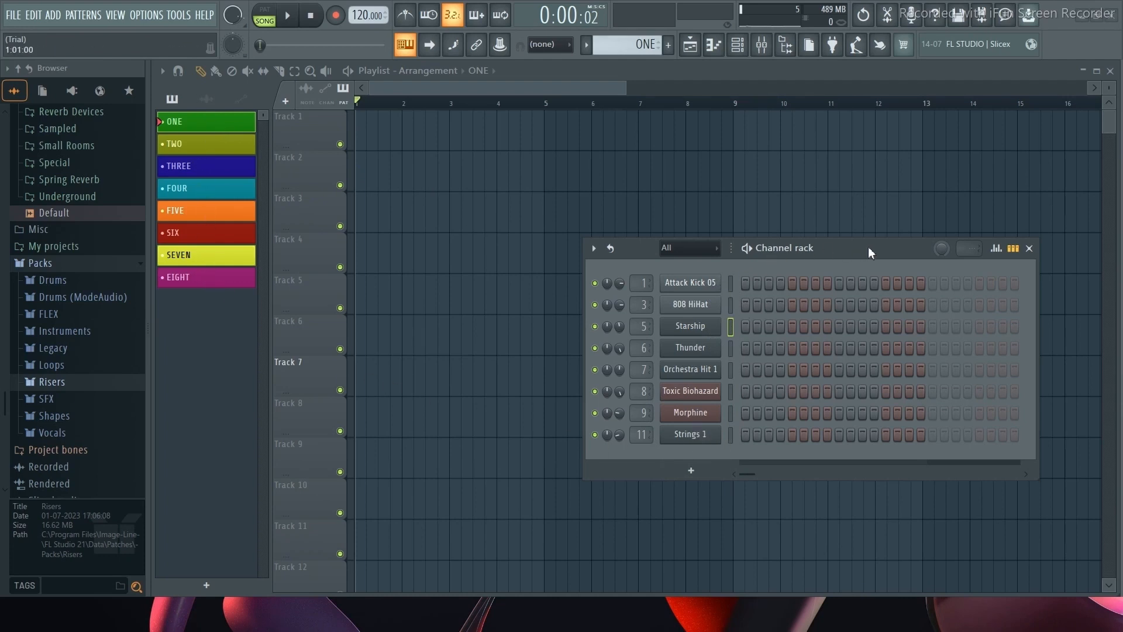
drag(868, 247, 848, 291)
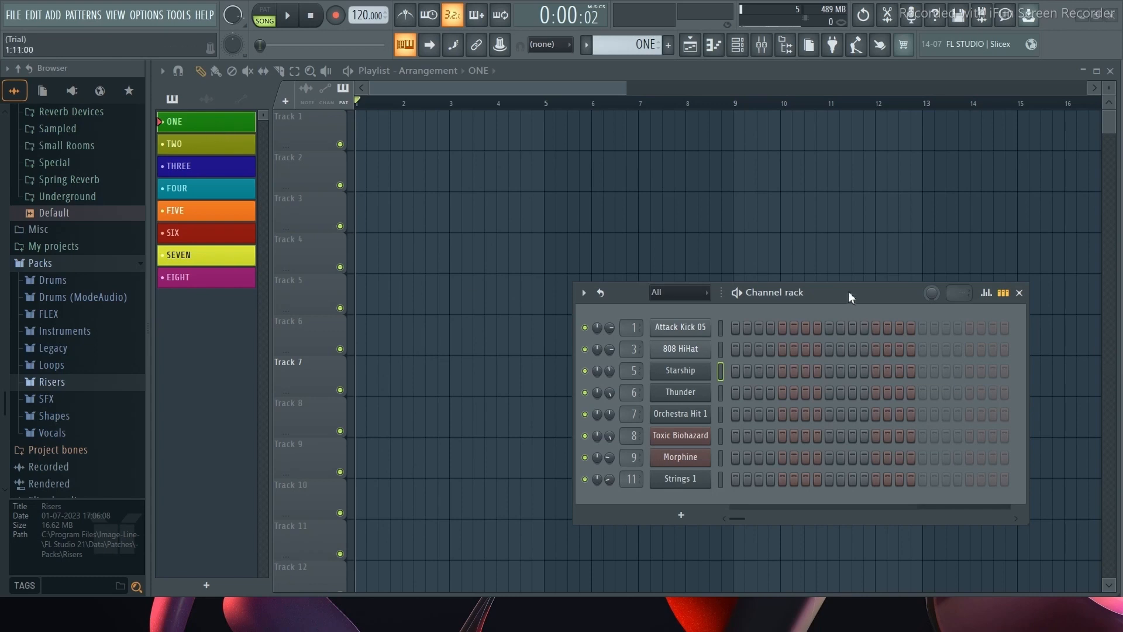
drag(848, 292, 995, 381)
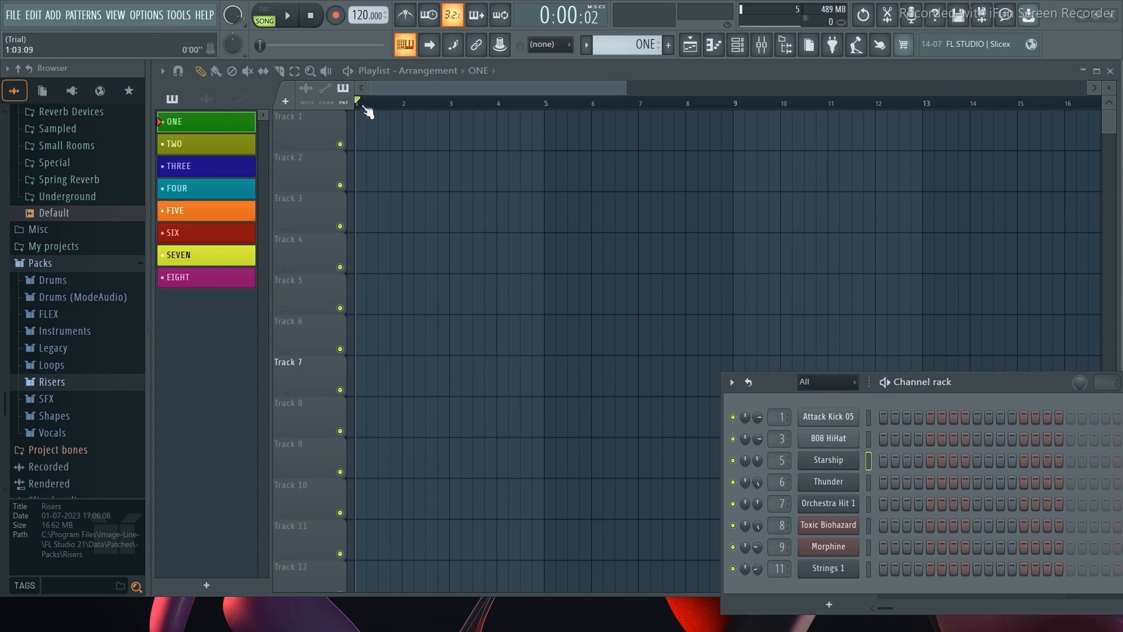
Step: Set the playhead to the start of bar 1 and leave the countdown before recording enabled
drag(359, 104, 347, 106)
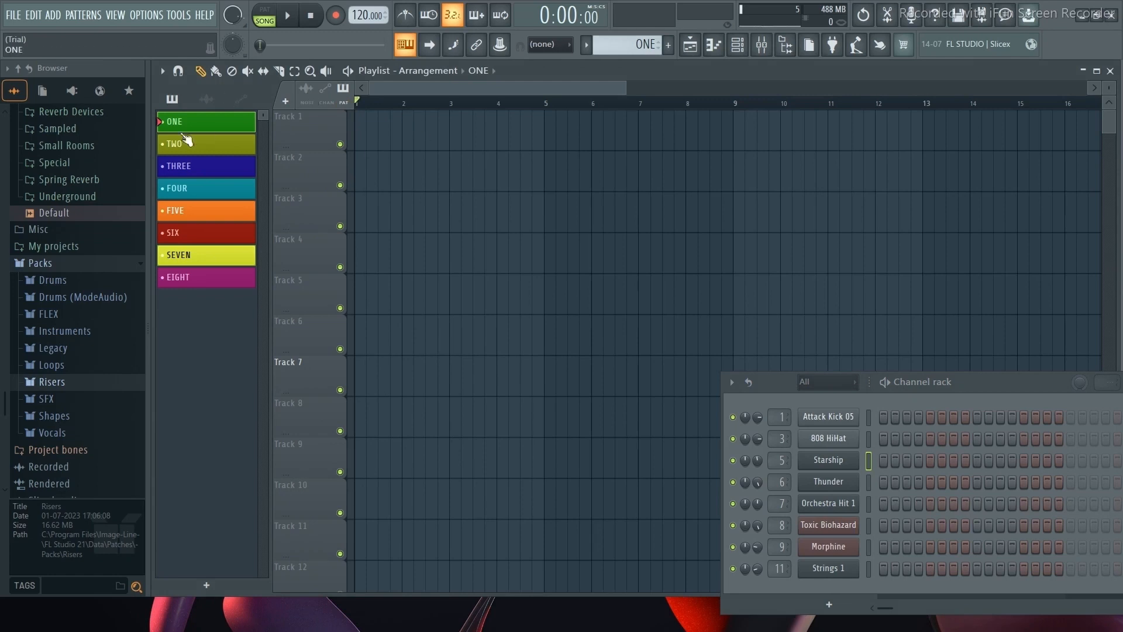
click(453, 15)
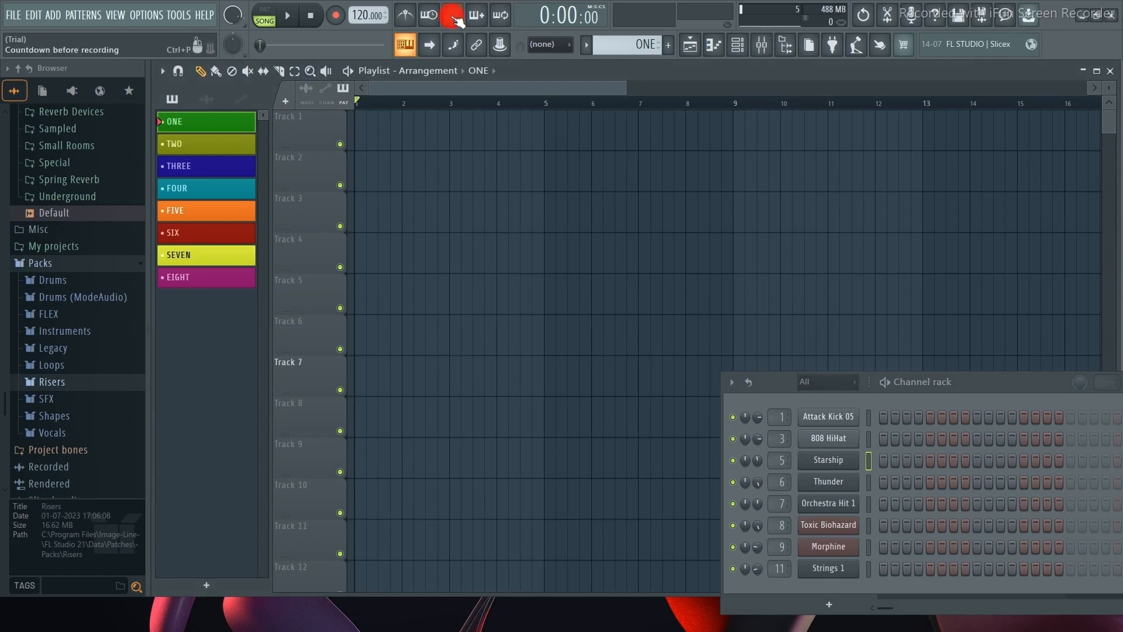
click(456, 17)
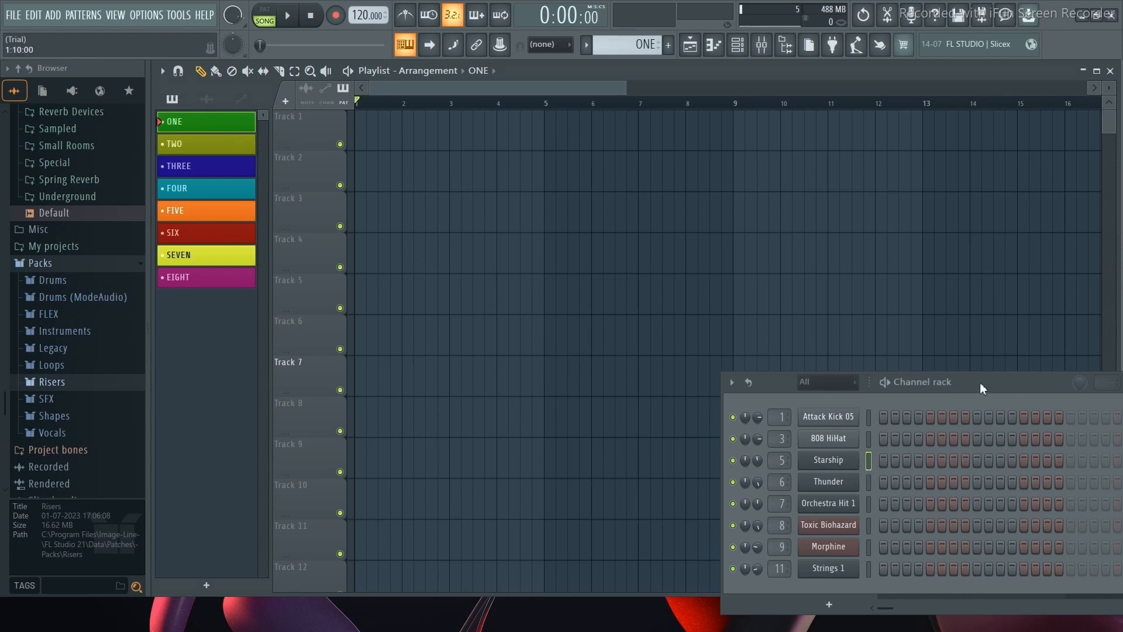
Step: Record everything into pattern ONE from bar 1, playing a C5 note on the Starship channel, and stop the recording
drag(981, 382, 964, 309)
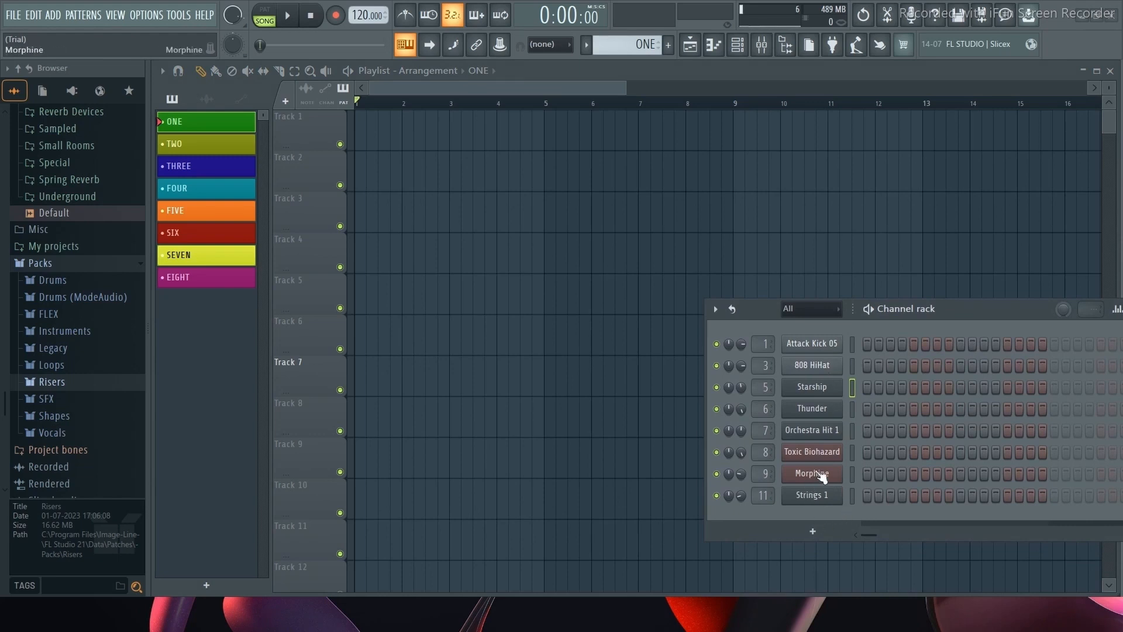
drag(975, 312, 961, 378)
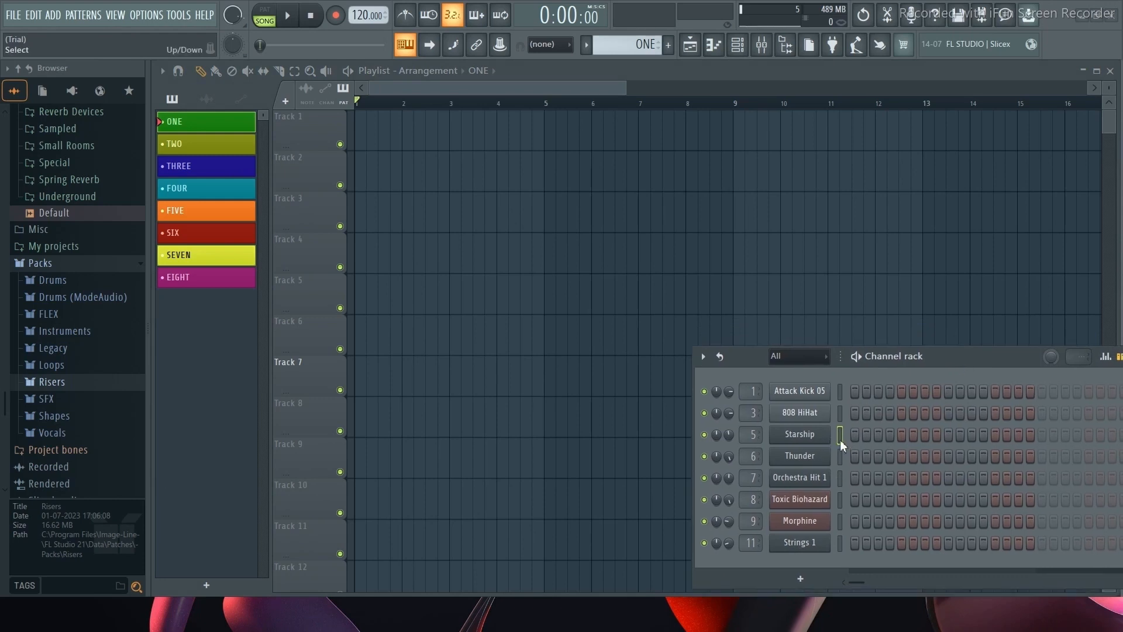
drag(984, 361, 971, 365)
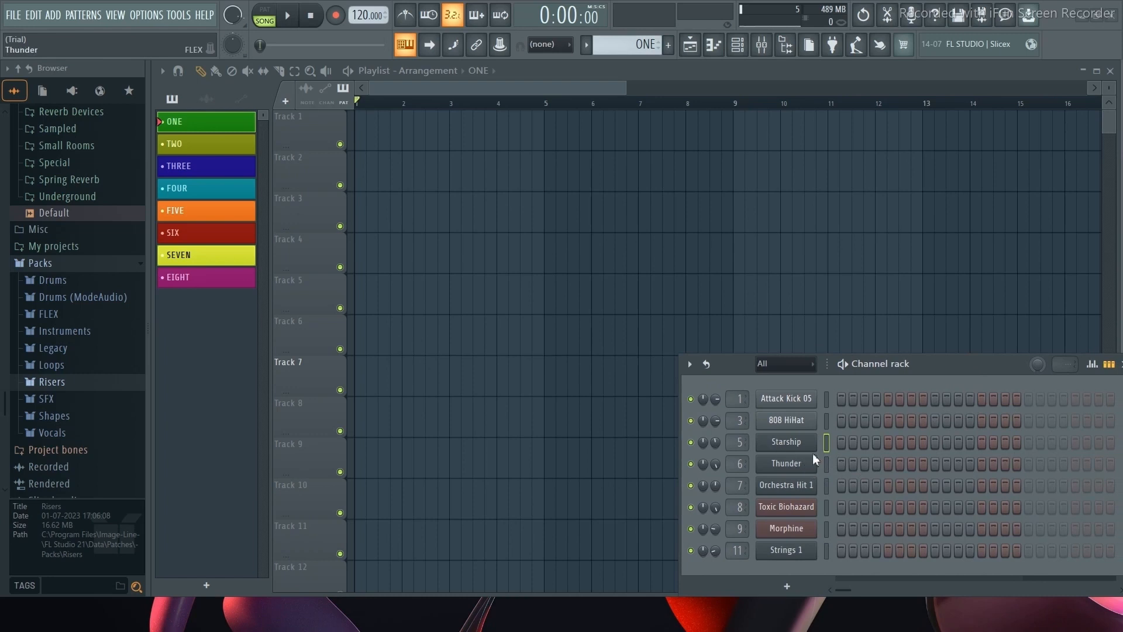
click(335, 15)
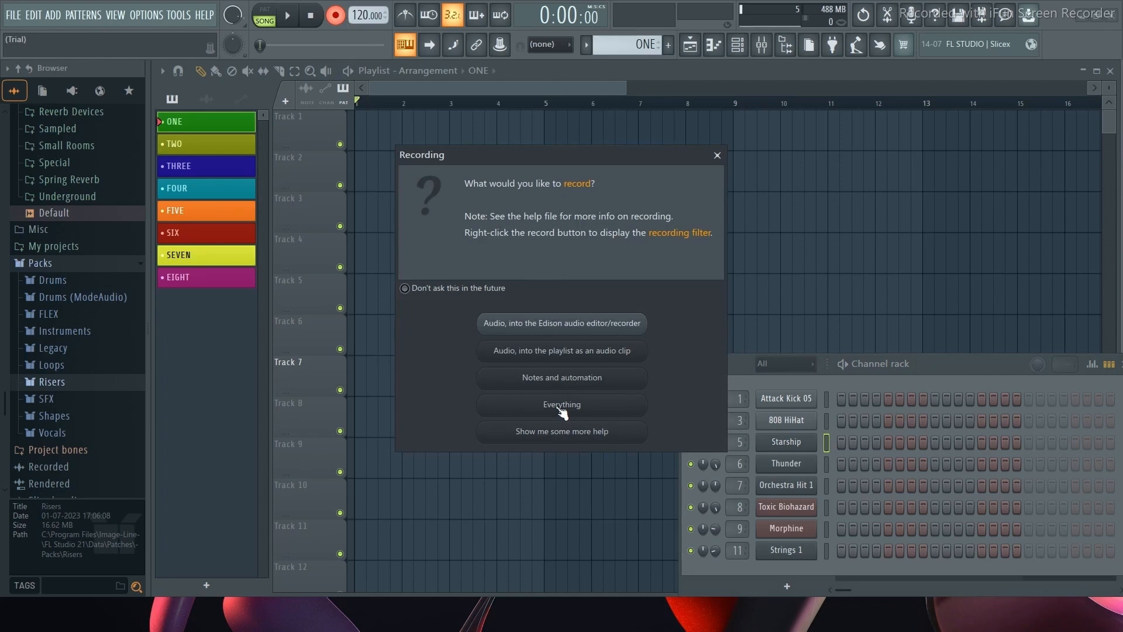
click(562, 409)
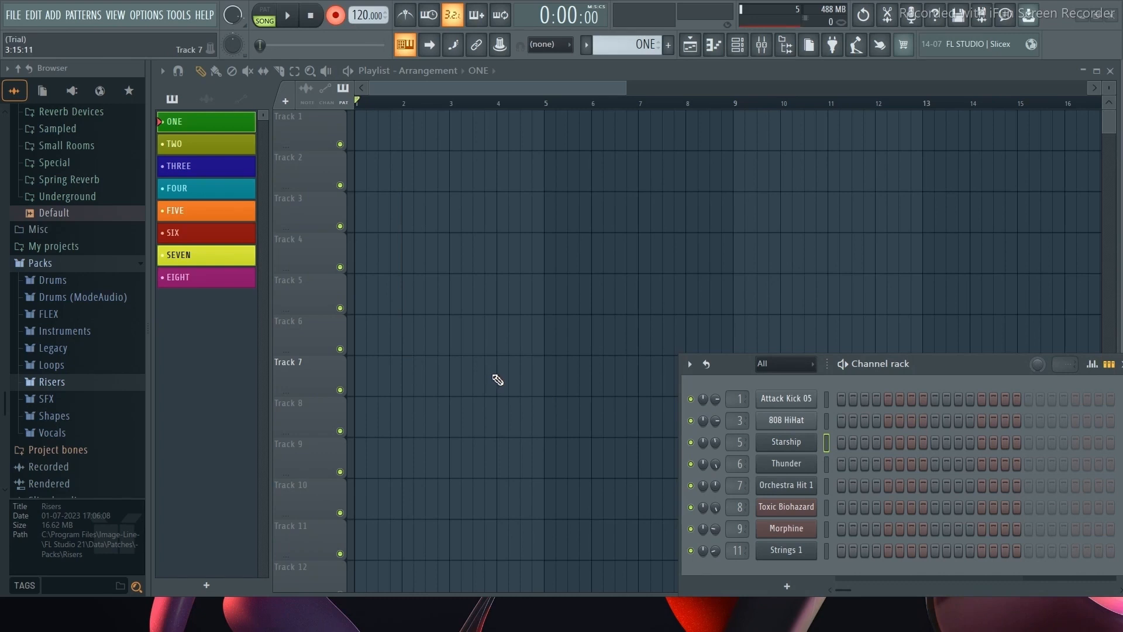
key(space)
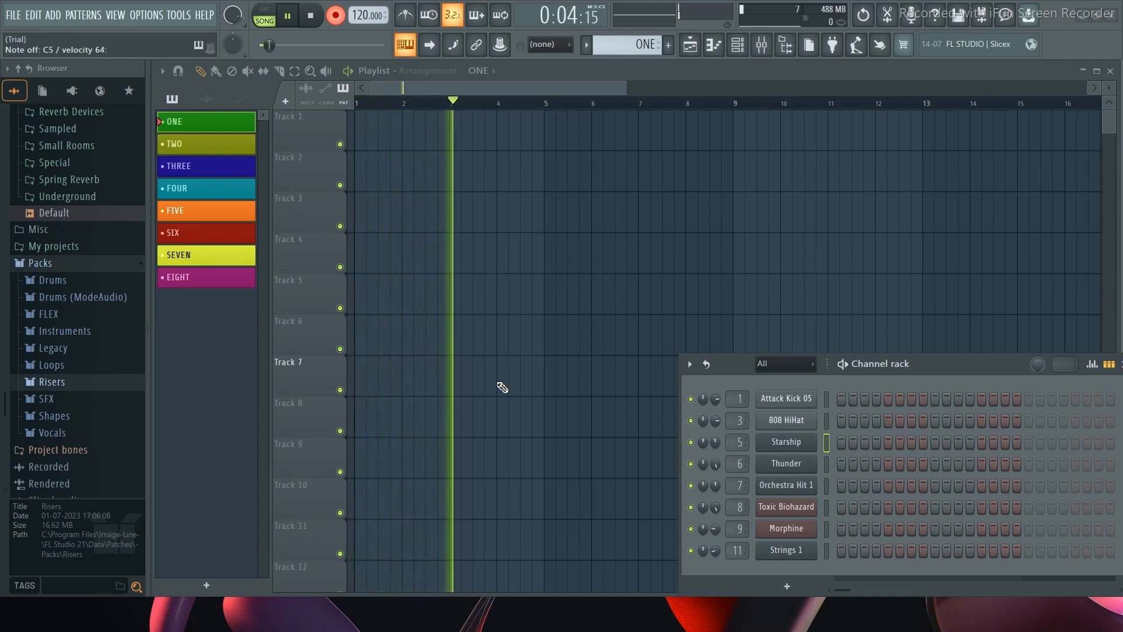
key(space)
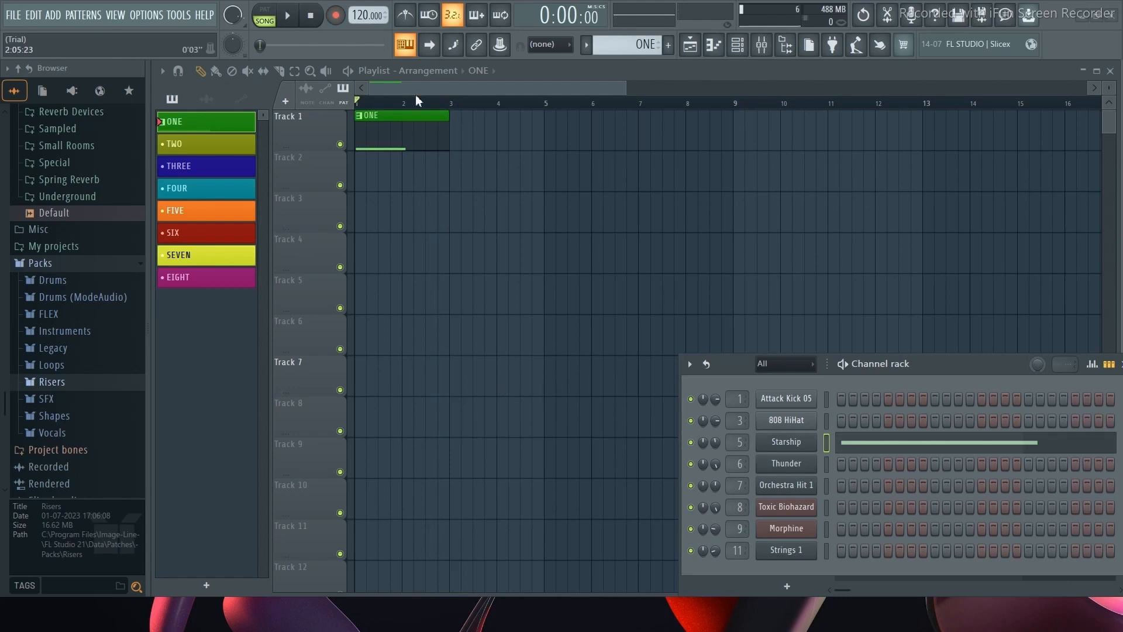
Step: Slice the ONE clip on Track 1 at bar 2 and delete its second part
click(280, 72)
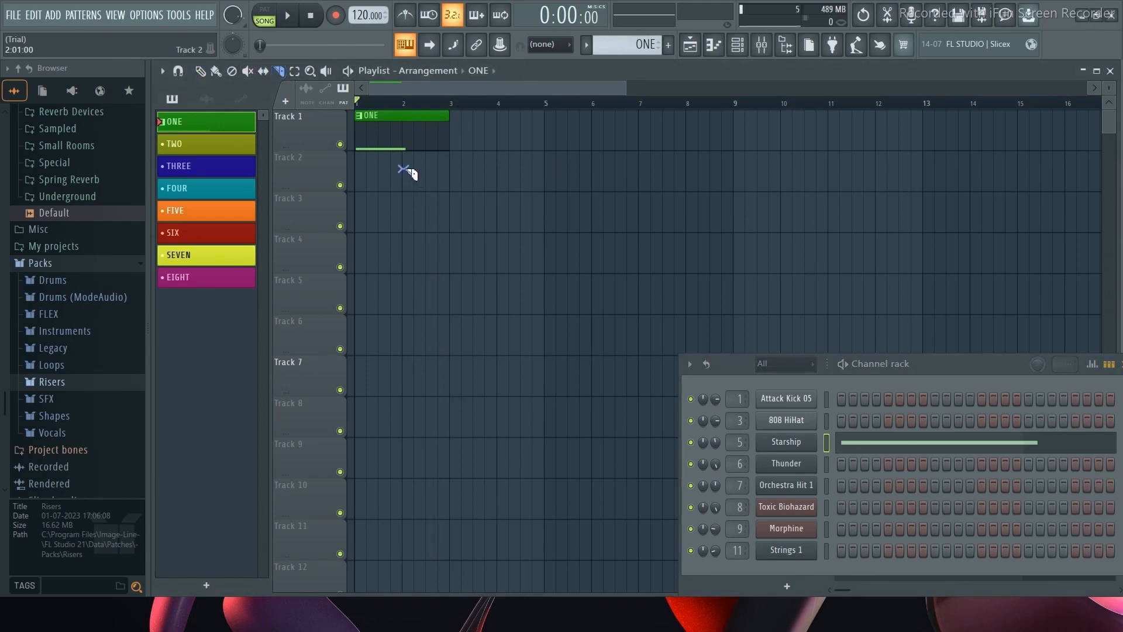
drag(402, 169, 408, 105)
click(200, 70)
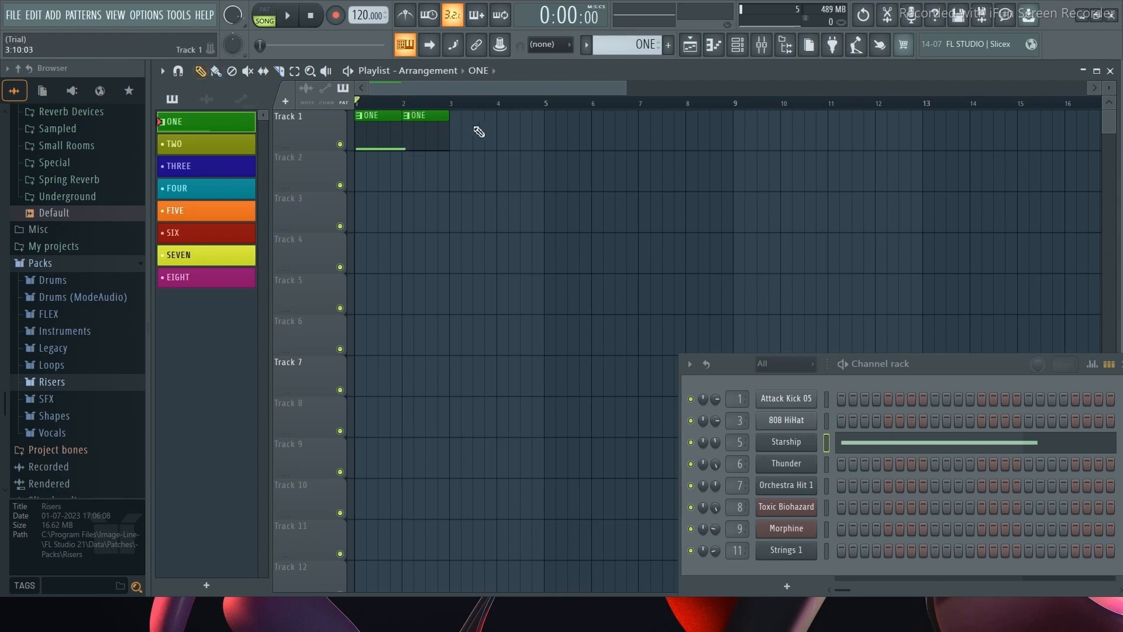
right_click(419, 126)
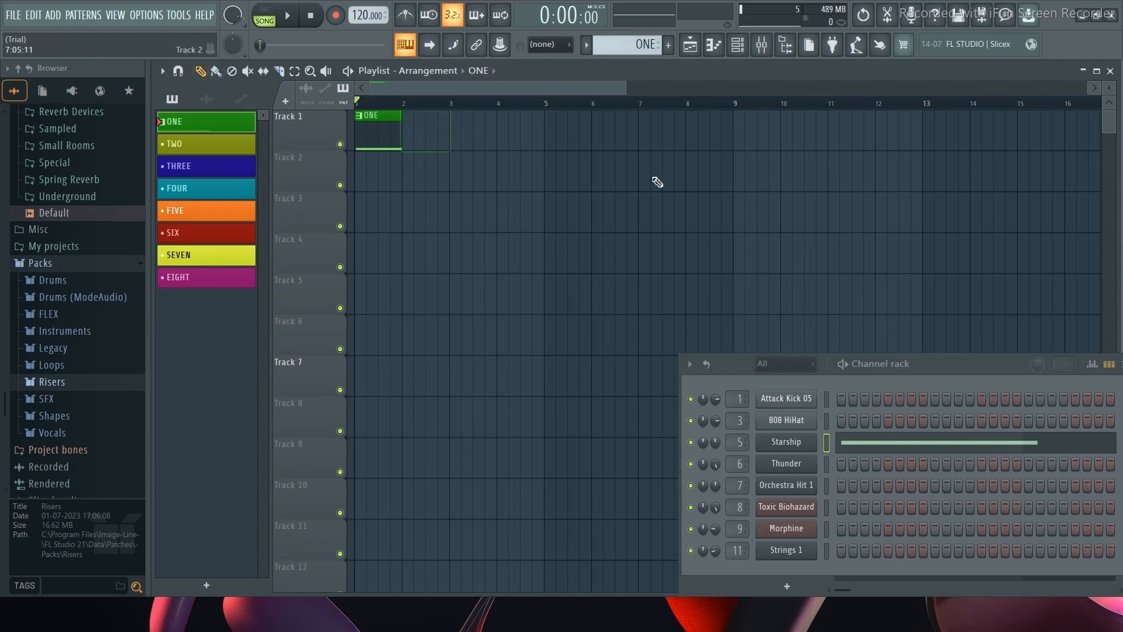
Step: Record everything into pattern TWO from bar 2, playing a C5 note on the Thunder channel, and stop the recording
click(405, 105)
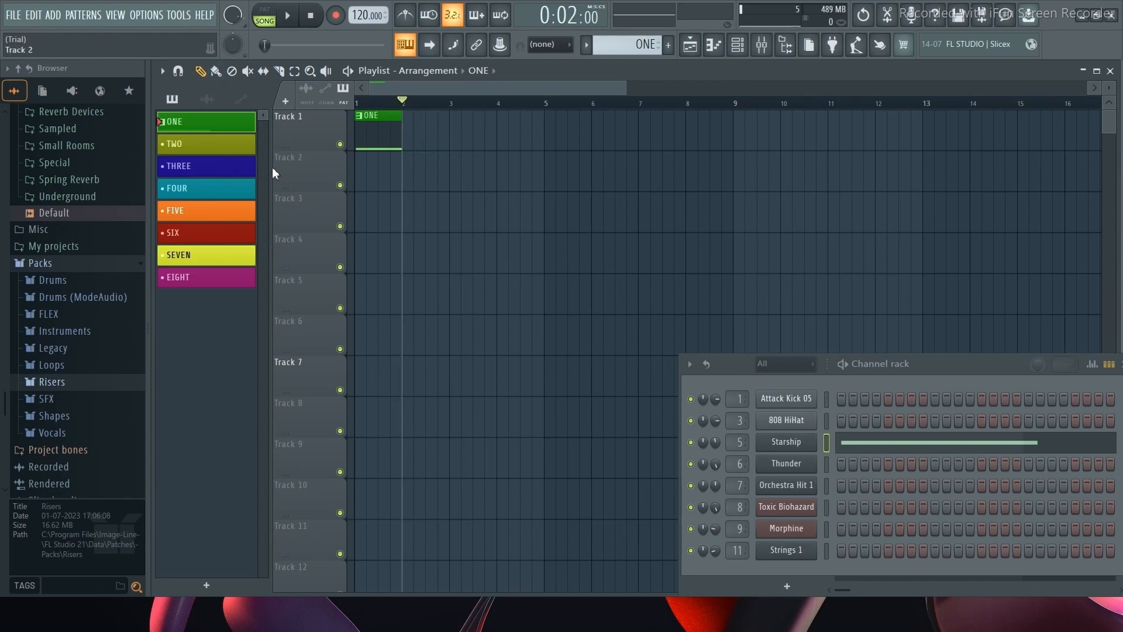
click(182, 148)
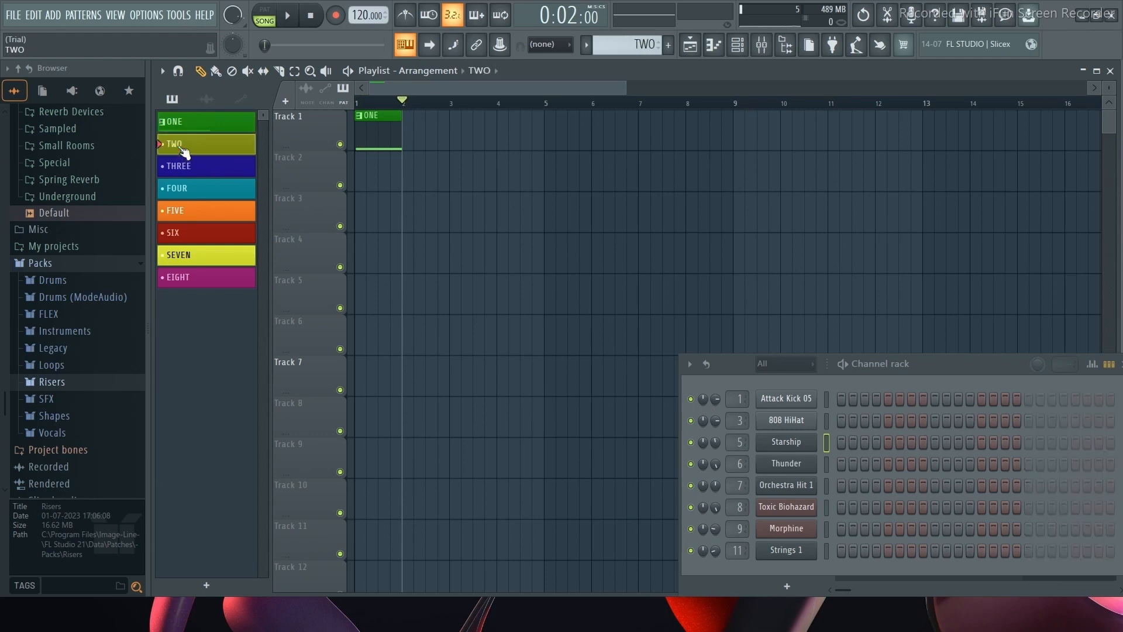
click(826, 464)
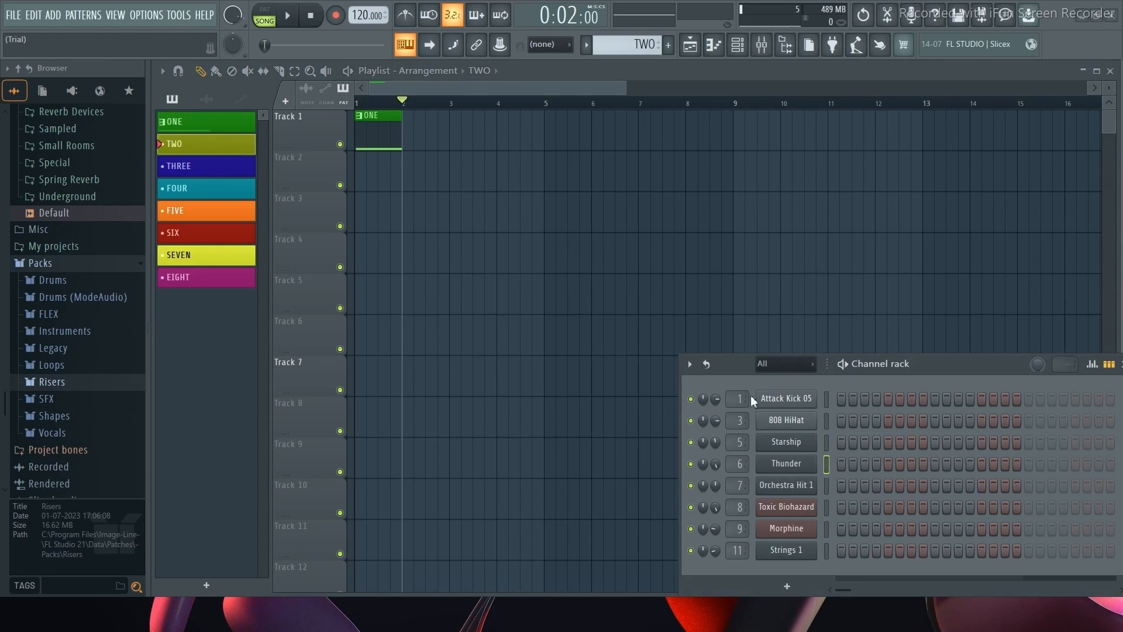
click(336, 17)
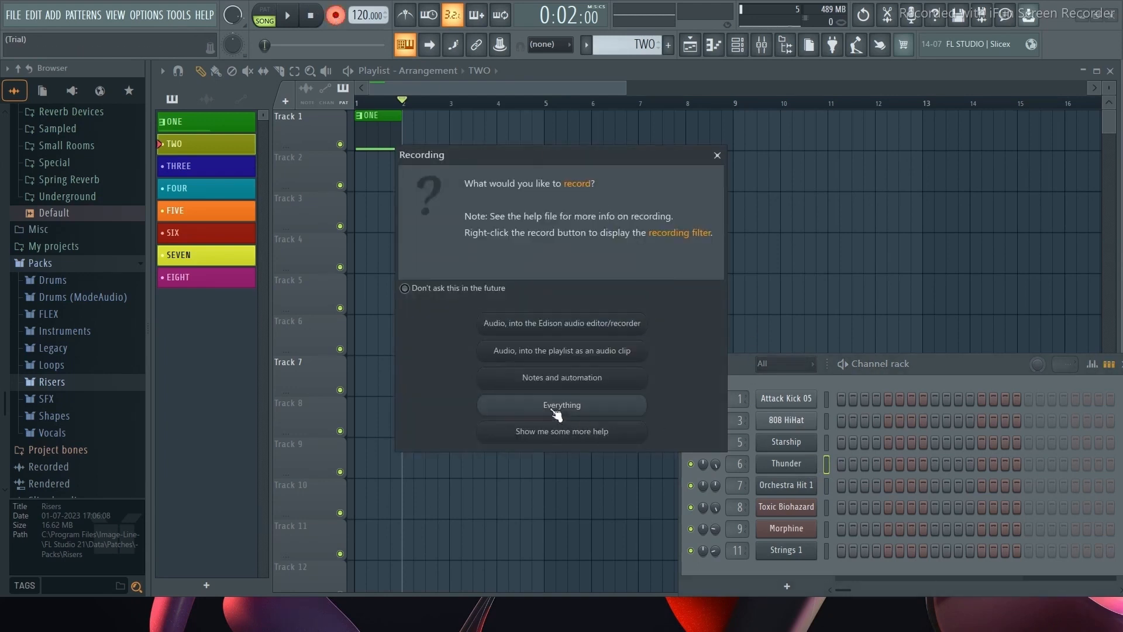
click(552, 413)
key(space)
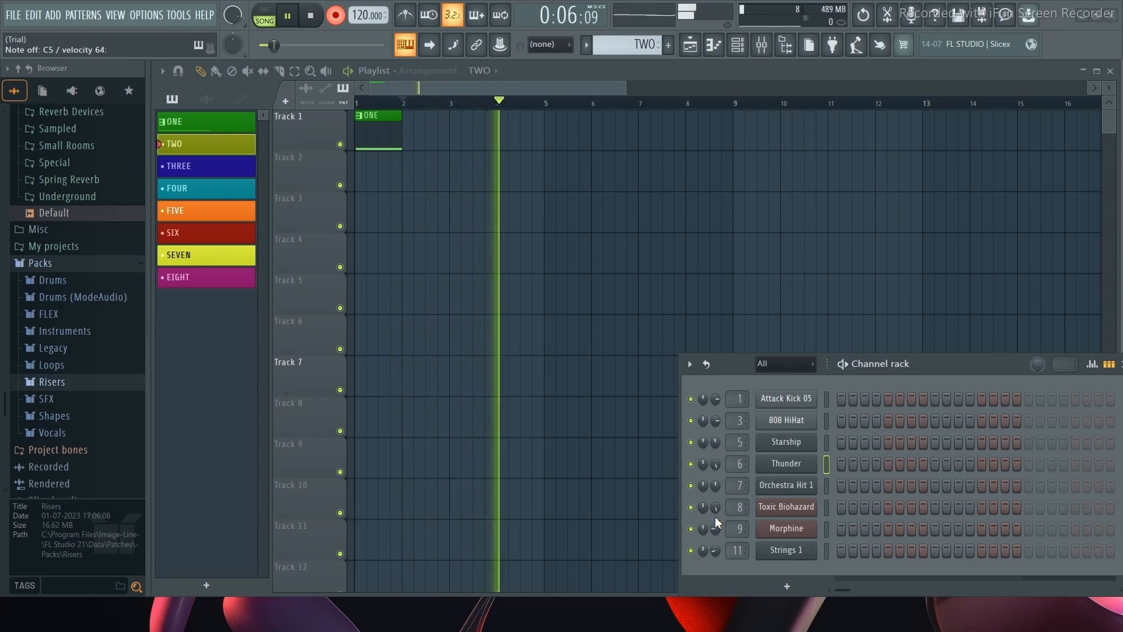
key(space)
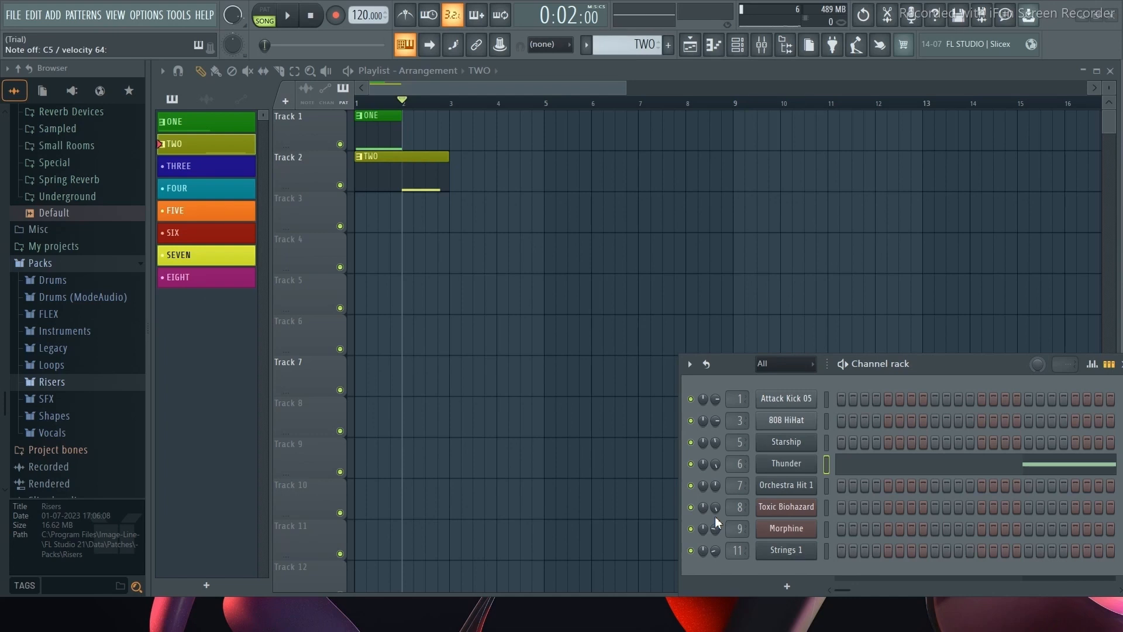
Step: Record an Orchestra Hit 1 melody into pattern THREE from bar 3, with everything chosen as the recording type
click(451, 104)
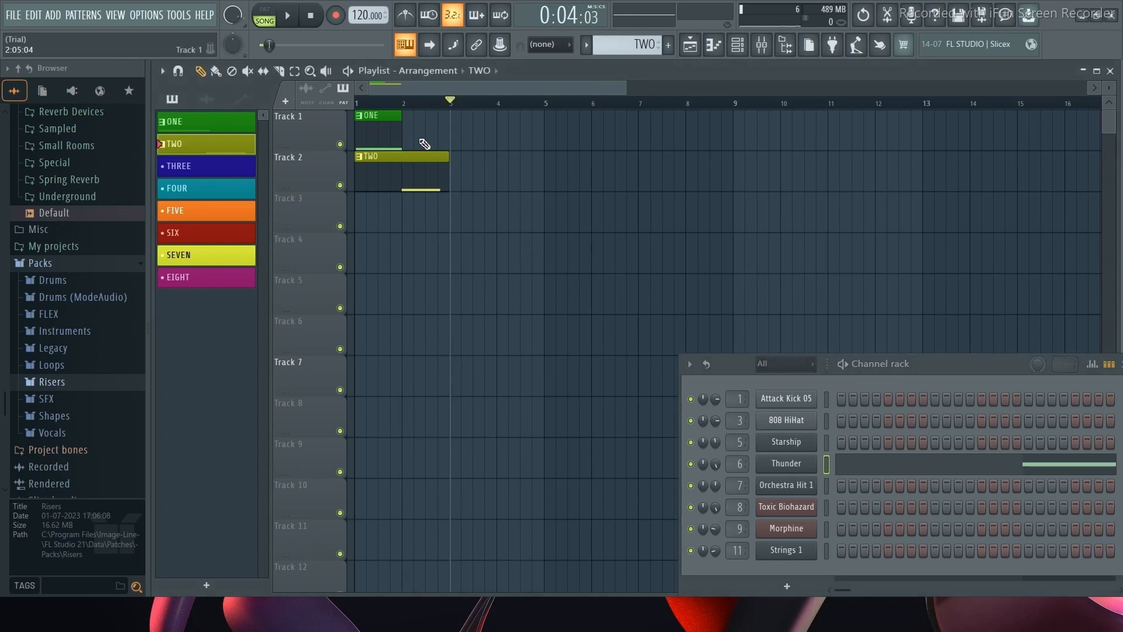
click(204, 169)
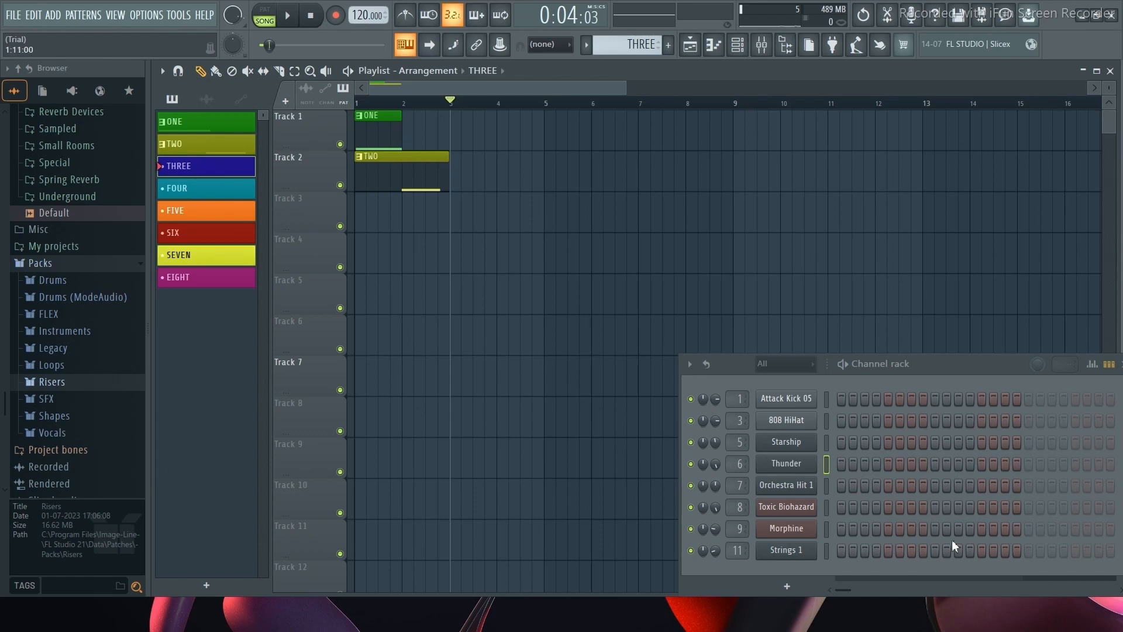
click(828, 487)
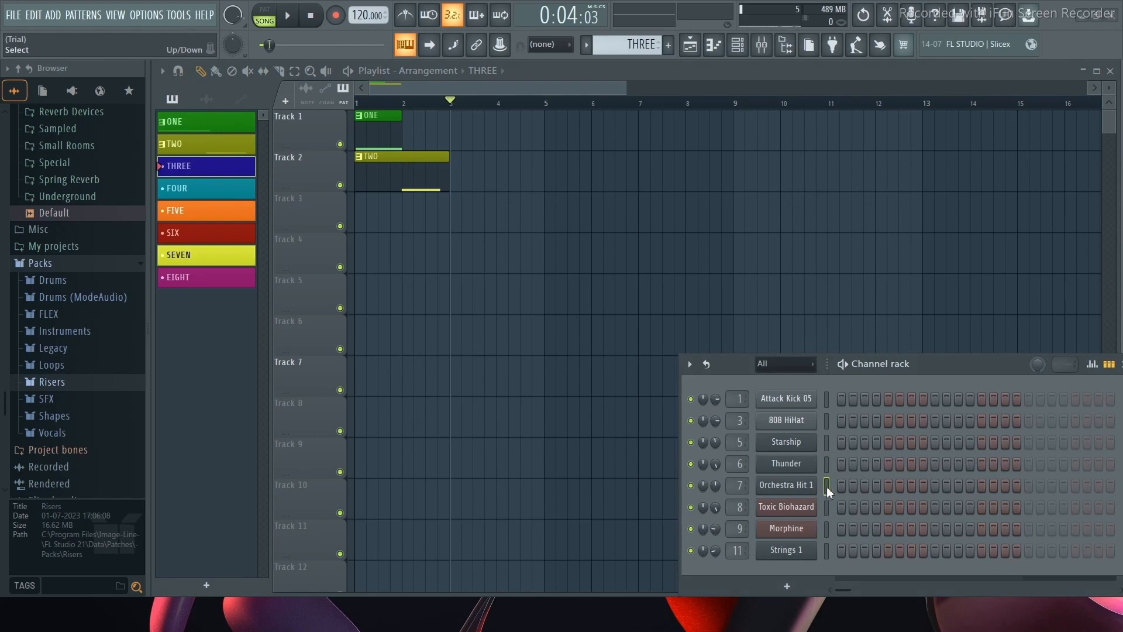
click(336, 15)
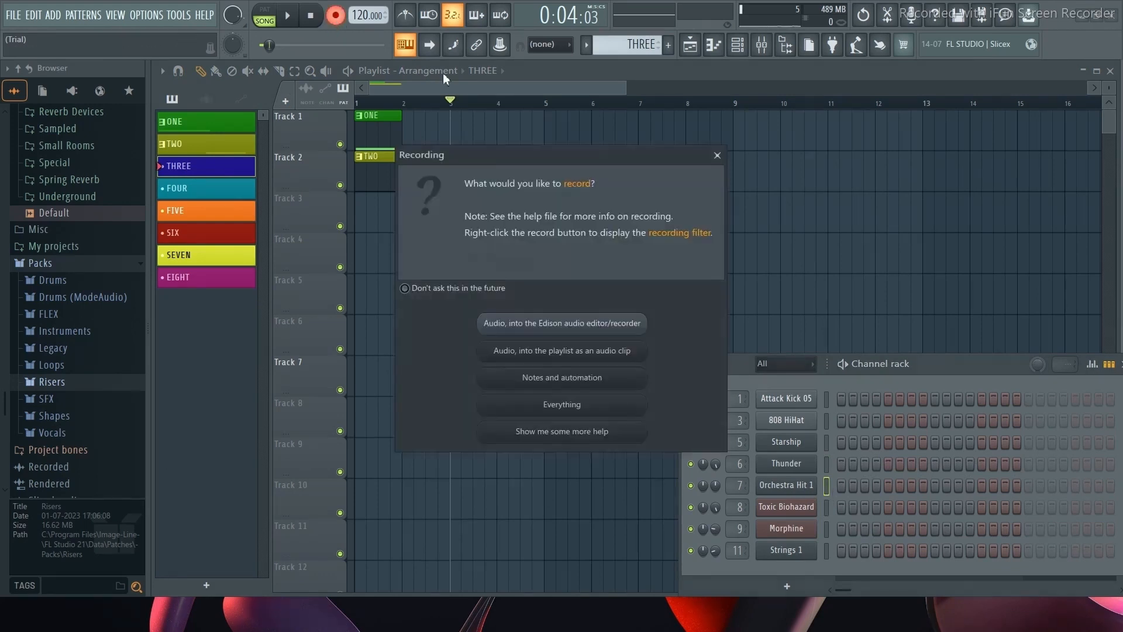
click(563, 403)
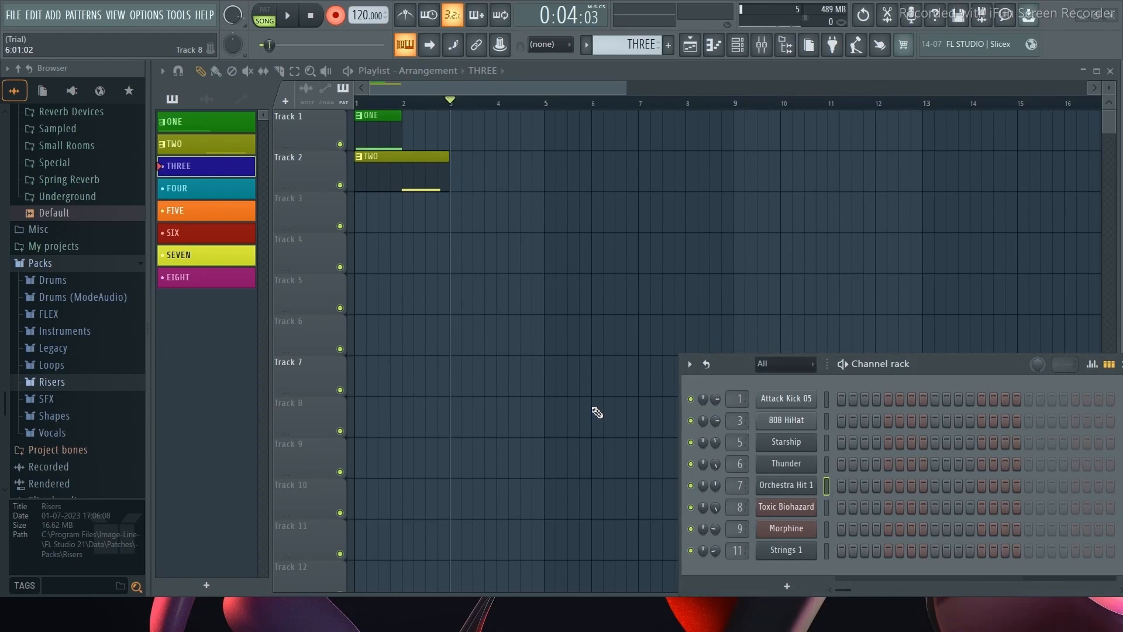
key(space)
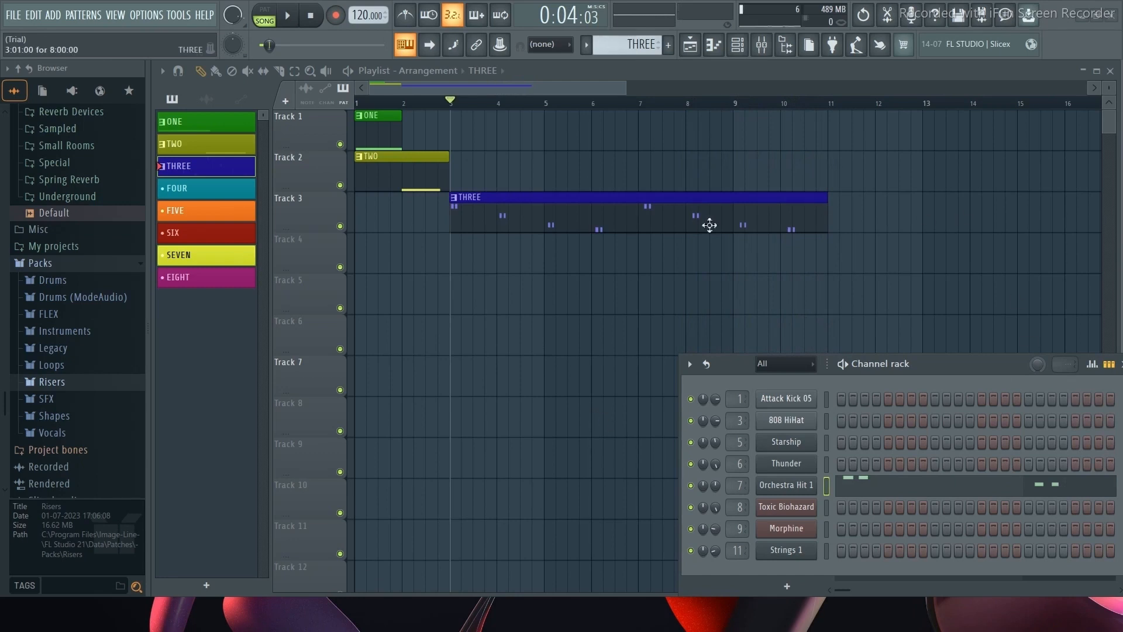
Step: Record everything into pattern FOUR from bar 11, holding a C5 note on the Toxic Biohazard channel, and stop the recording
drag(627, 90, 687, 99)
drag(550, 89, 626, 95)
drag(764, 92, 712, 98)
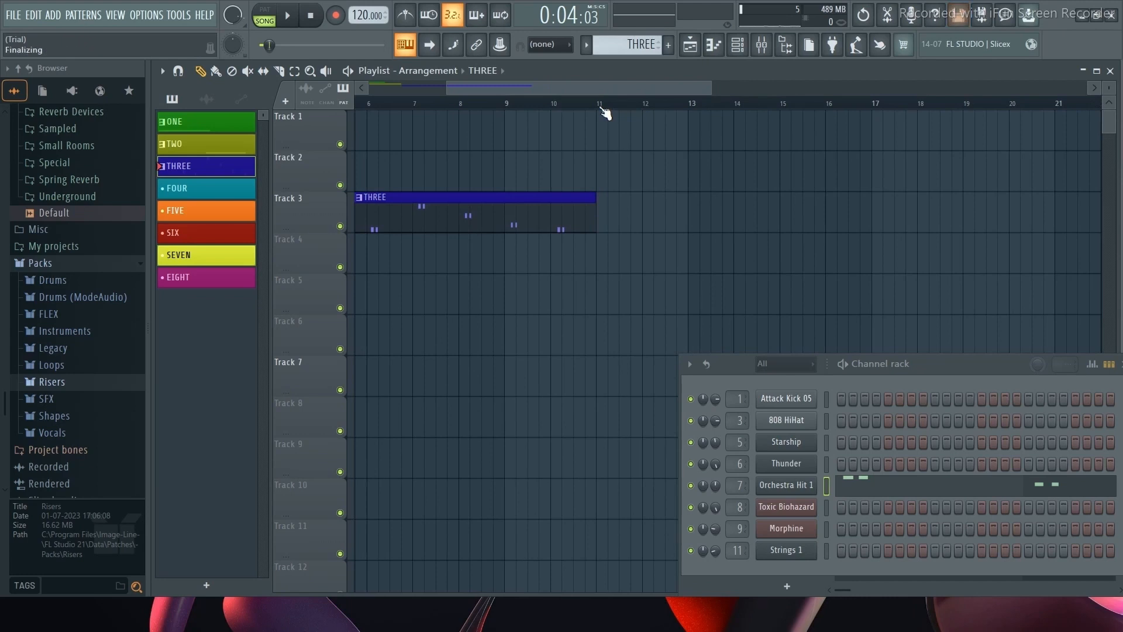
click(602, 107)
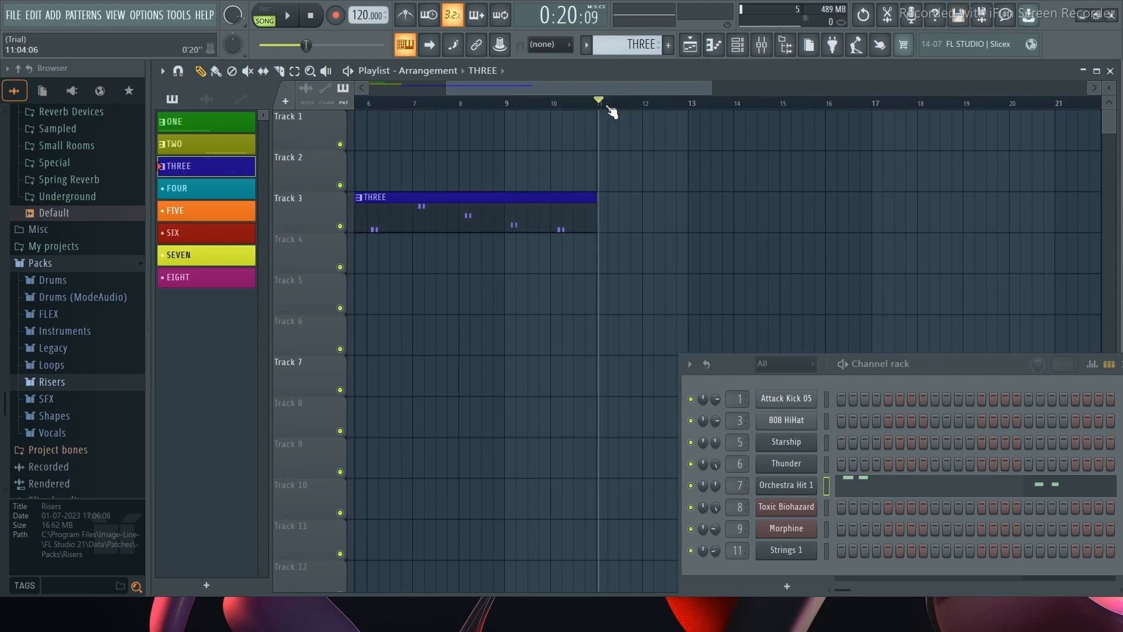
click(189, 193)
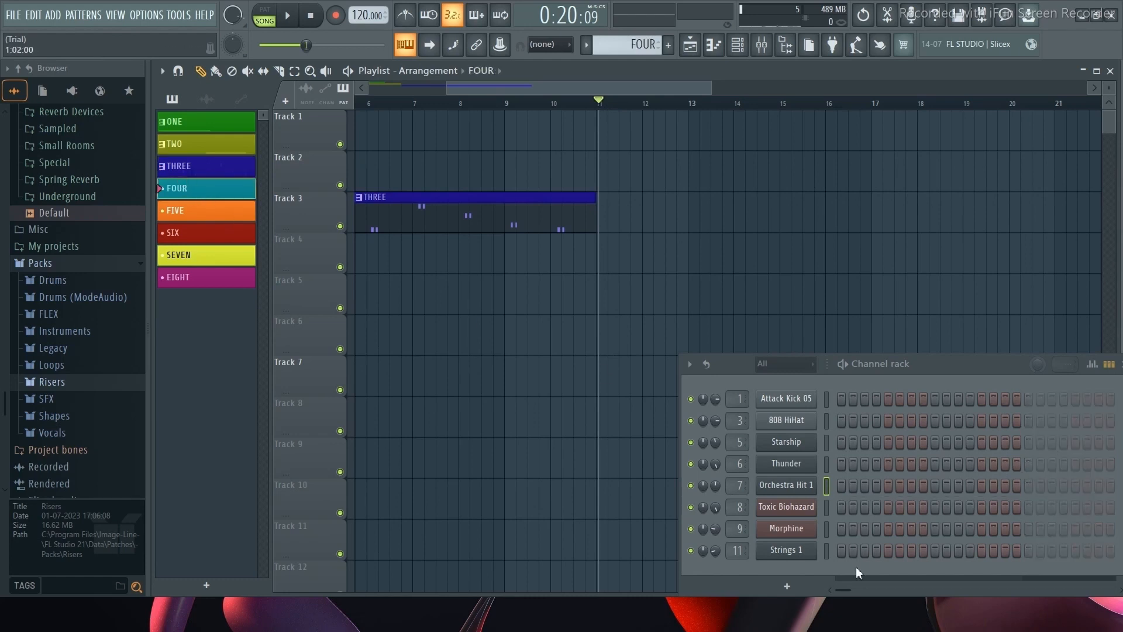
click(826, 507)
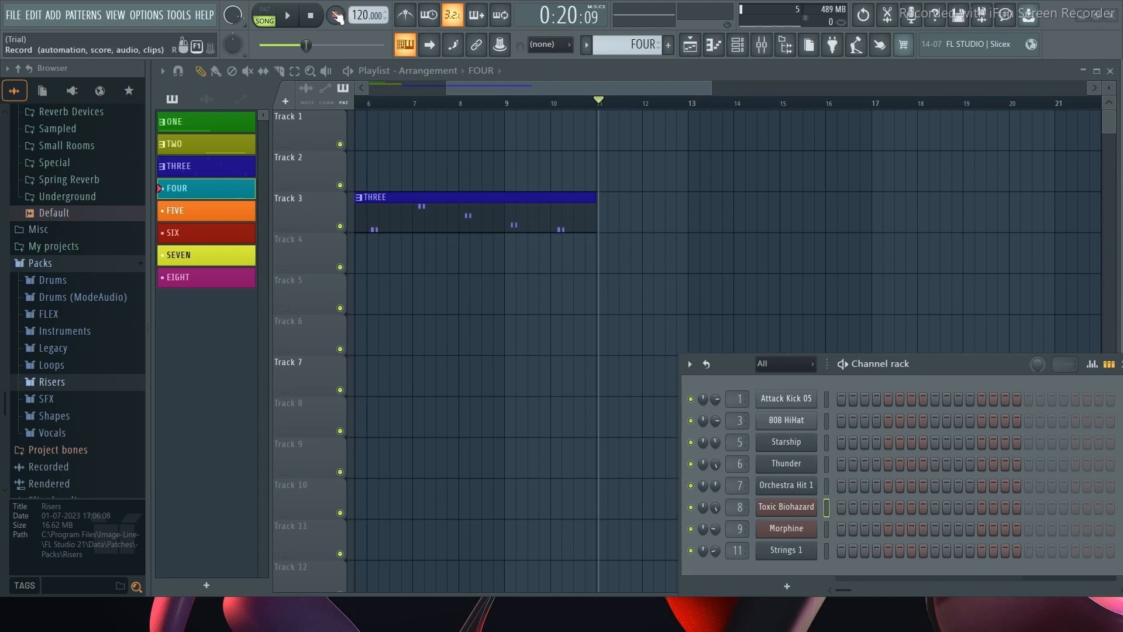
click(336, 16)
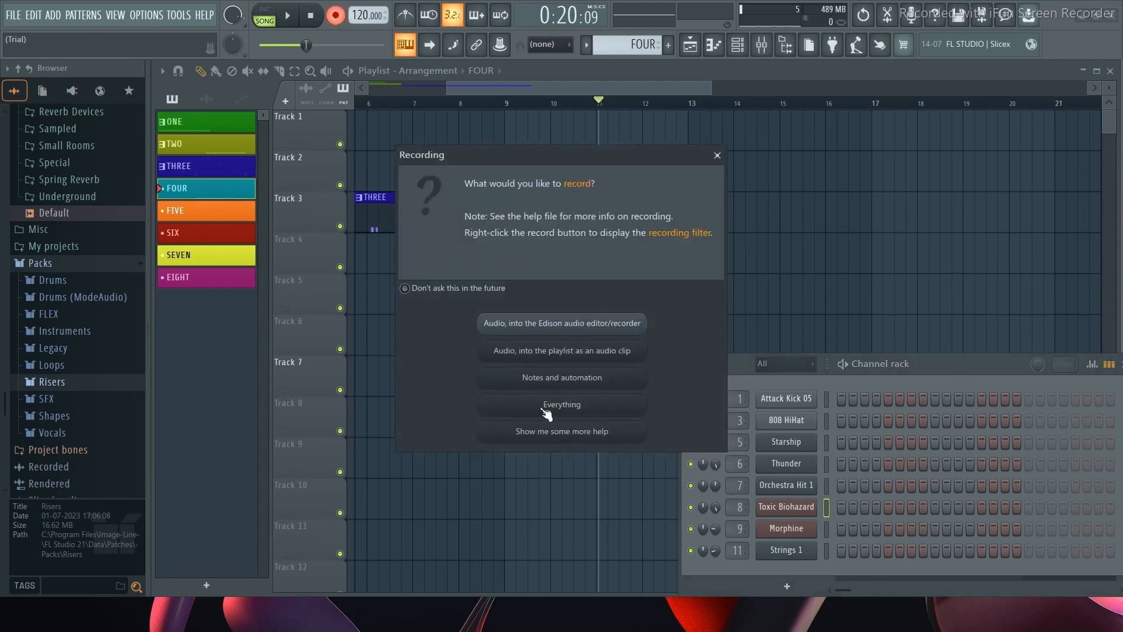
click(546, 411)
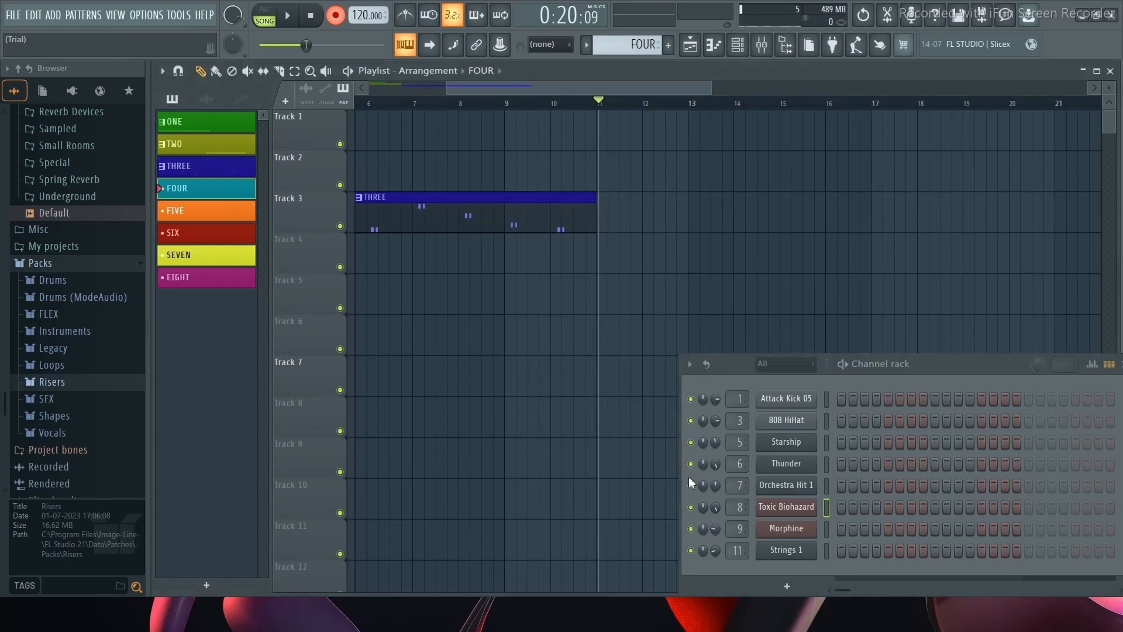
key(space)
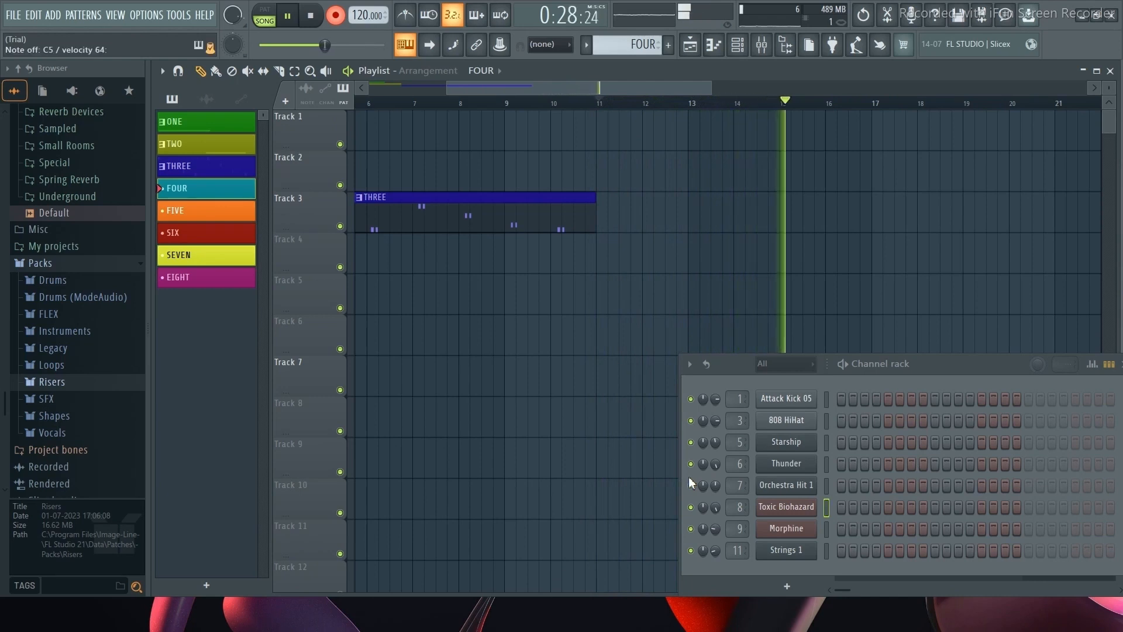
key(space)
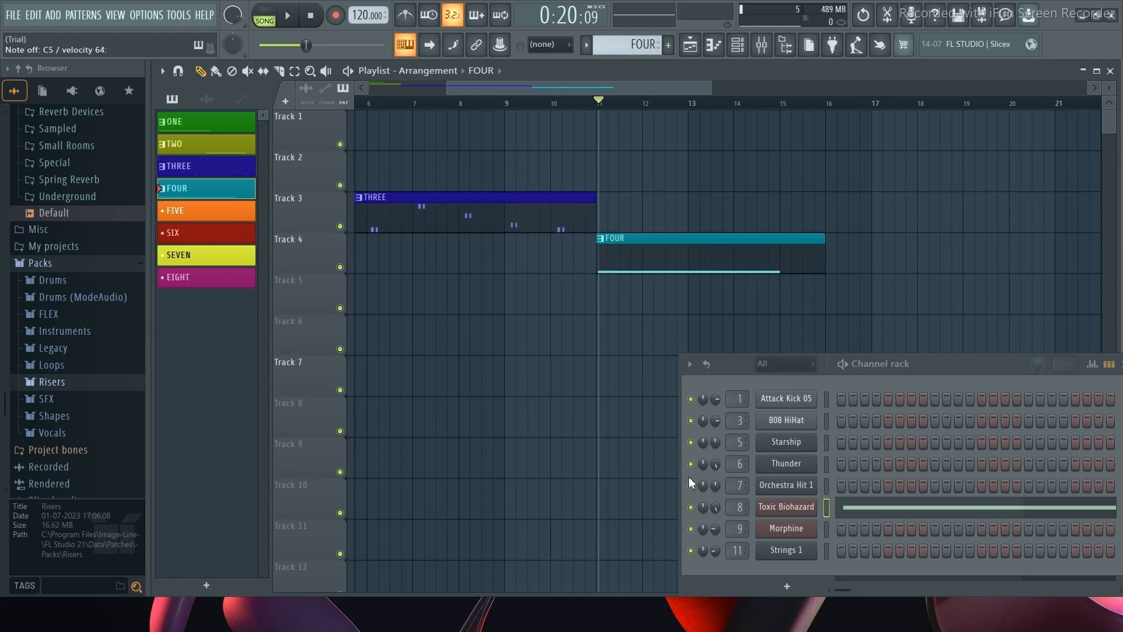
Step: Slice the FOUR clip on Track 4 at bar 15 and delete its second part
click(284, 75)
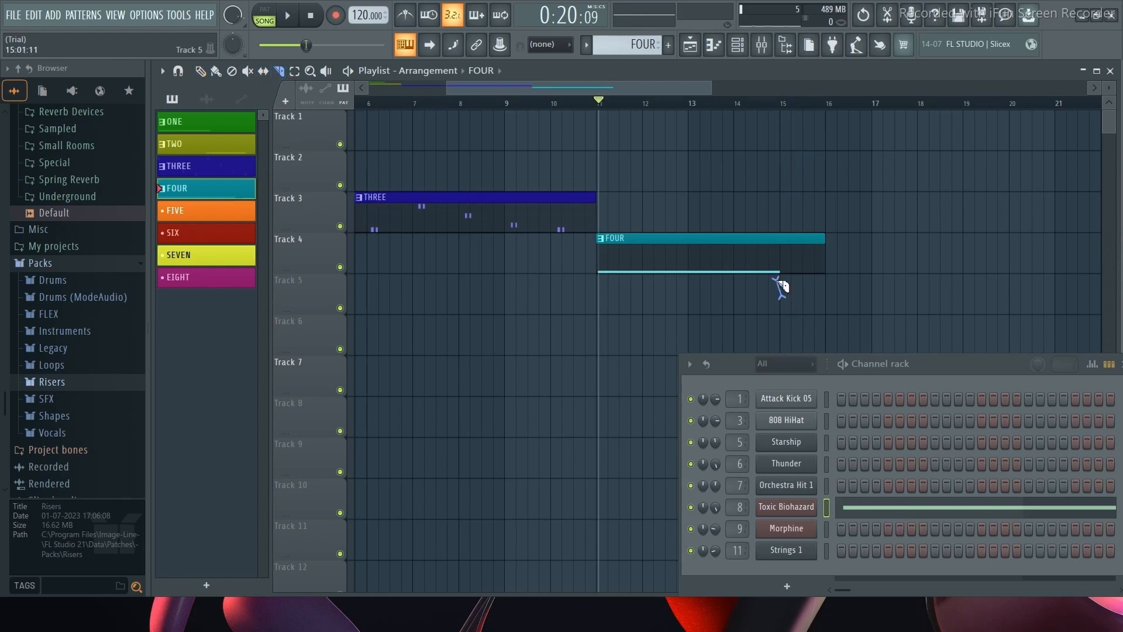
drag(781, 295, 786, 230)
click(200, 71)
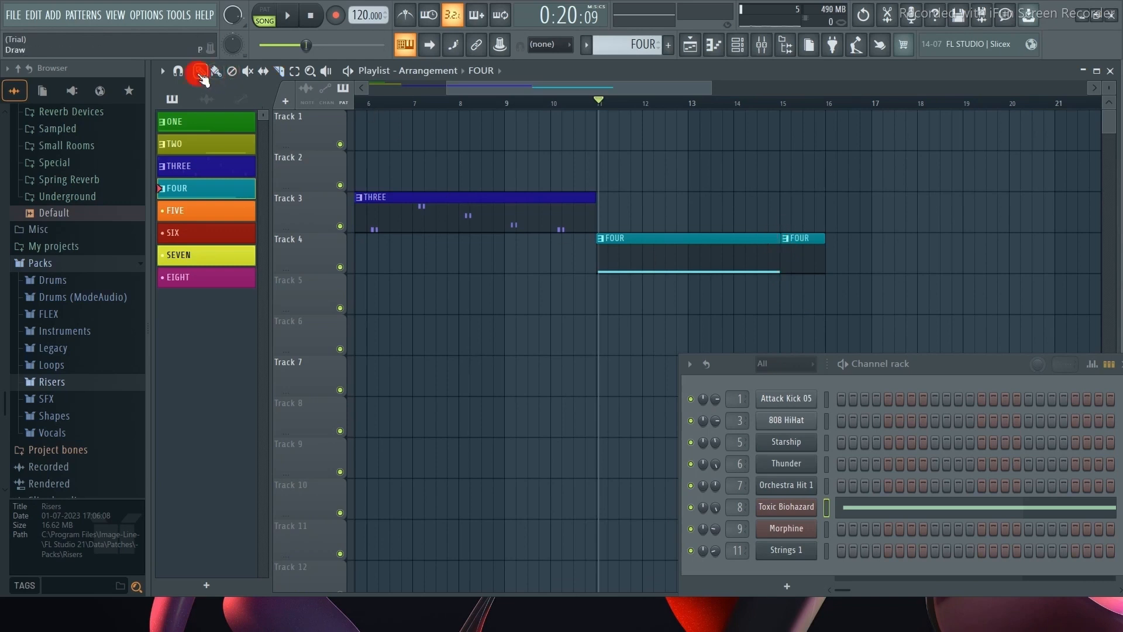
right_click(799, 257)
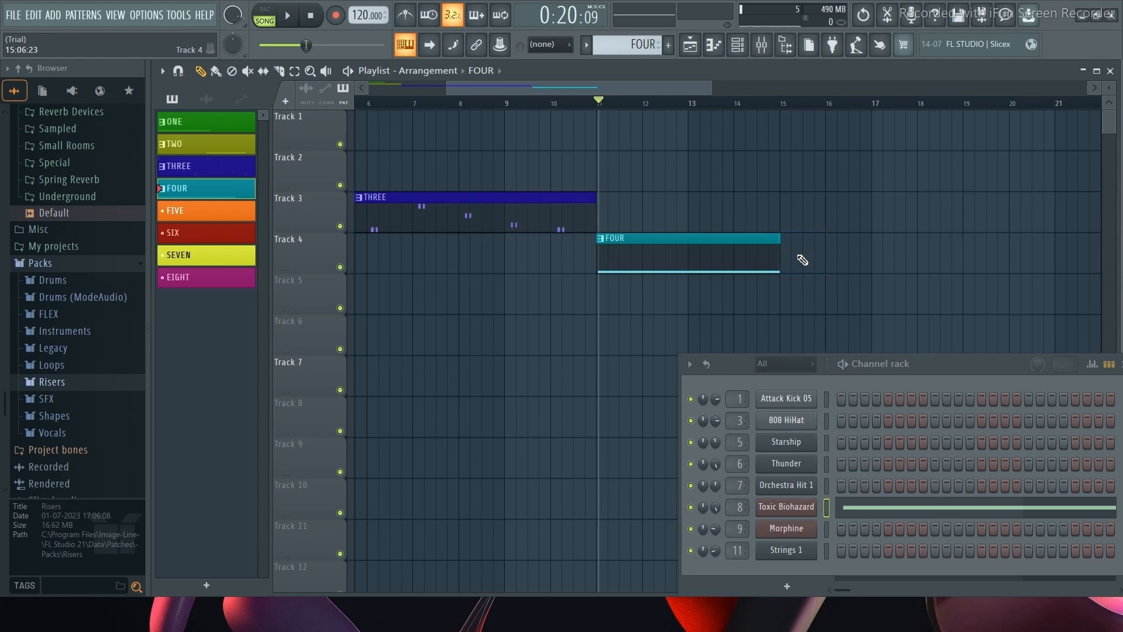
Step: Record everything into pattern FIVE from bar 15, playing increasingly rapid hits on the Attack Kick 05 channel, and play the take back
click(212, 216)
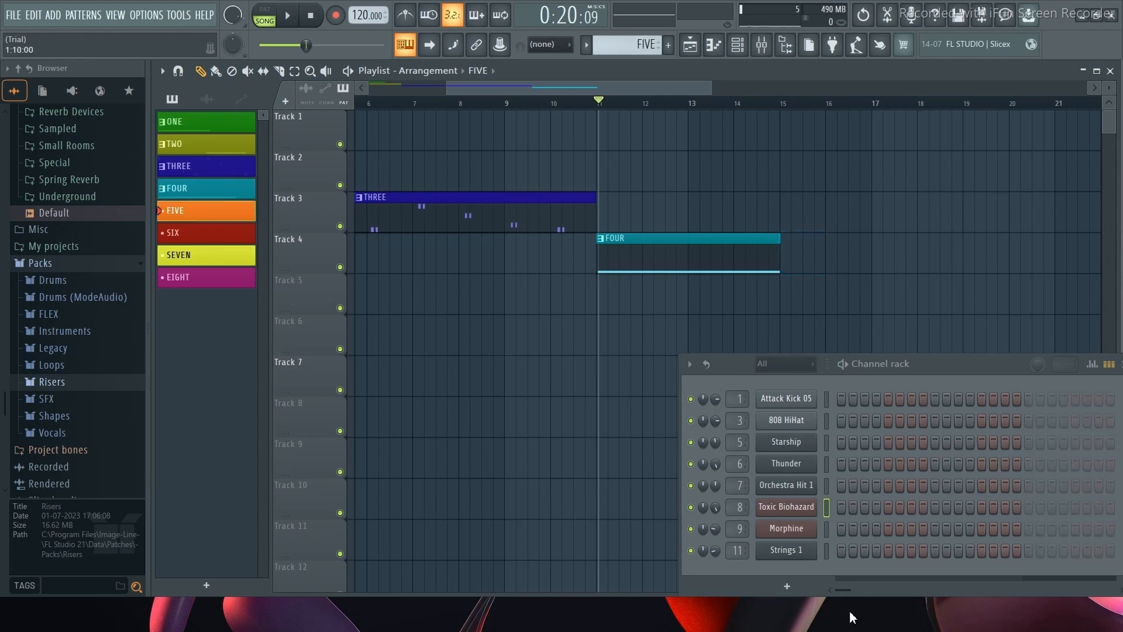
click(827, 398)
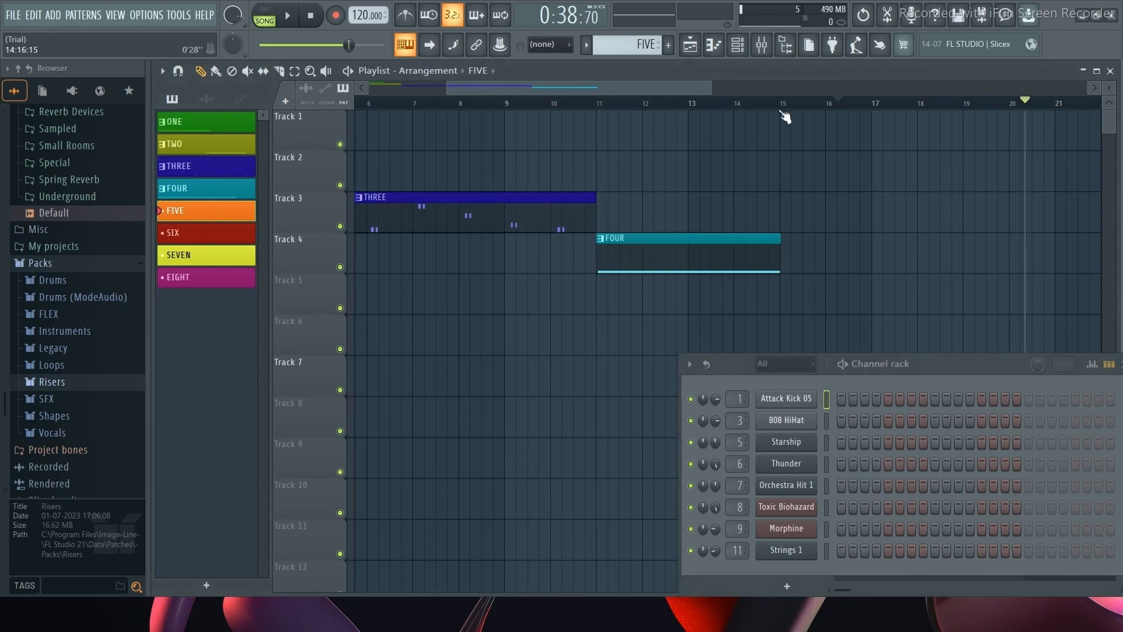
click(780, 111)
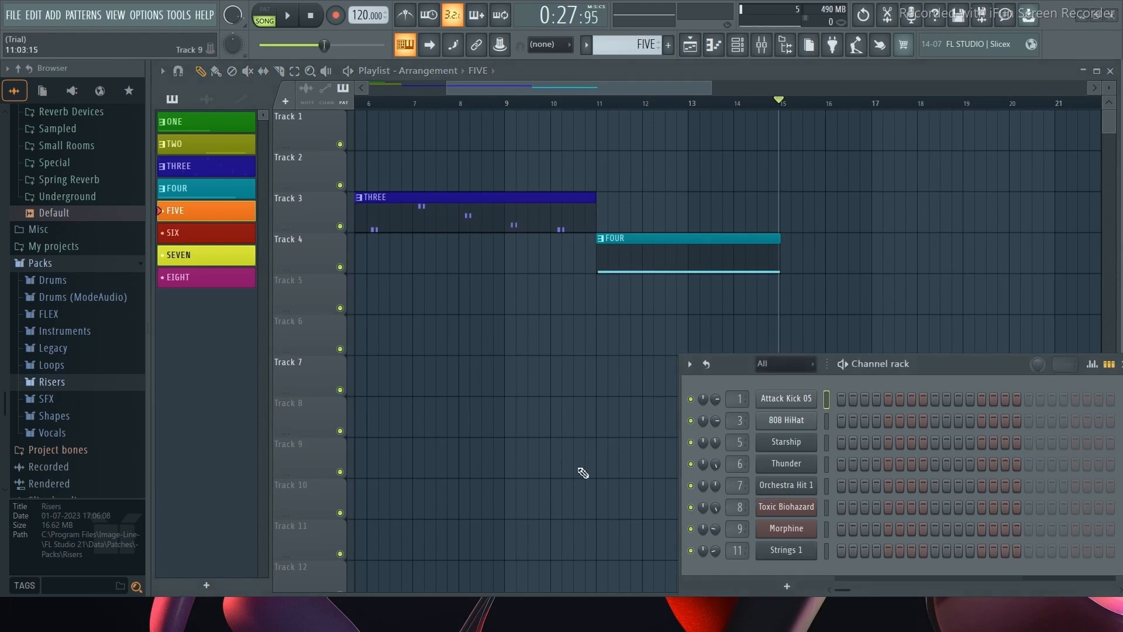
click(193, 213)
drag(491, 92, 395, 97)
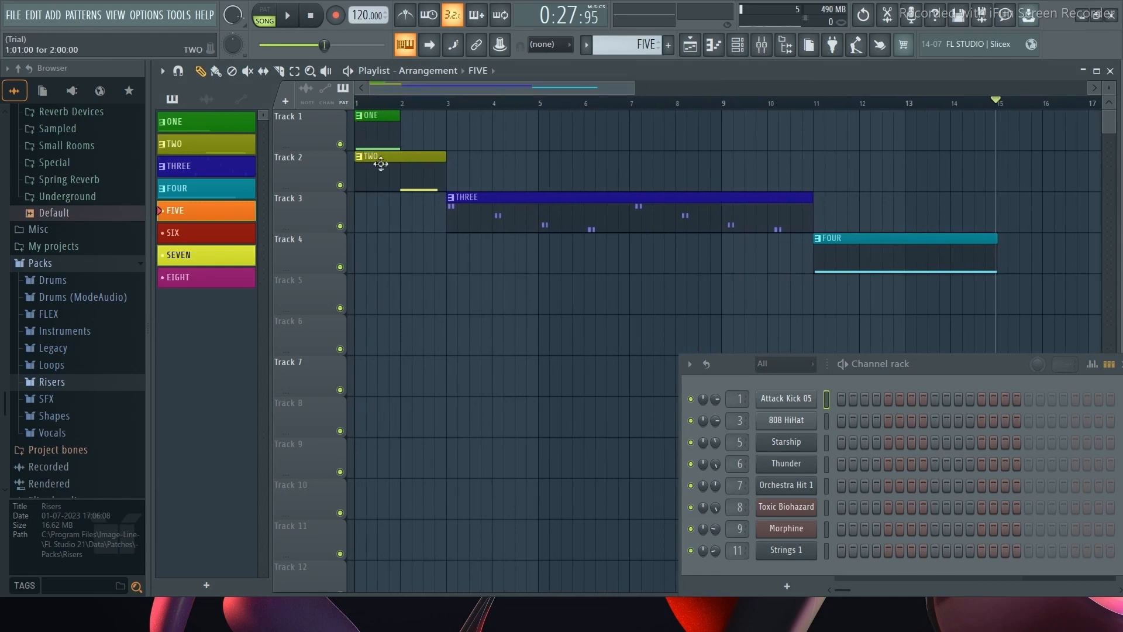
drag(459, 88, 588, 86)
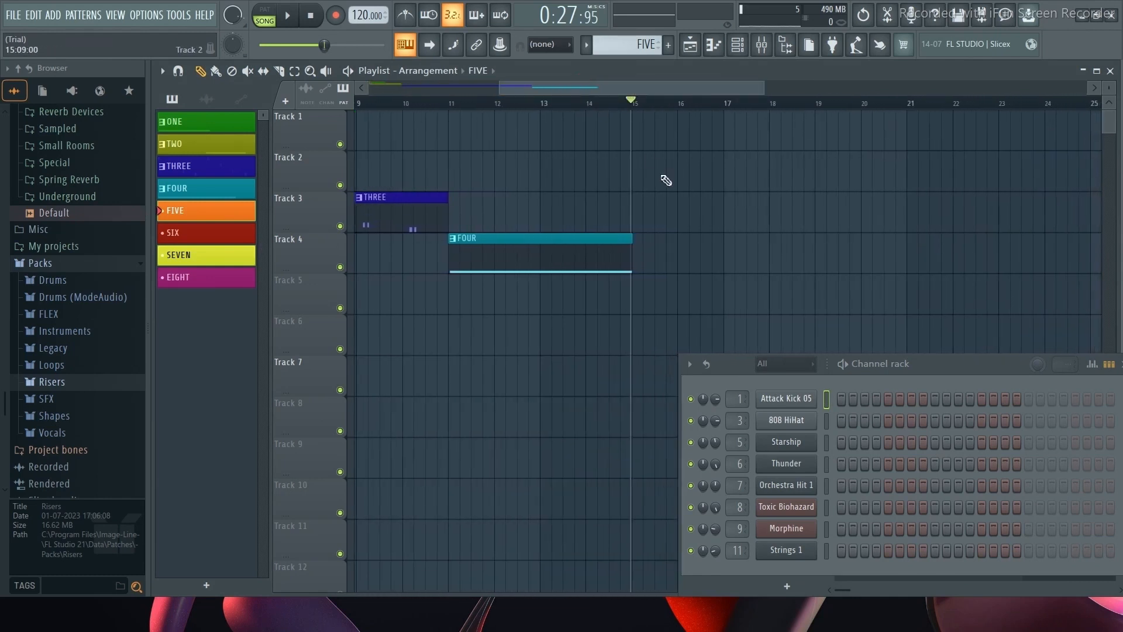
click(336, 16)
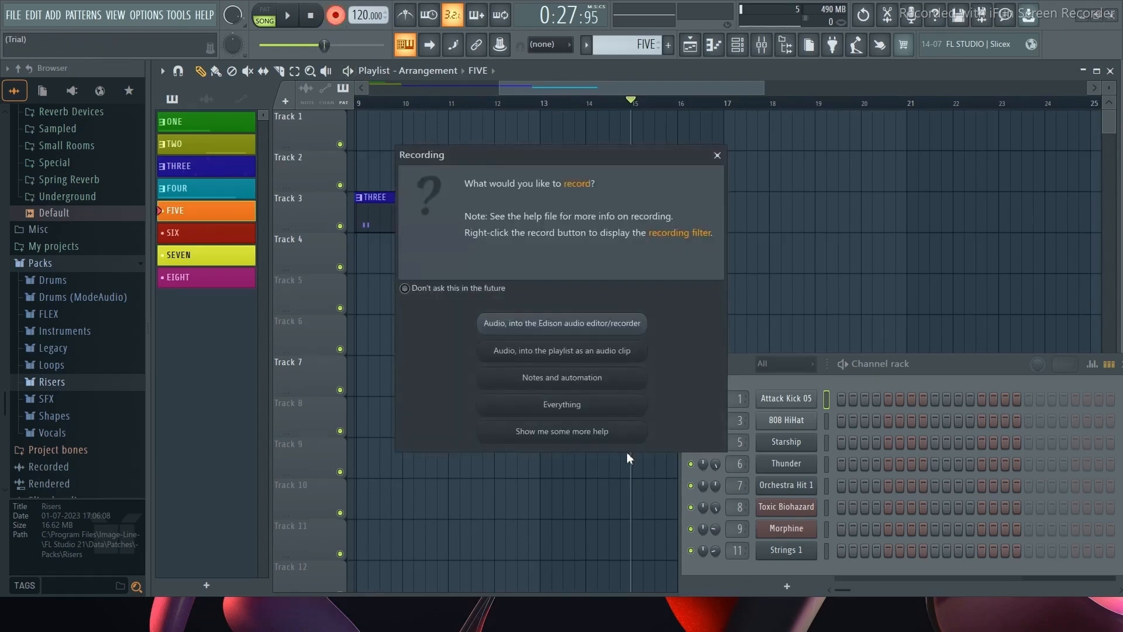
click(565, 416)
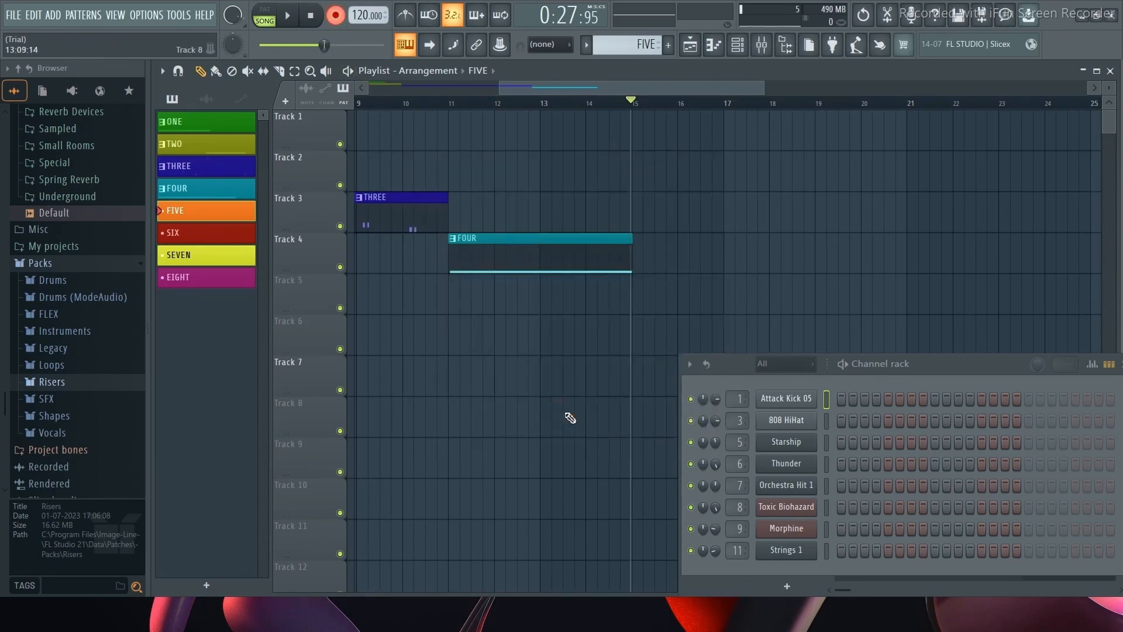
key(space)
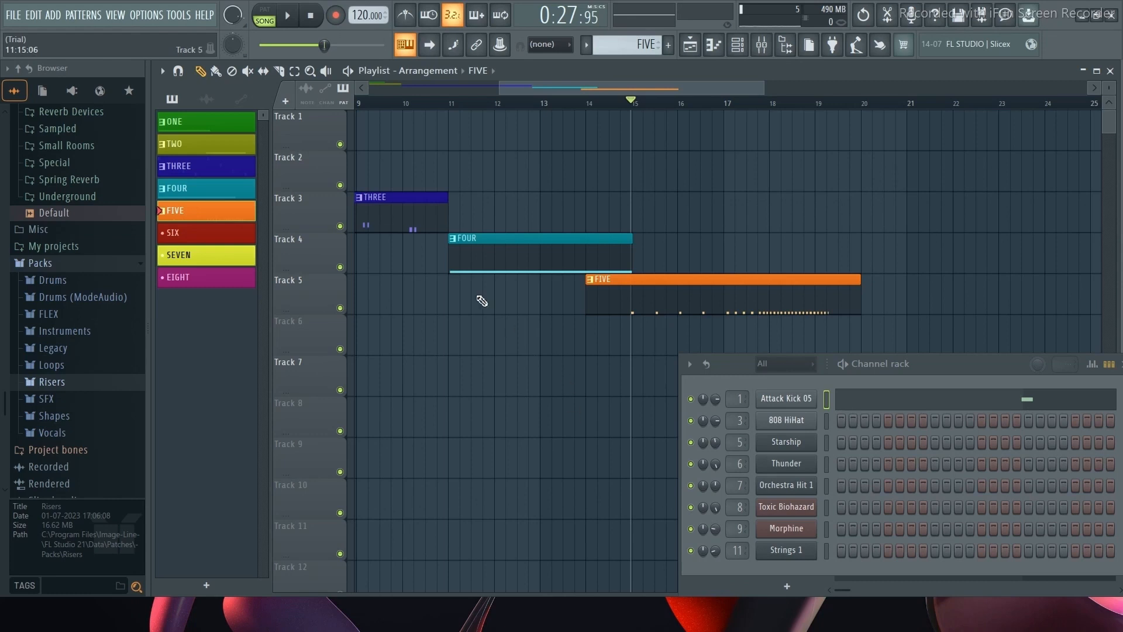
key(space)
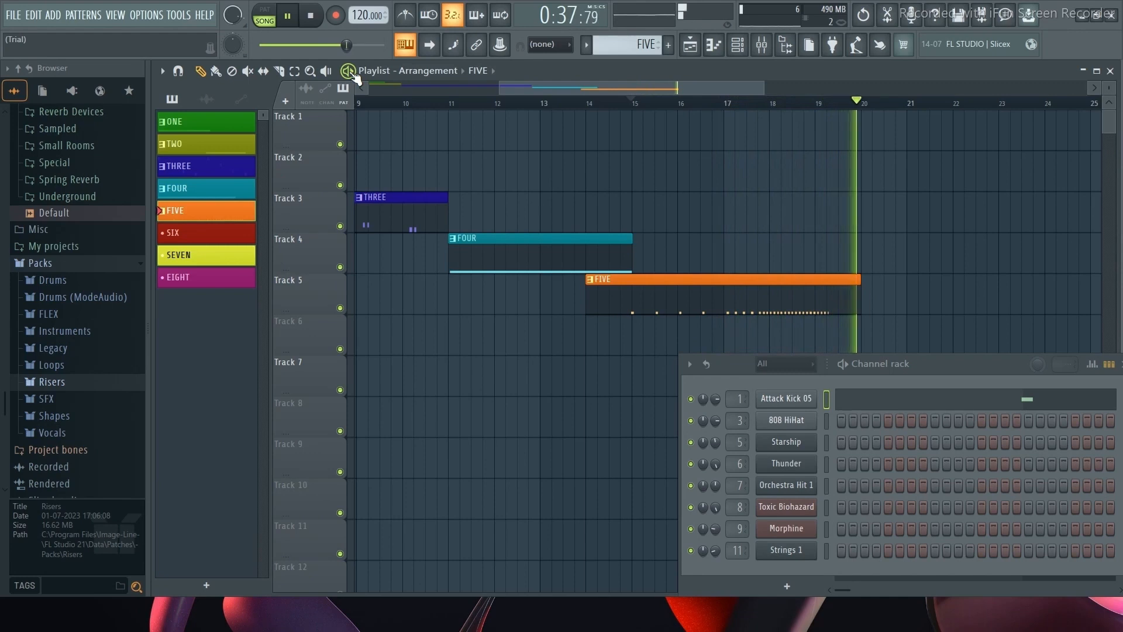
key(space)
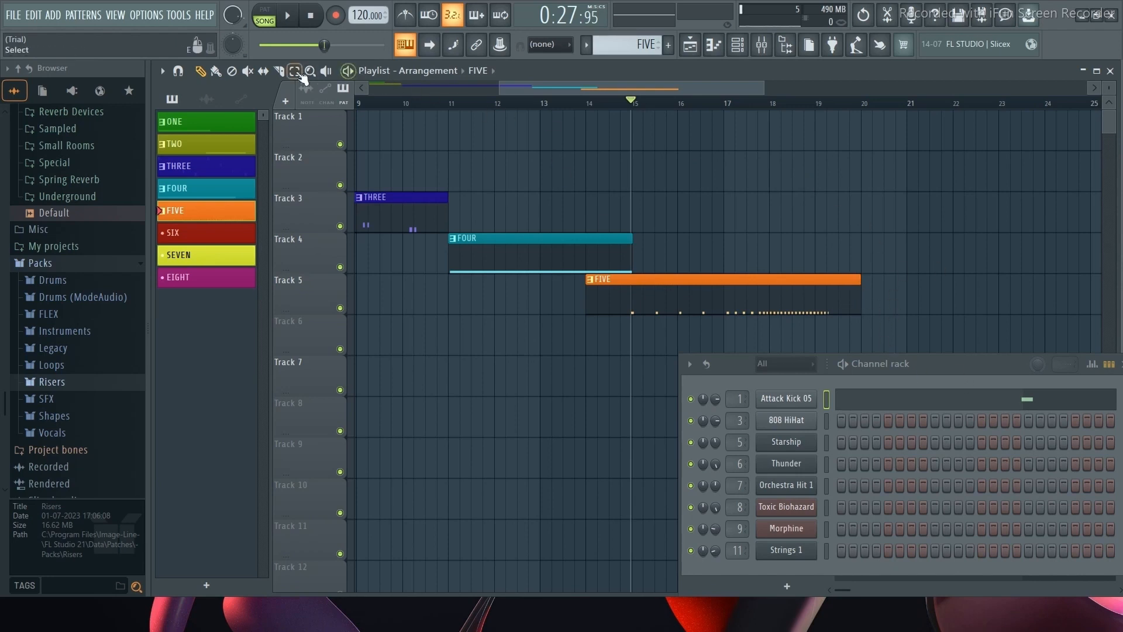
Step: Slice the FIVE clip on Track 5 at bar 19 and delete its second part
click(279, 72)
drag(817, 326, 820, 262)
click(200, 71)
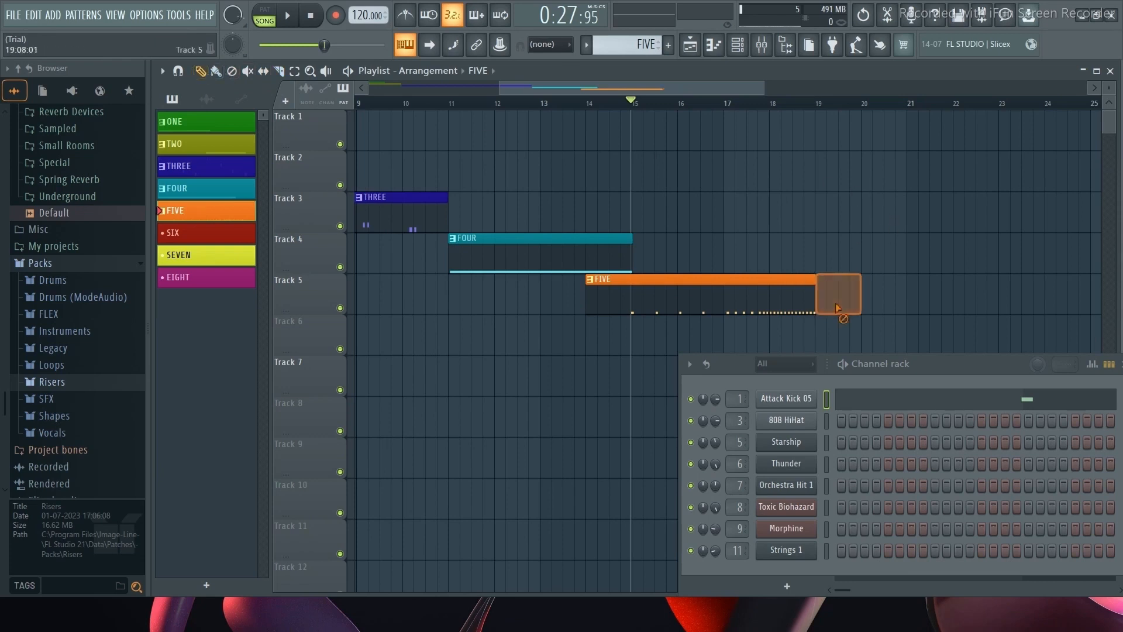
right_click(834, 298)
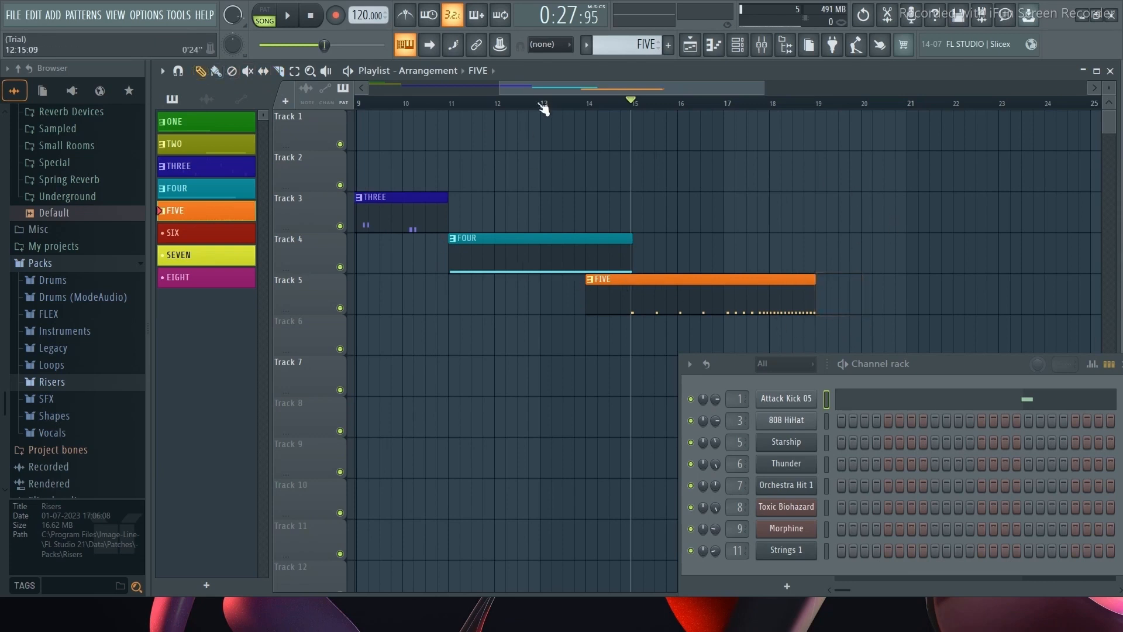
Step: Play the arrangement back from bar 1 and stop it partway through the THREE clip
drag(545, 87, 409, 85)
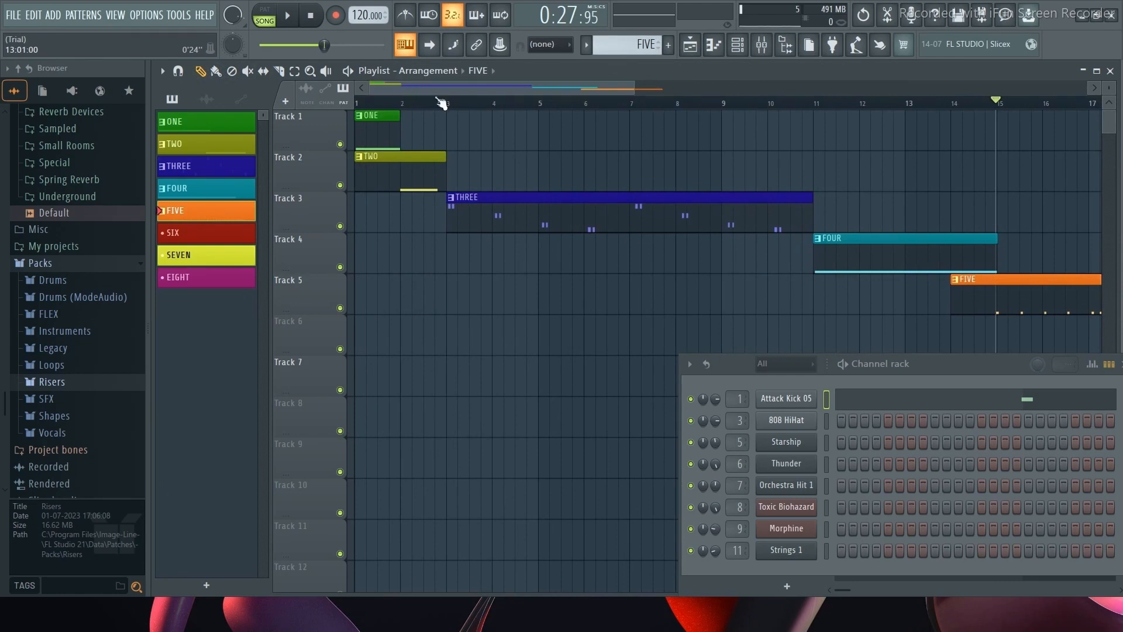
click(361, 105)
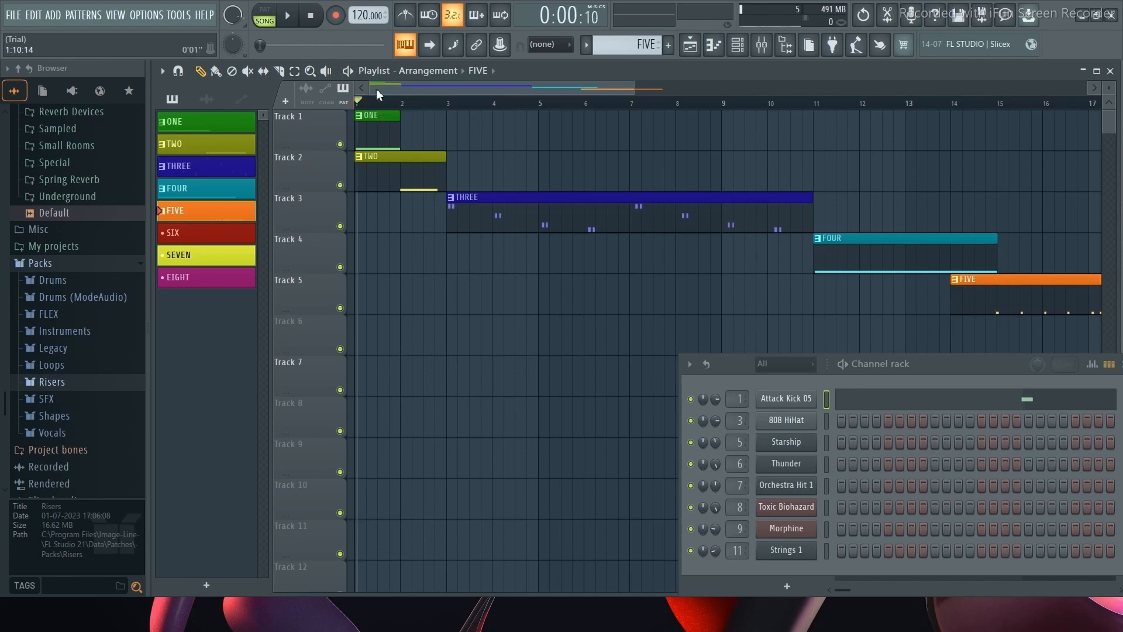
click(349, 72)
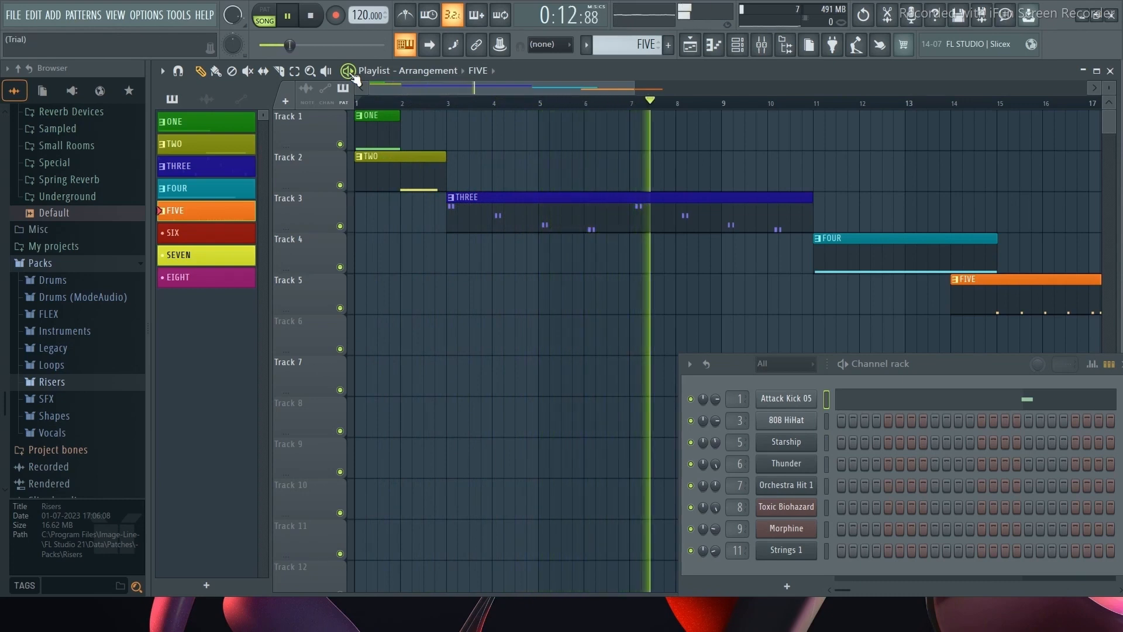
key(space)
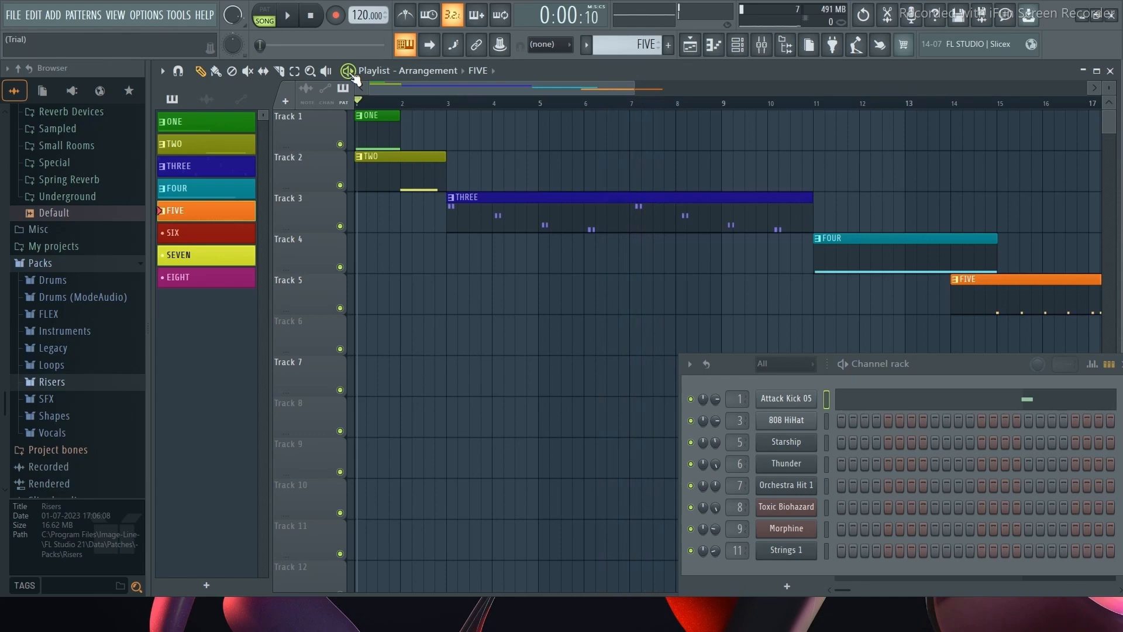
Step: Move the FOUR clip to start at bar 7 and the FIVE clip at bar 10, and play the arrangement back
drag(885, 245, 703, 249)
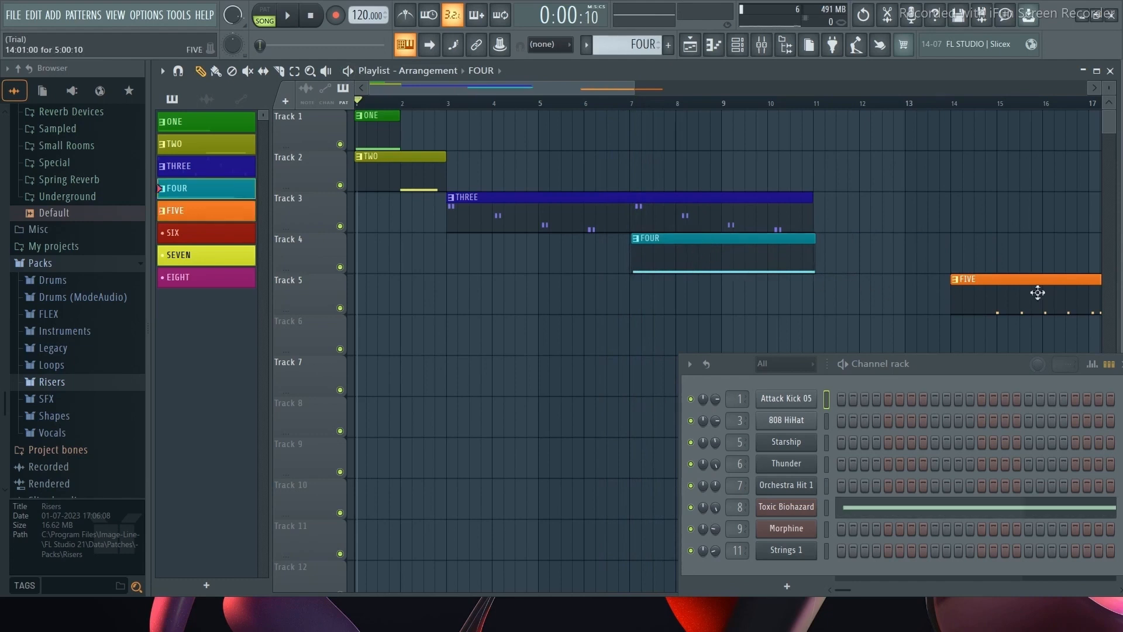
drag(1026, 292, 861, 305)
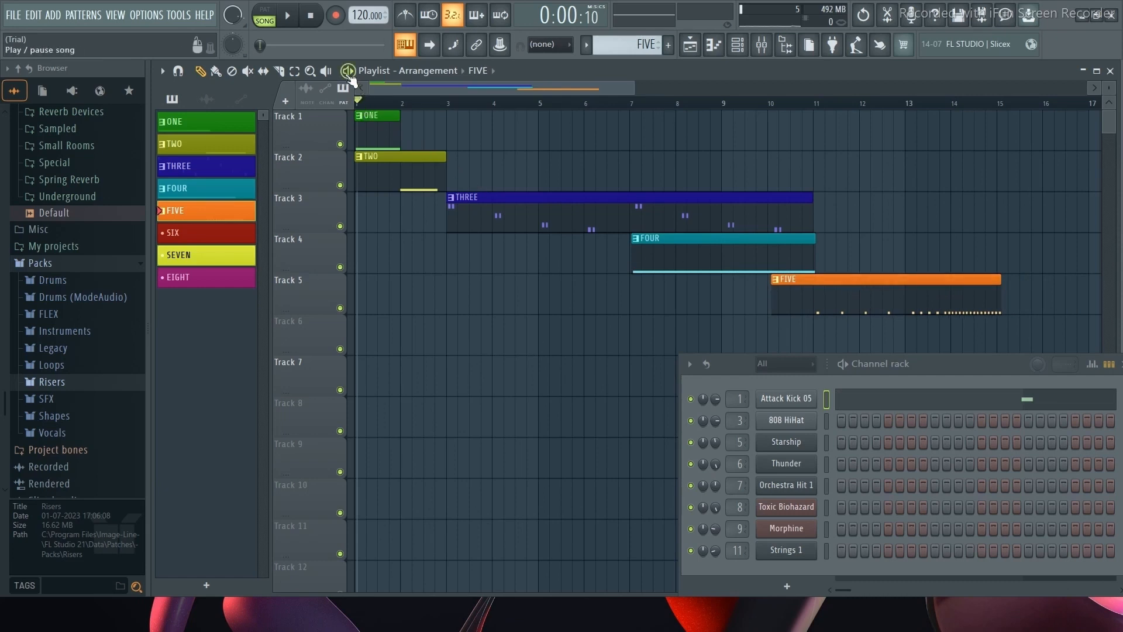
key(space)
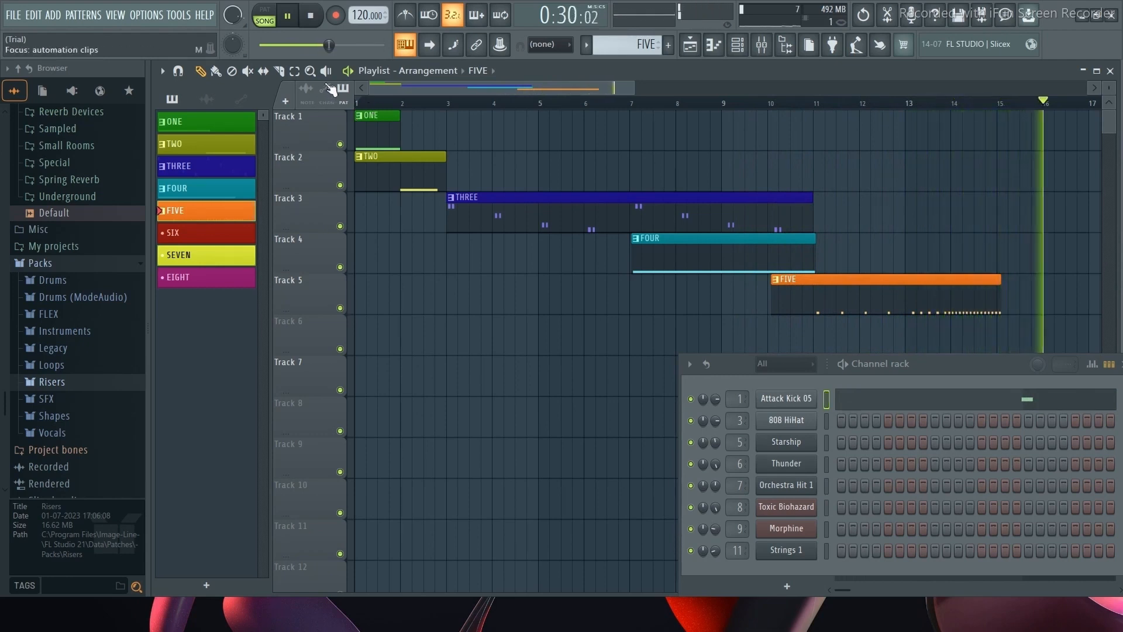
key(space)
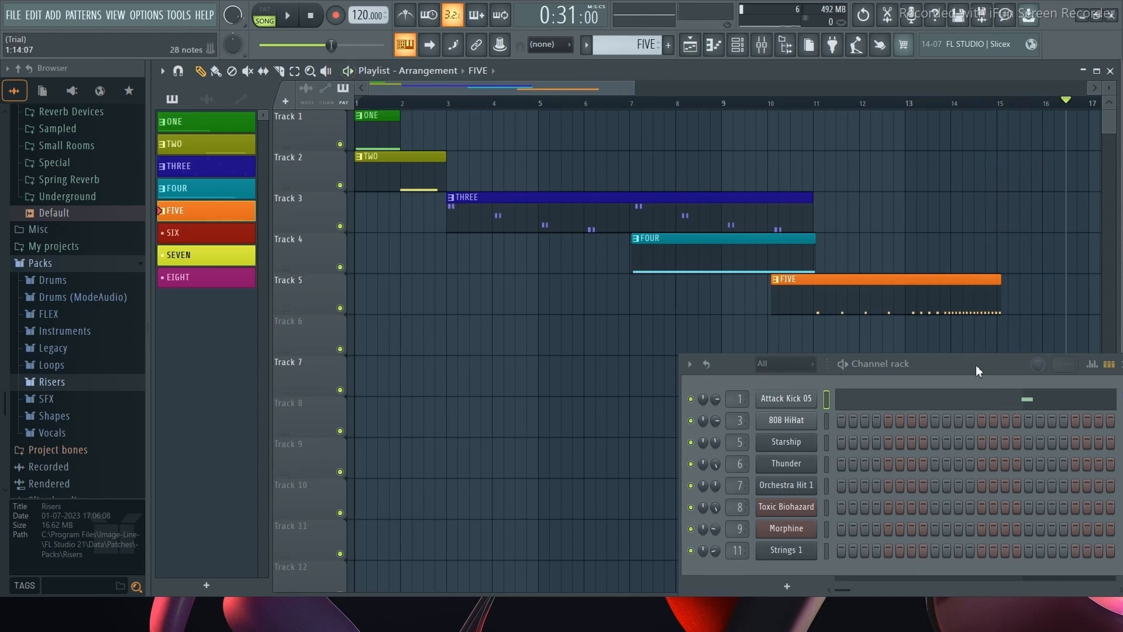
Step: Clear the playlist view of the channel rack, select pattern SIX, and preview Riser Cymbal from the Risers sample pack
drag(976, 371, 964, 464)
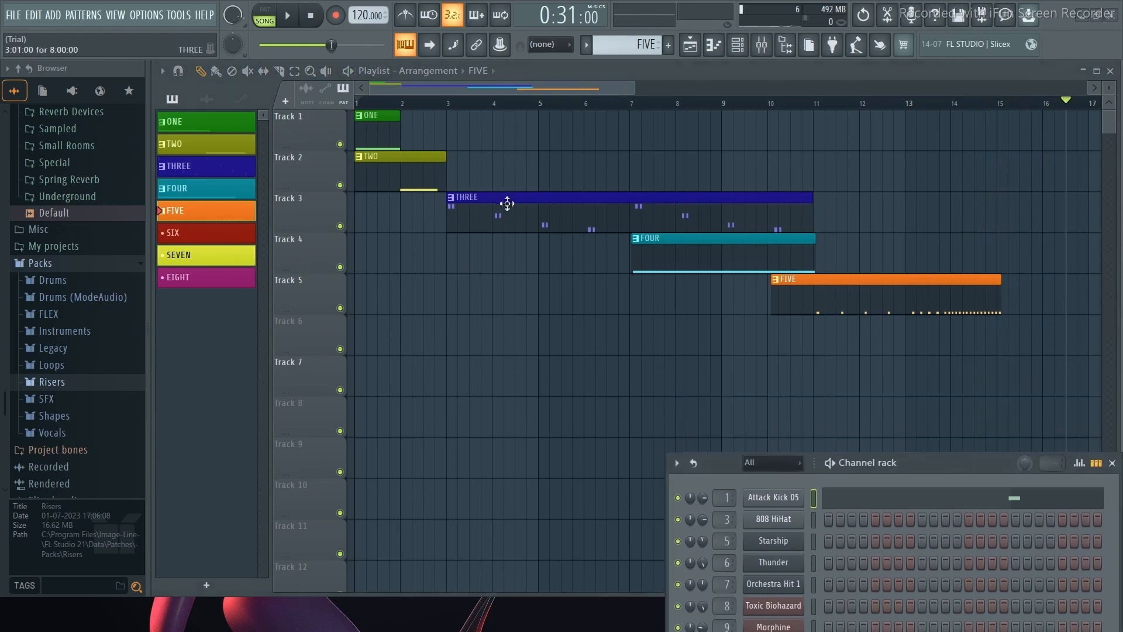
click(195, 237)
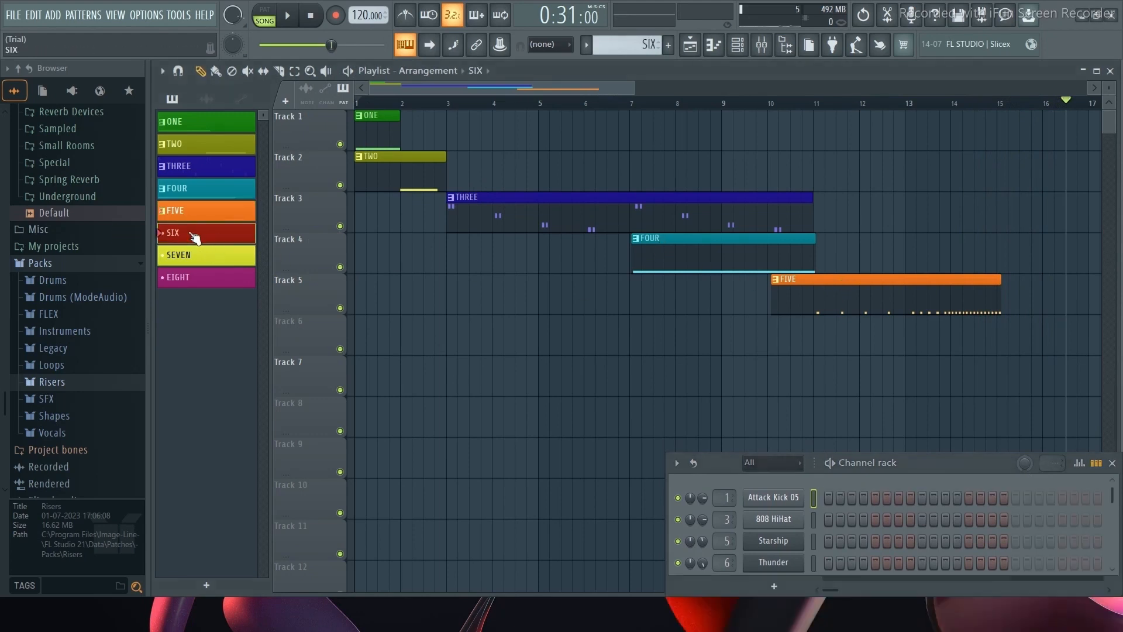
click(78, 386)
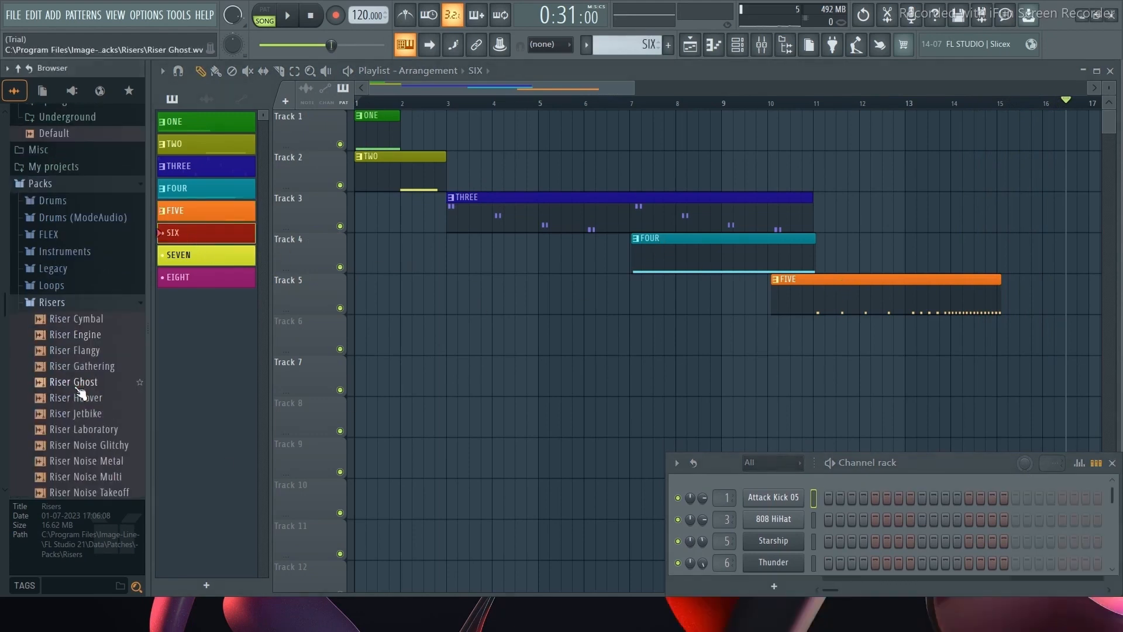
click(77, 320)
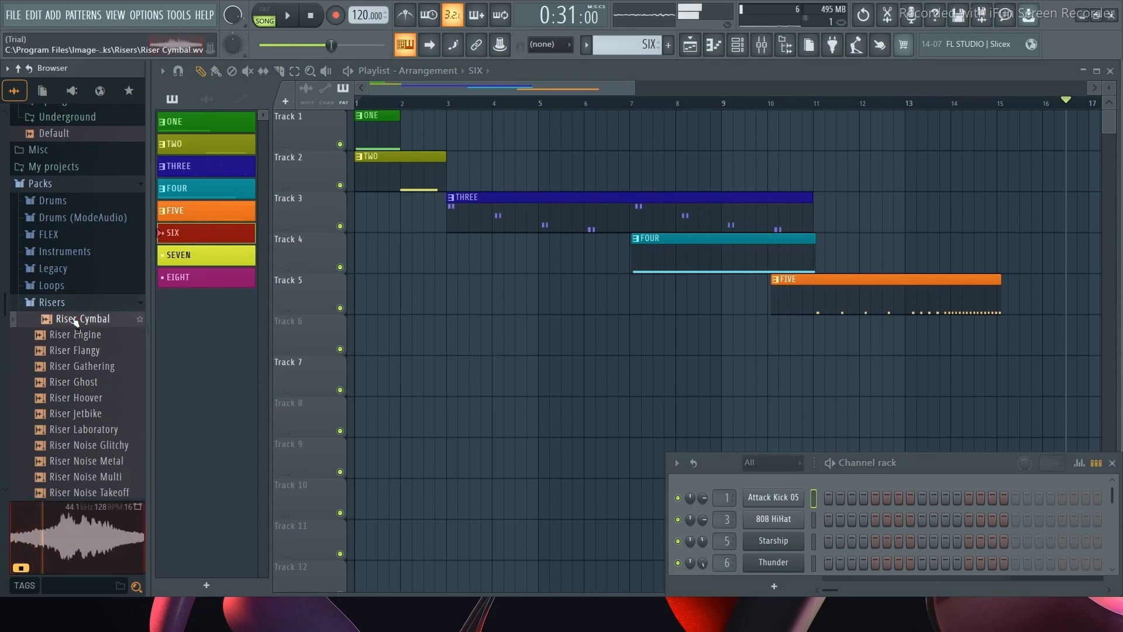
scroll(78, 391, down, 7)
scroll(78, 394, up, 6)
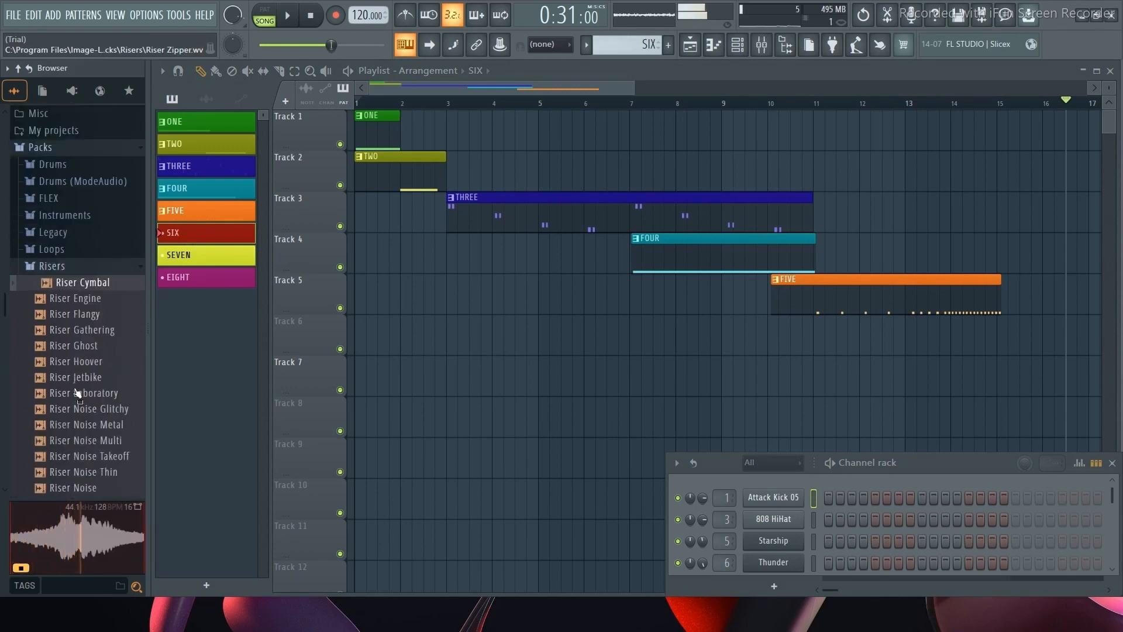
scroll(78, 393, up, 2)
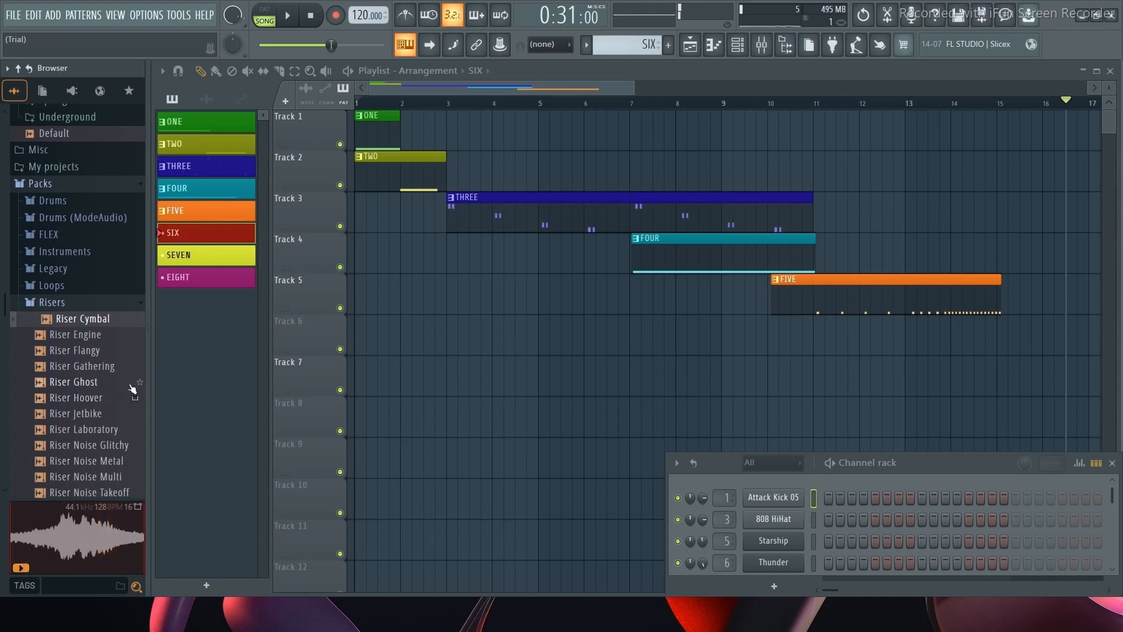
Step: Preview the Riser Noise Metal sample and place it on Track 6 starting at bar 9
click(82, 462)
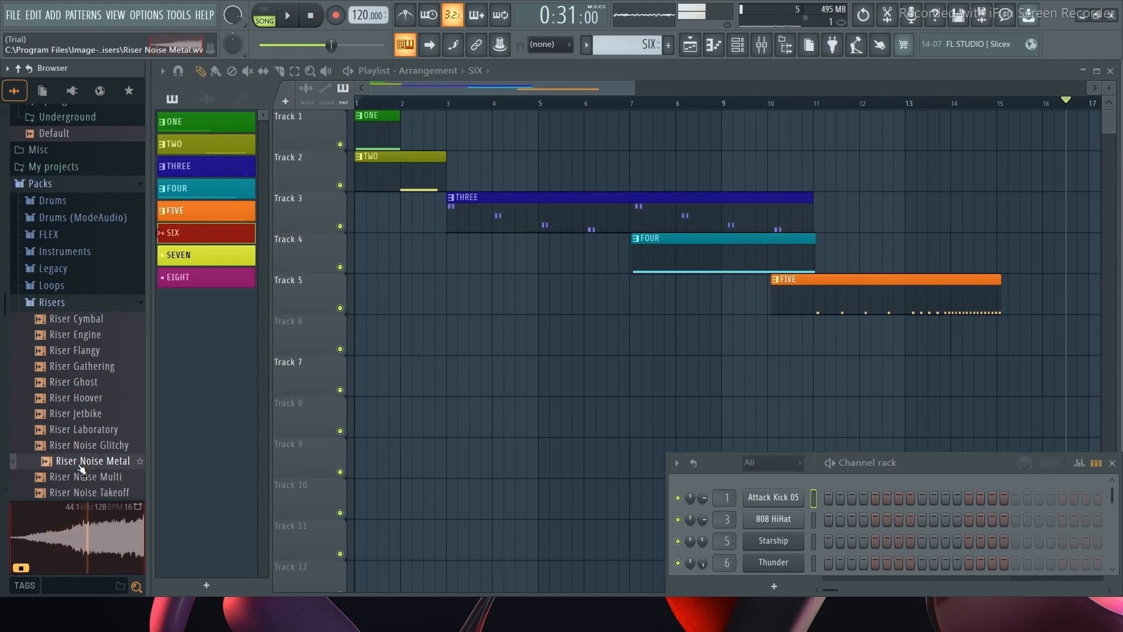
drag(78, 466, 817, 351)
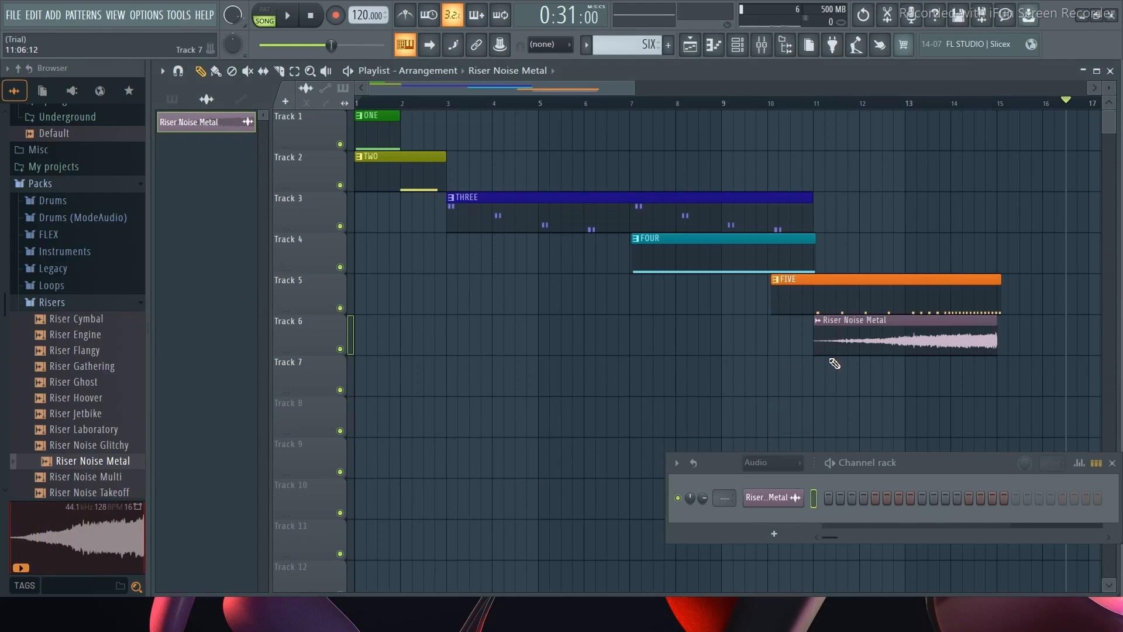
drag(929, 348, 835, 347)
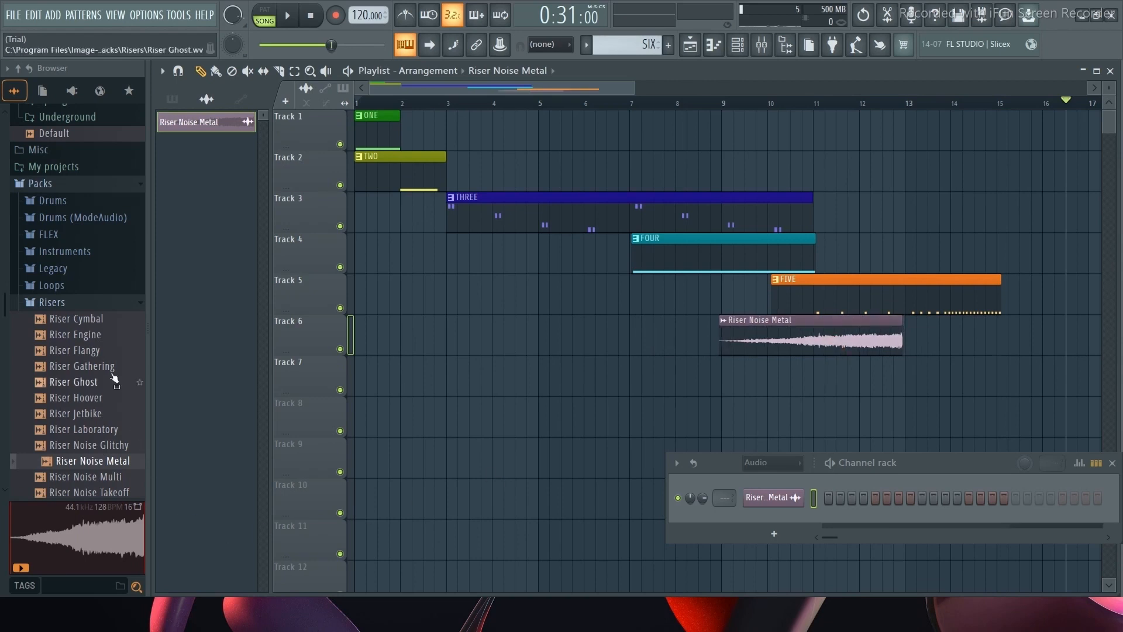
Step: Preview the Riser Engine sample and place it on Track 6 directly after the Riser Noise Metal clip
click(86, 337)
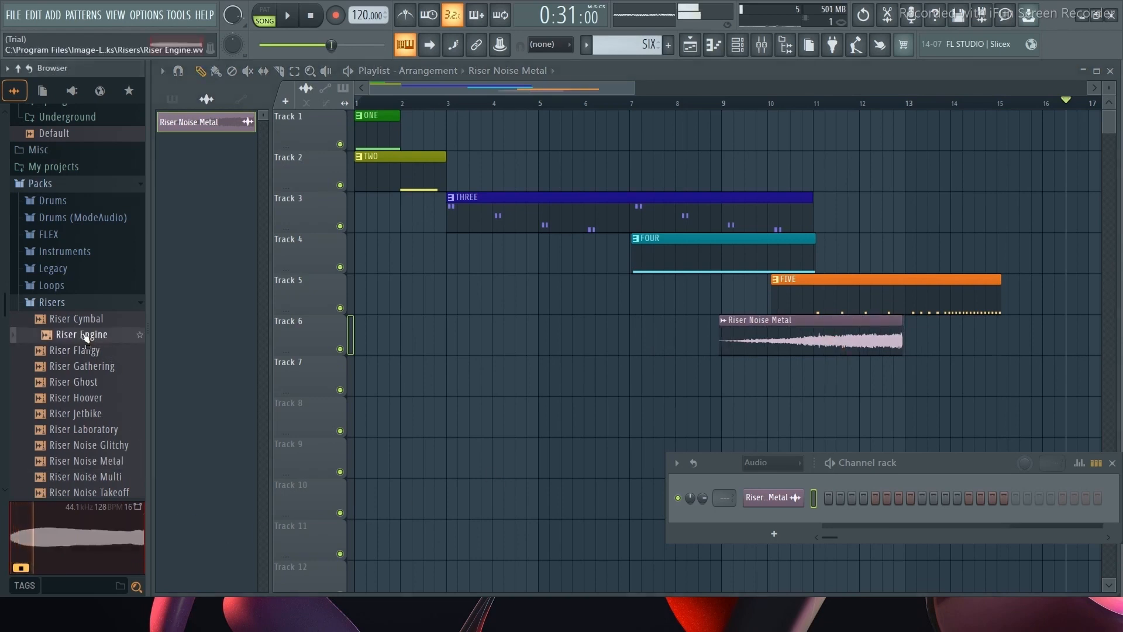
drag(86, 337, 911, 340)
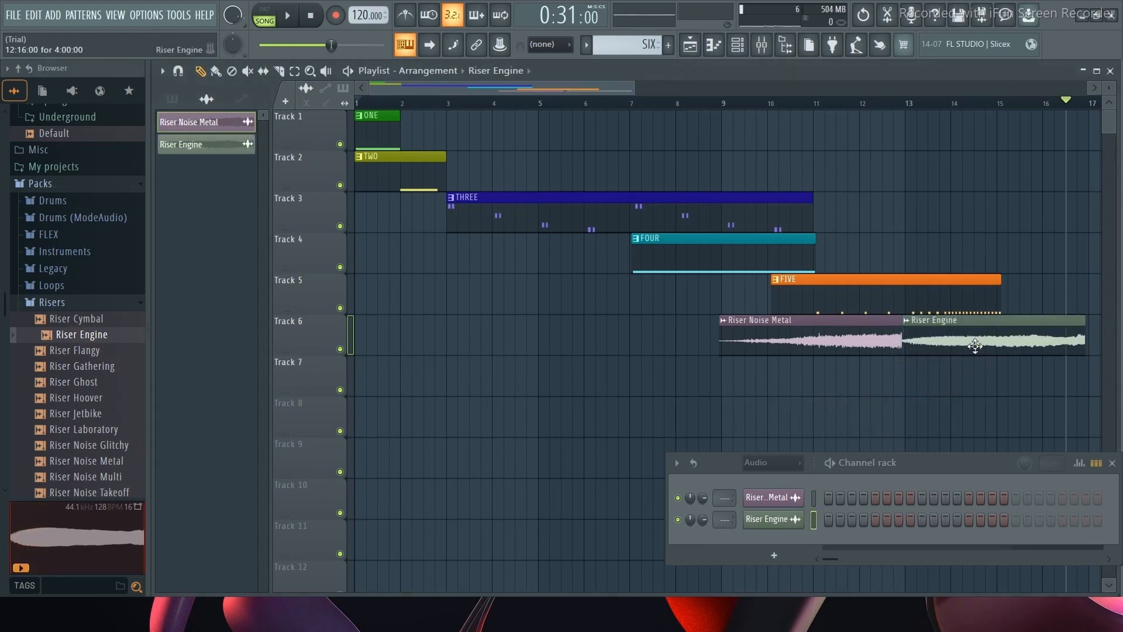
drag(975, 346, 976, 346)
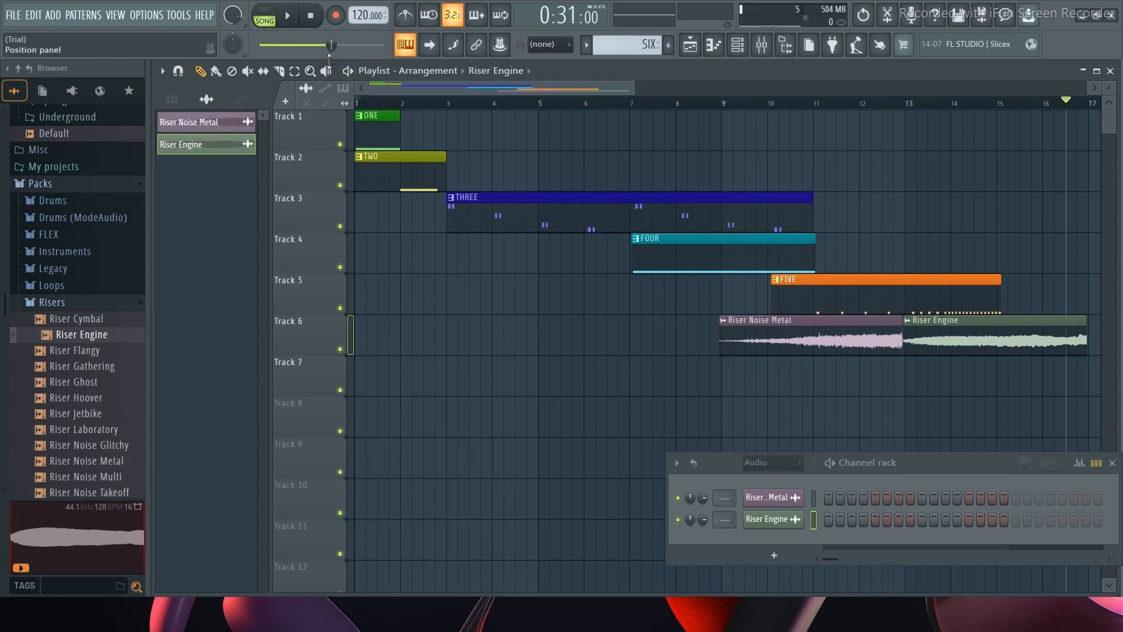
Step: Play the arrangement back from bar 1 through the riser clips on Track 6 and stop it
click(360, 104)
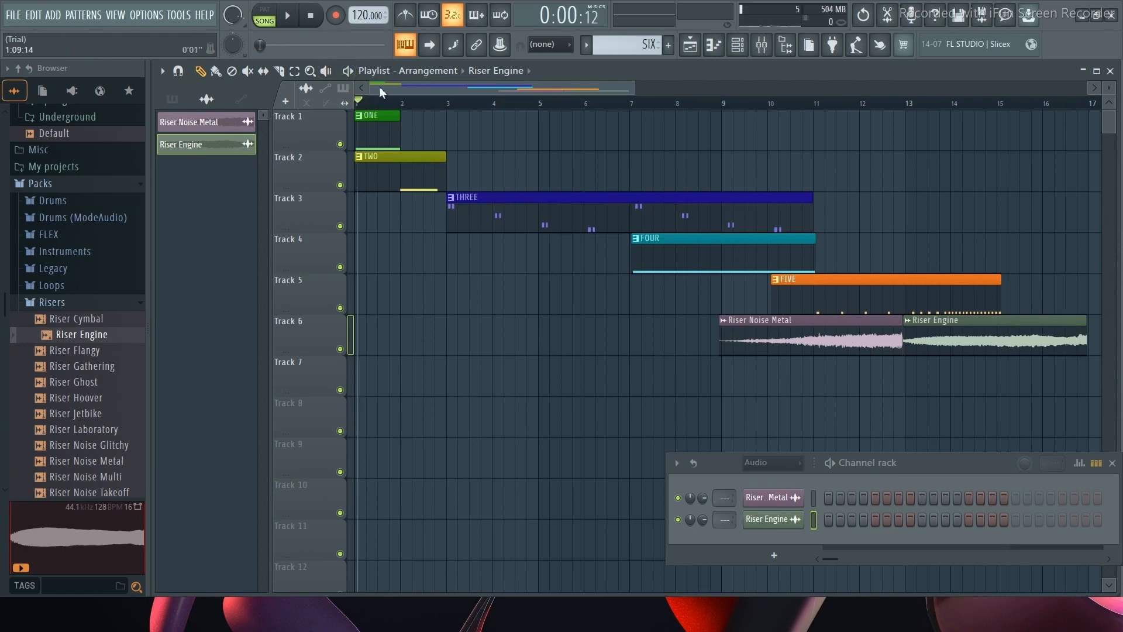
key(space)
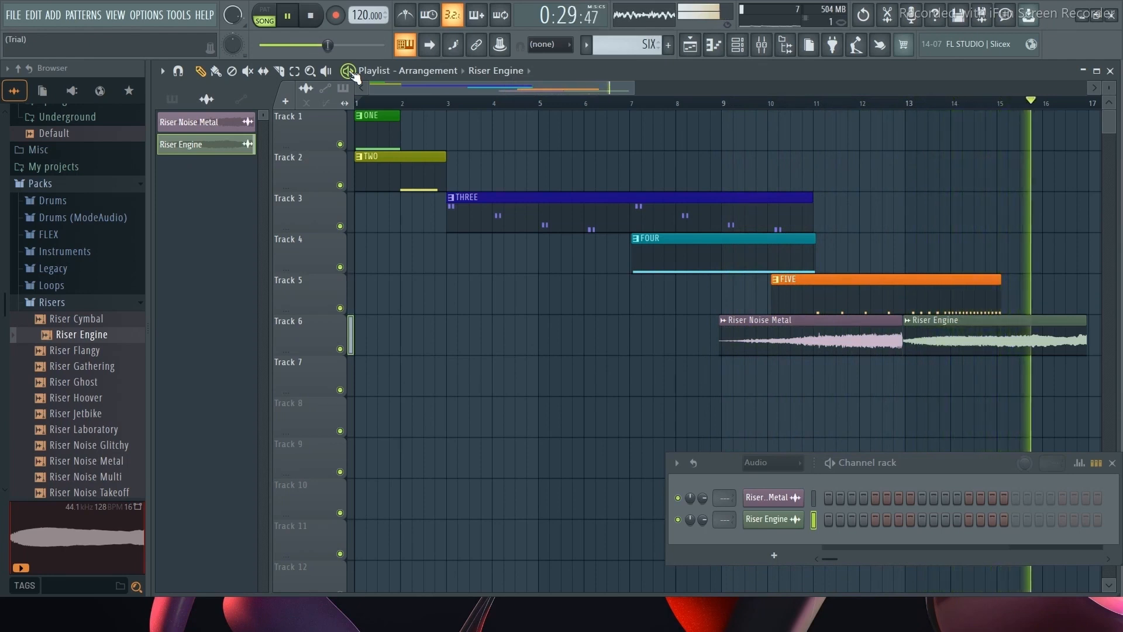
key(space)
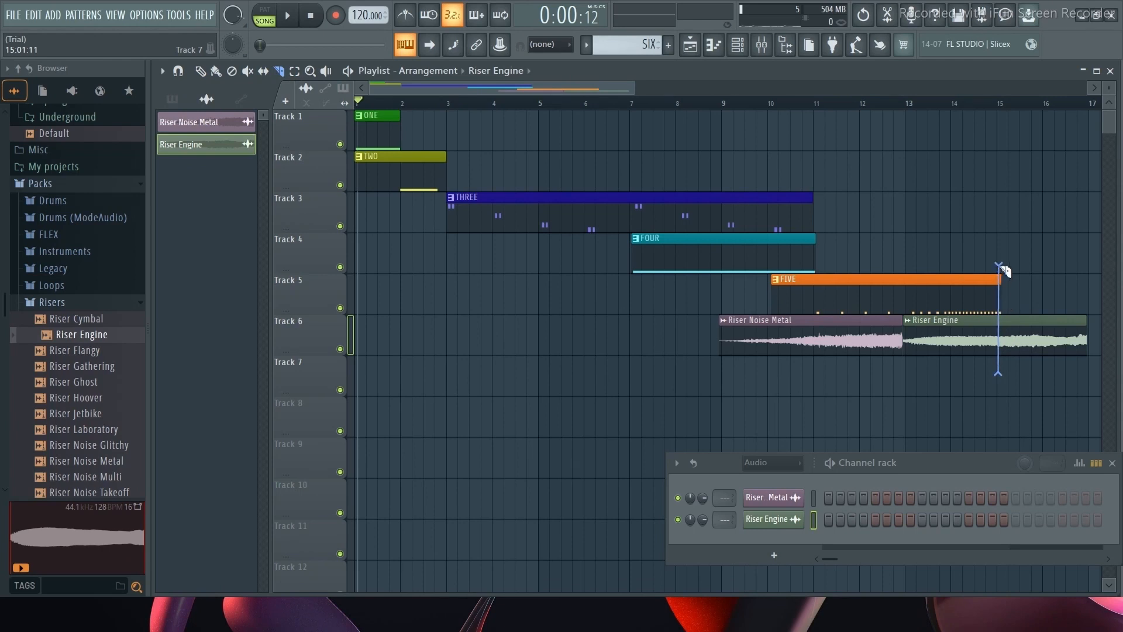
Step: Slice the FIVE and Riser Engine clips at bar 15 and delete the parts beyond the cut
drag(1003, 270, 1004, 270)
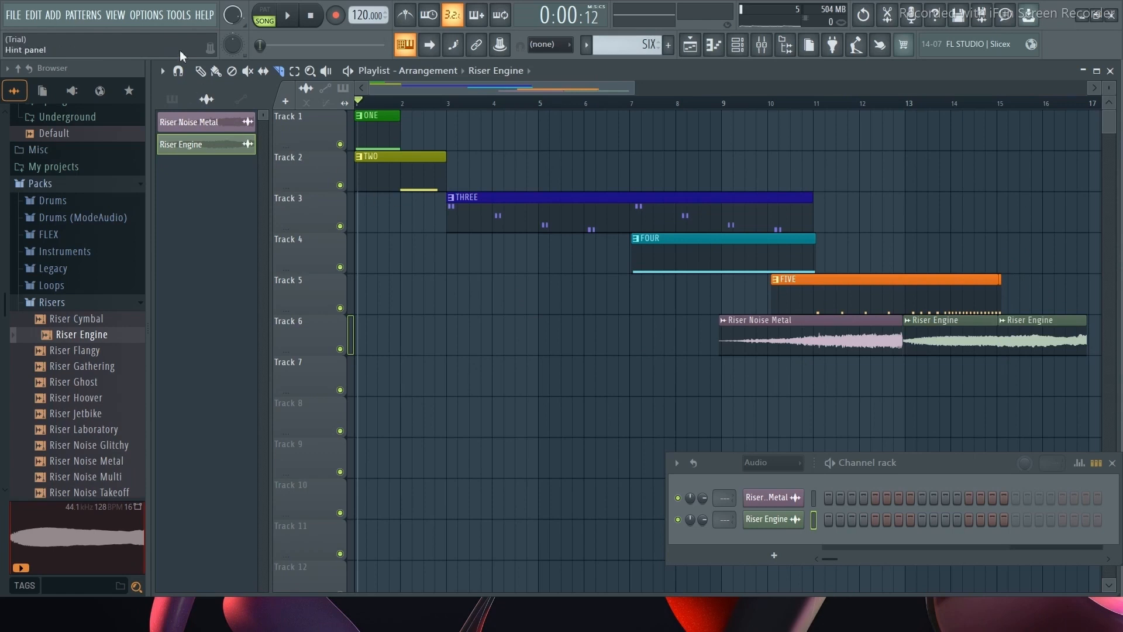
click(201, 72)
right_click(1041, 353)
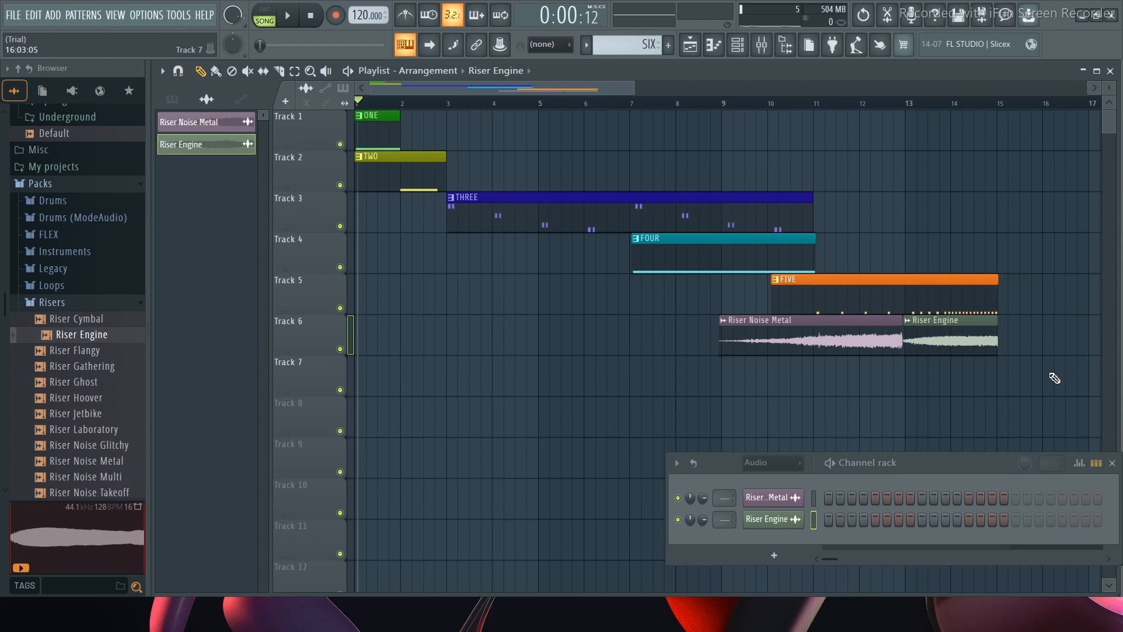
Step: Select pattern SEVEN and set the channel rack filter to All, moving the rack so its full channel list shows
drag(585, 89, 616, 94)
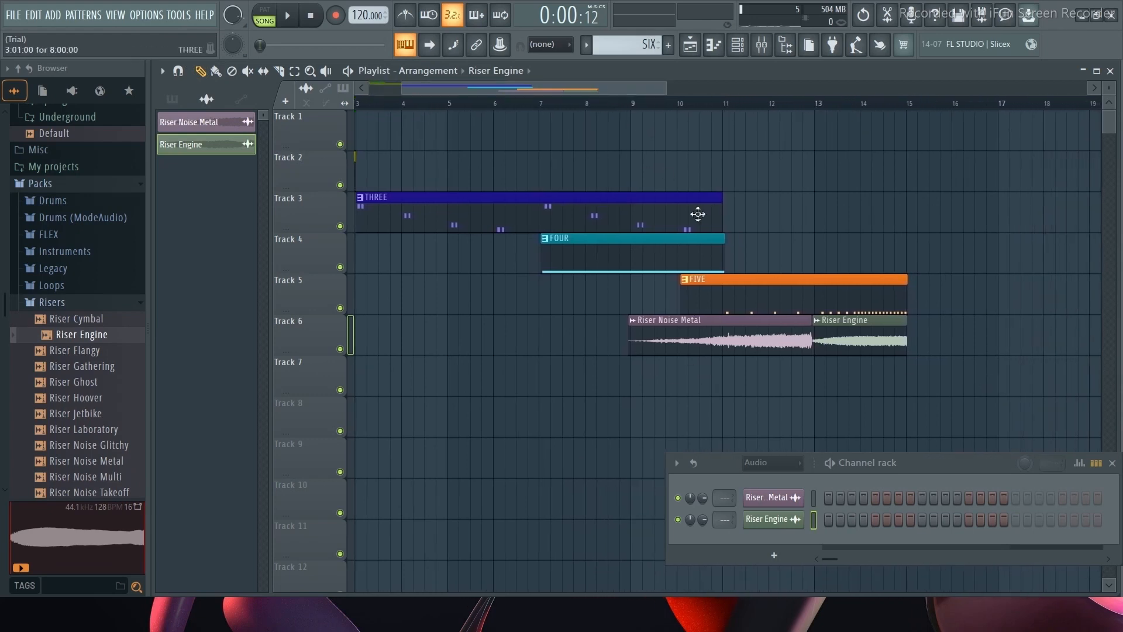
click(588, 47)
click(591, 62)
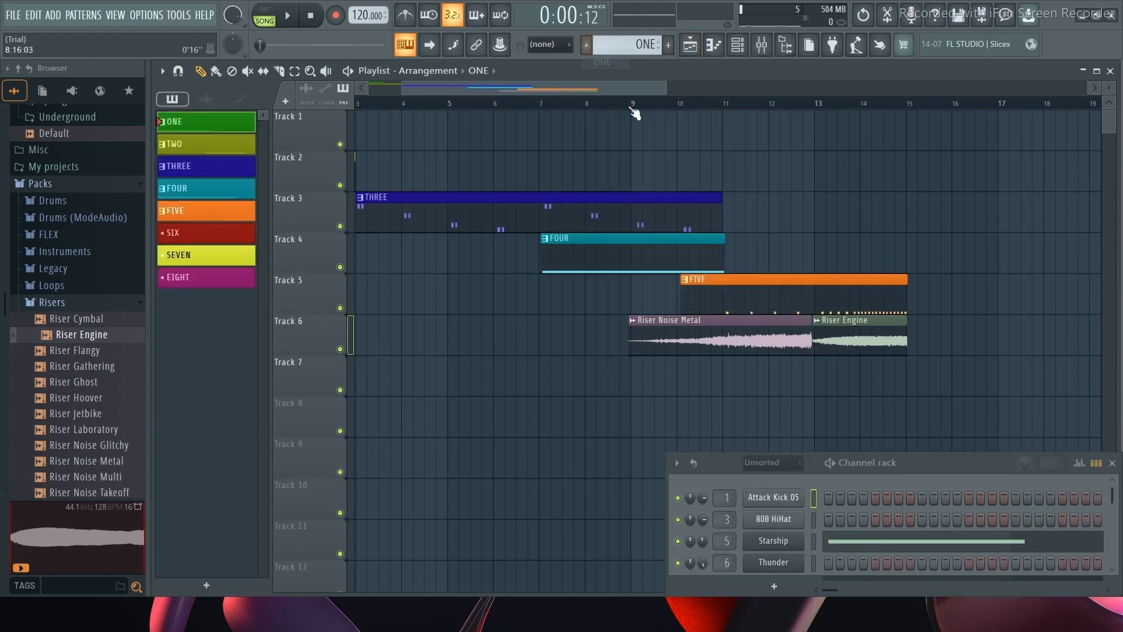
click(193, 261)
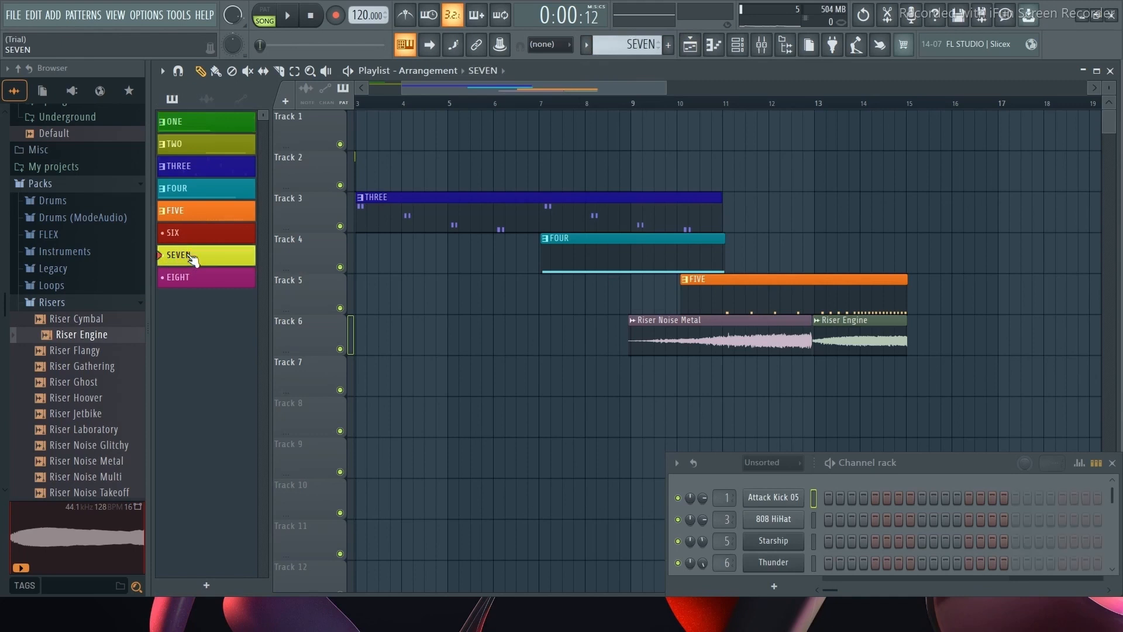
drag(958, 466, 899, 400)
click(742, 397)
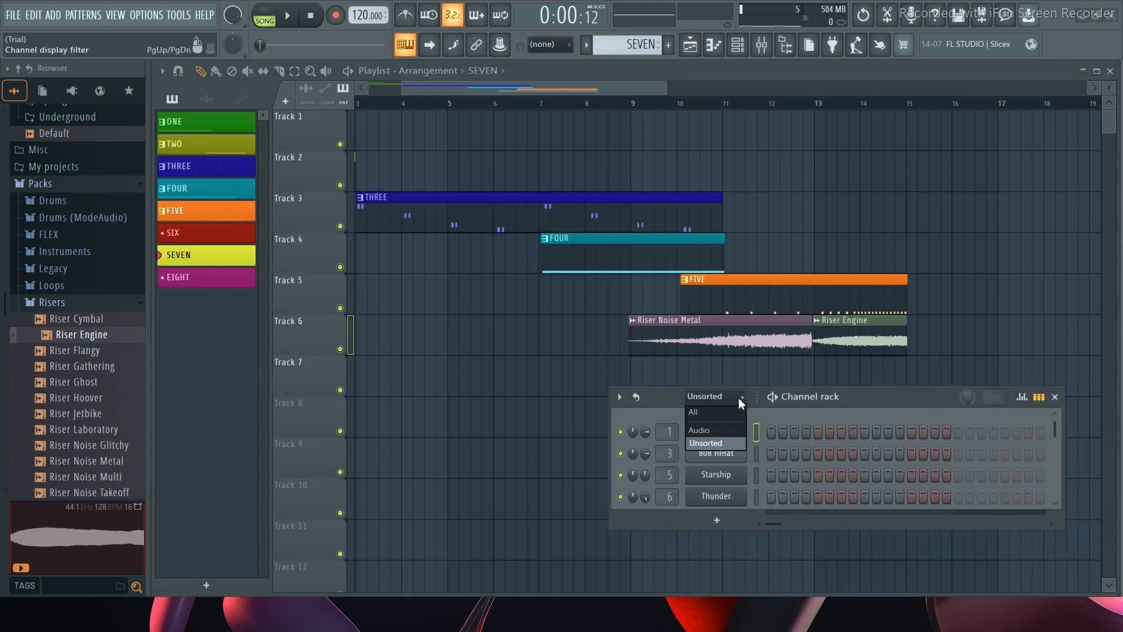
click(732, 411)
drag(894, 406, 820, 405)
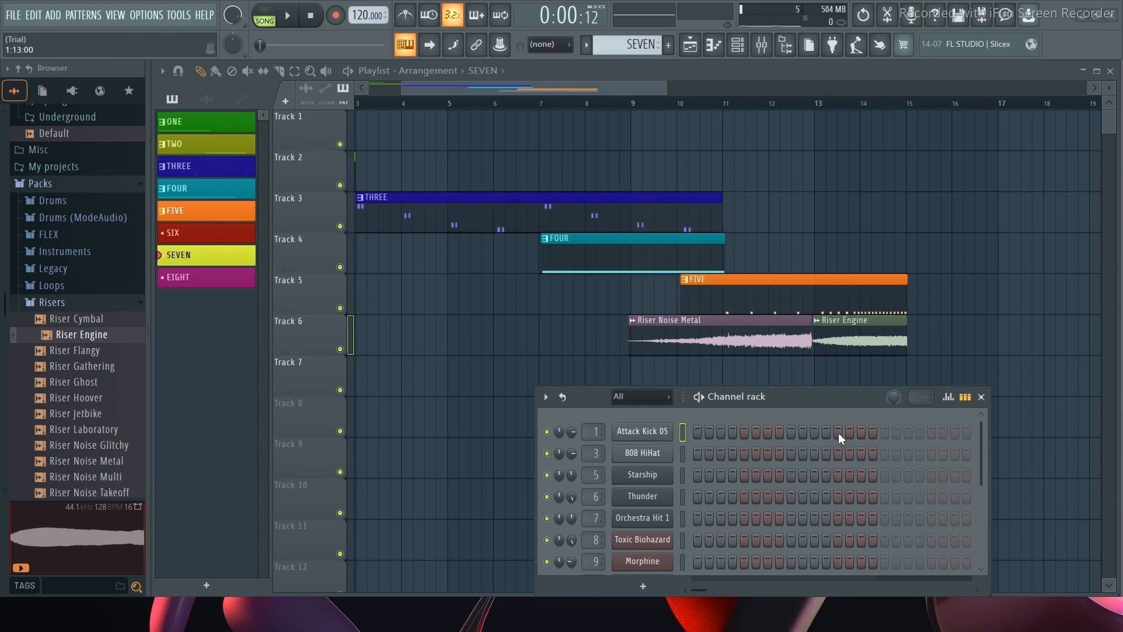
Step: In pattern SEVEN, fill Attack Kick 05 every 4 steps and 808 HiHat every 2 steps, and add a hi-hat hit on step 4
right_click(636, 432)
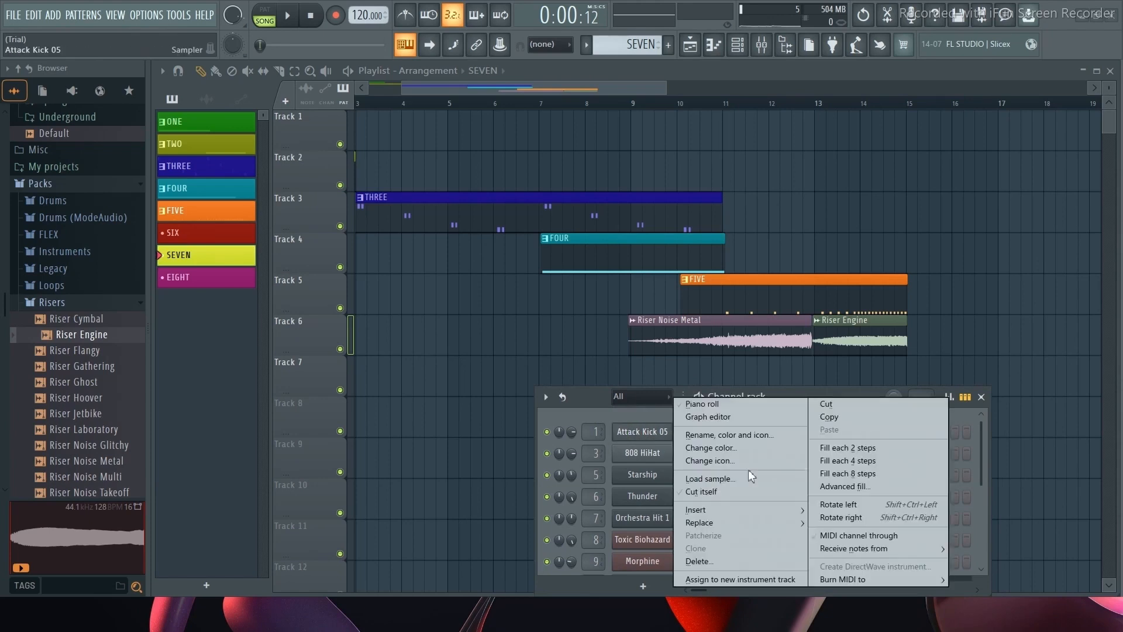
click(871, 462)
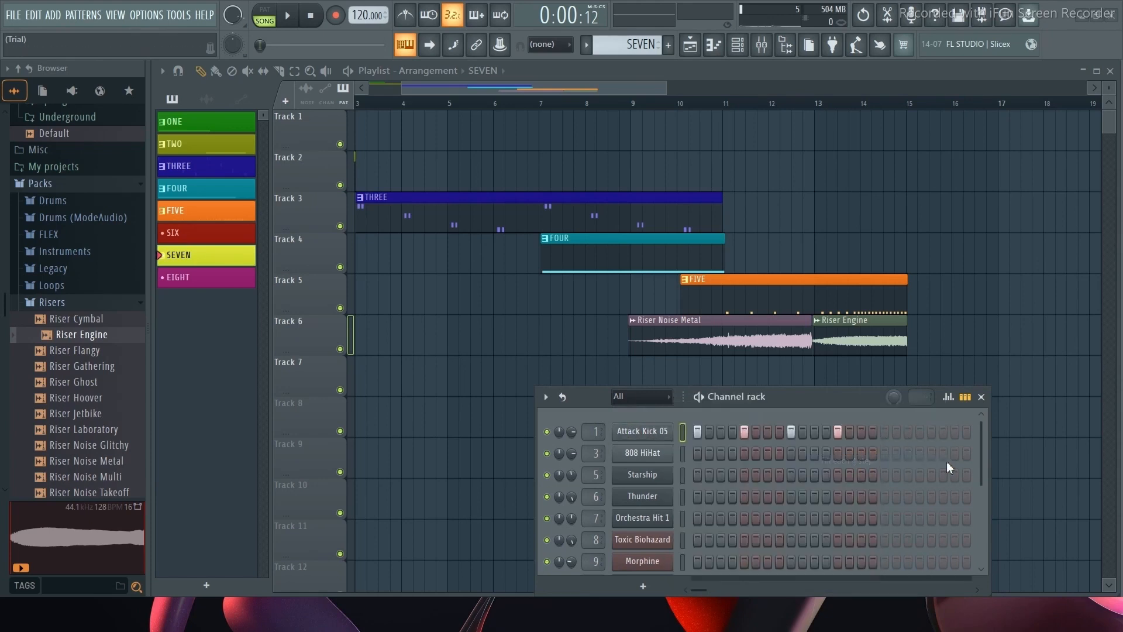
right_click(640, 460)
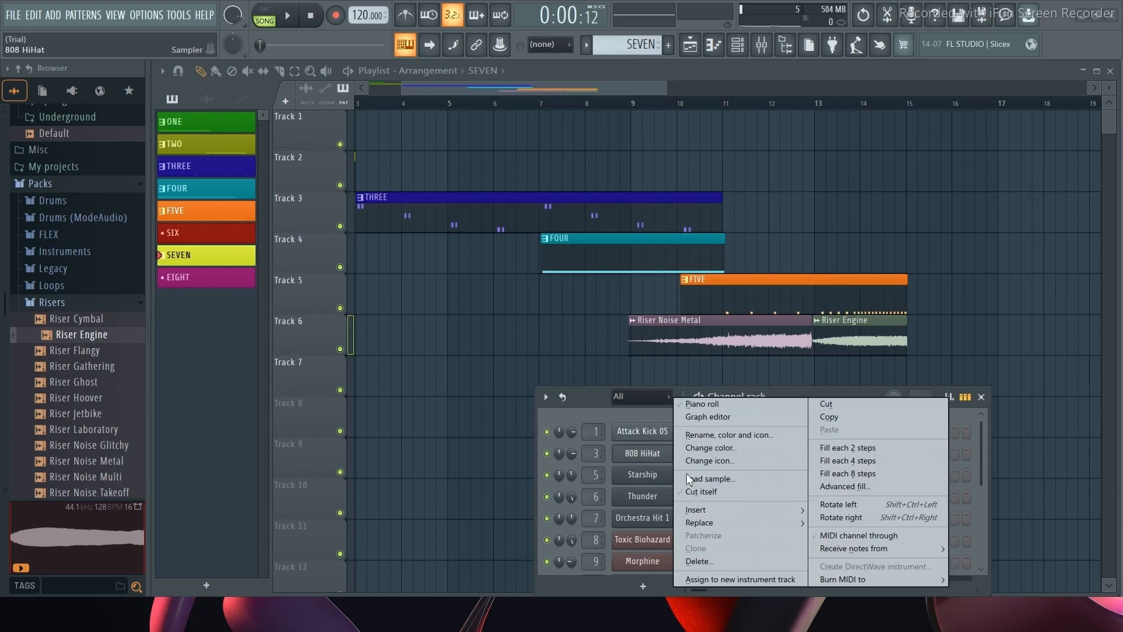
click(876, 450)
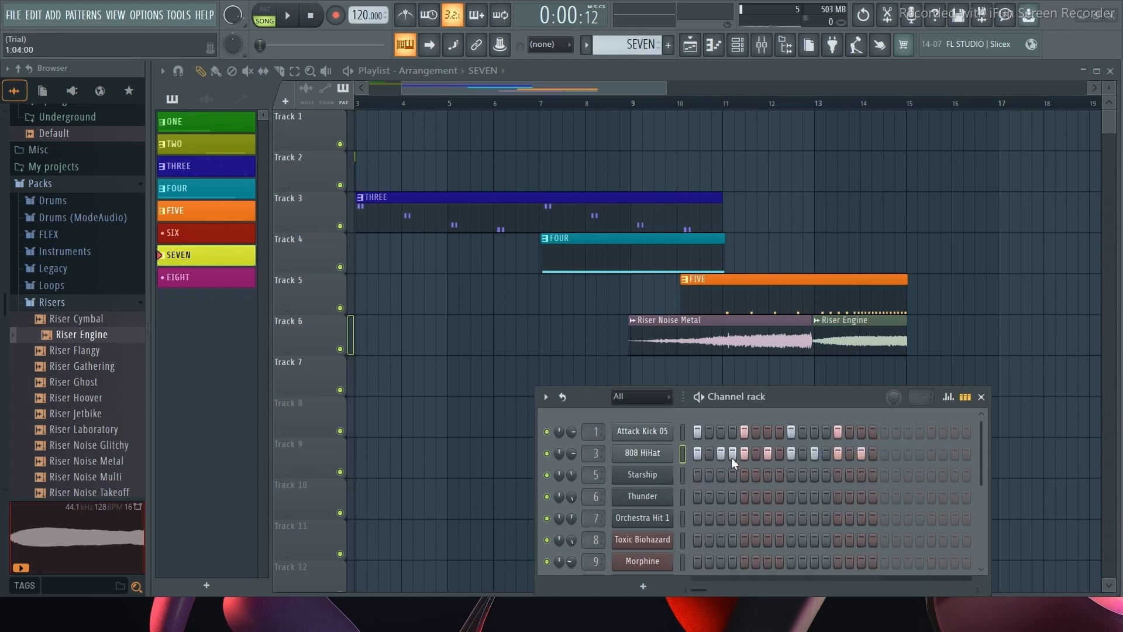
Step: Play pattern SEVEN, try an 808 HiHat hit on step 8, add one on step 12 instead, and stop playback
click(699, 398)
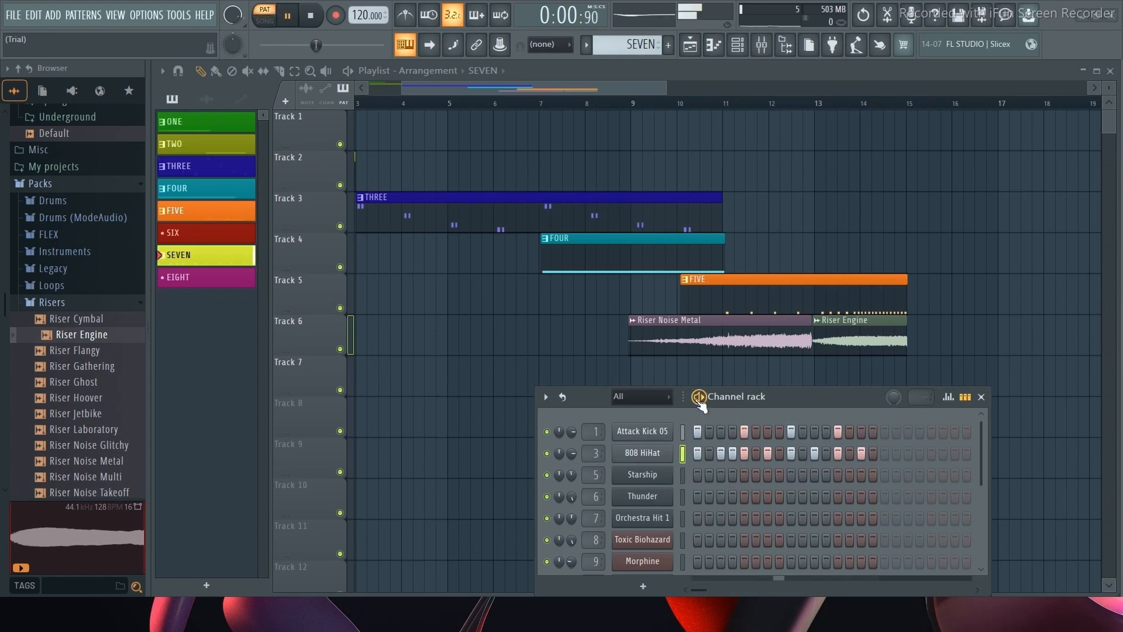
click(779, 453)
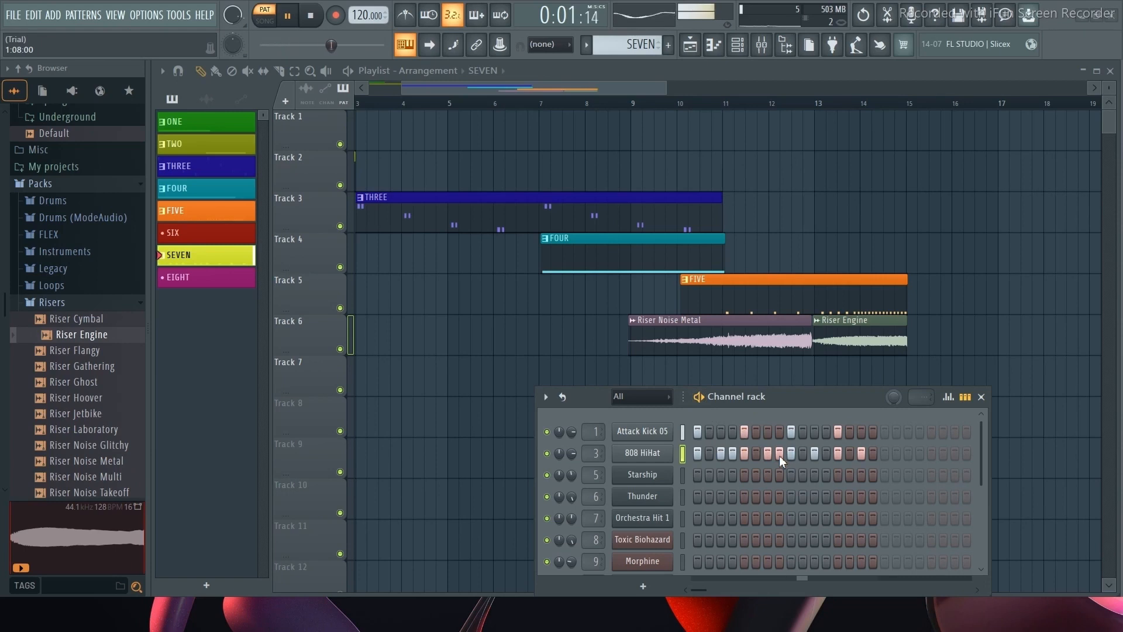
click(779, 454)
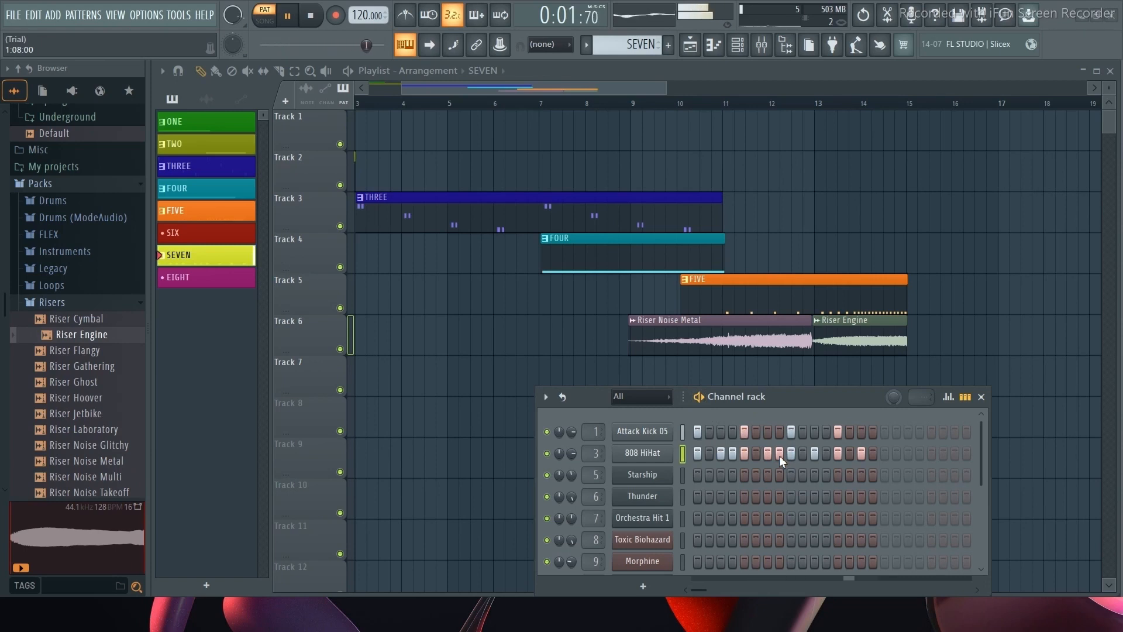
click(823, 457)
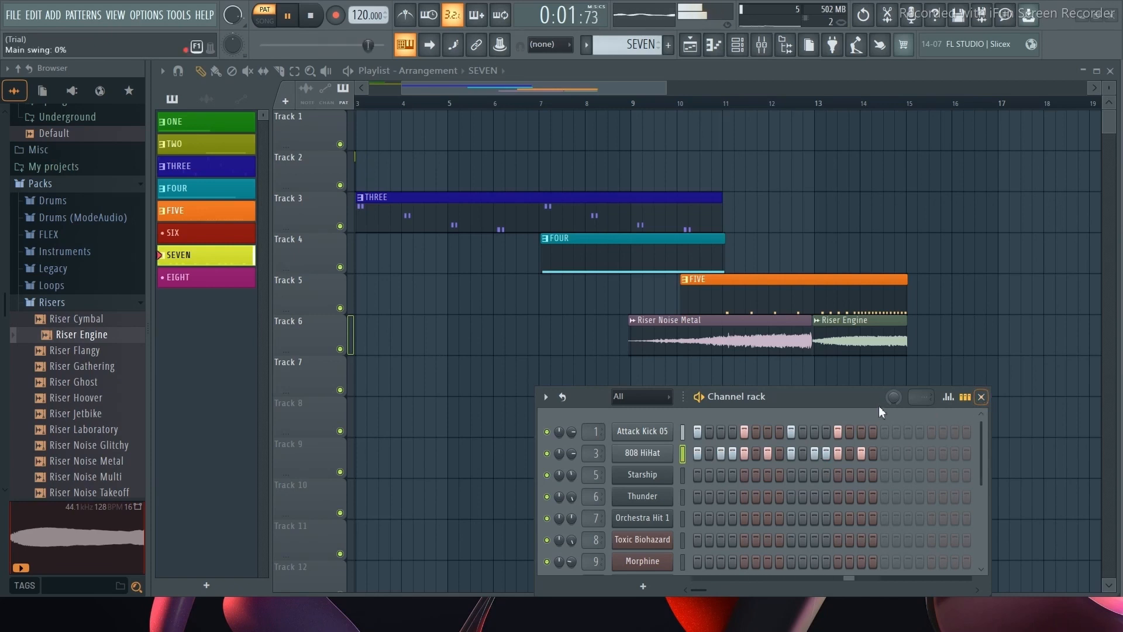
click(698, 398)
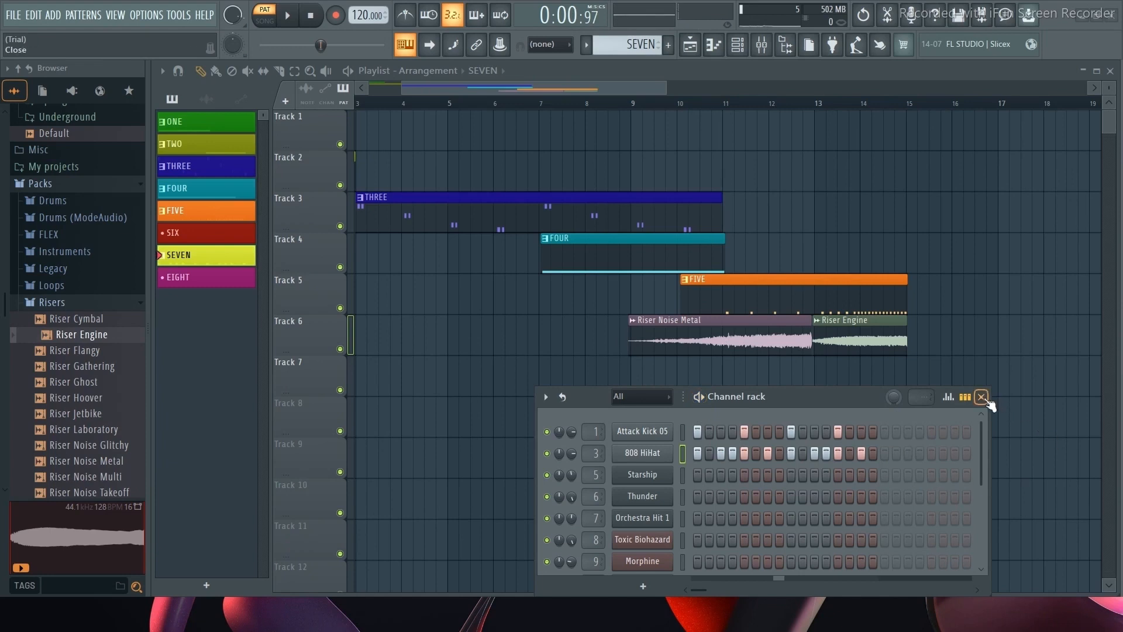
Step: Try a wider channel rack, narrow it again, and move it below the playlist clips
drag(838, 398, 618, 411)
drag(773, 517, 852, 519)
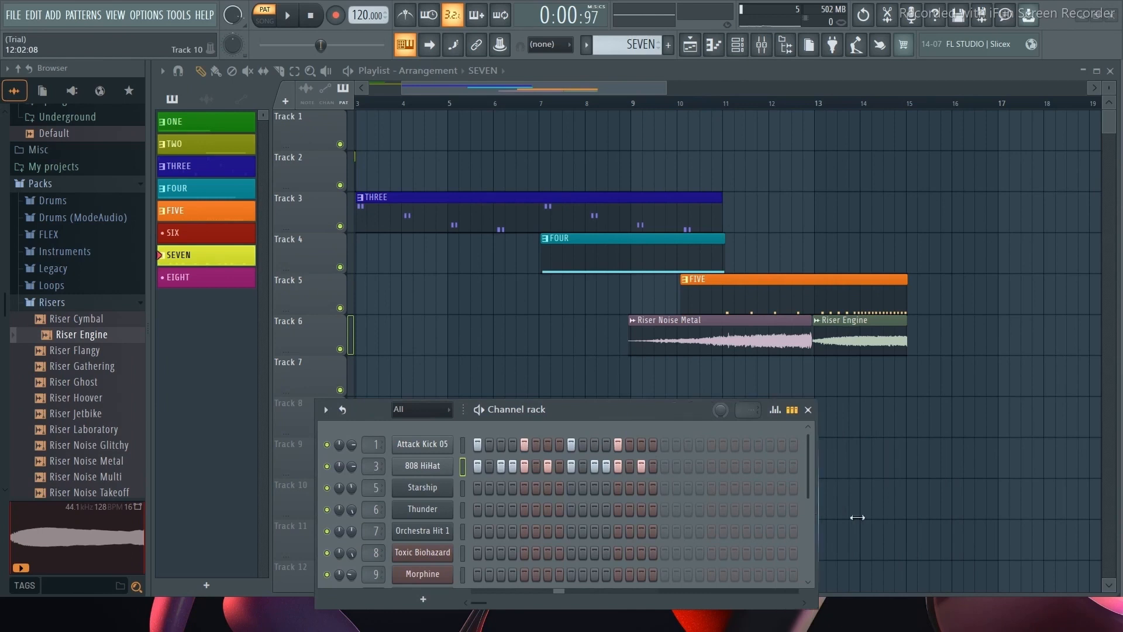
drag(853, 407, 698, 394)
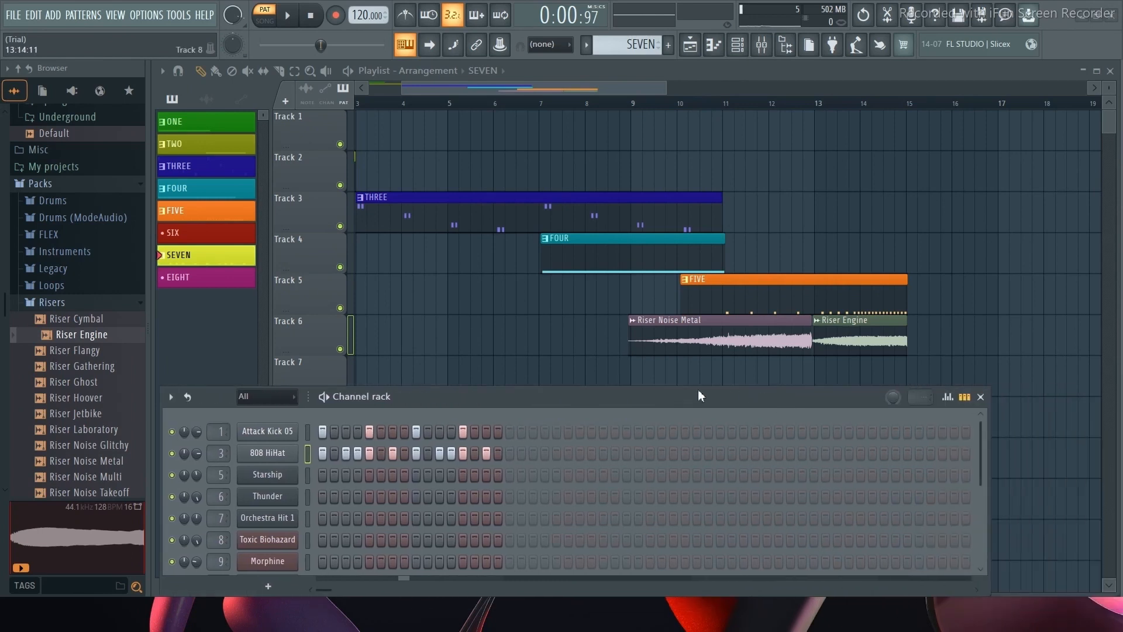
drag(990, 496, 587, 508)
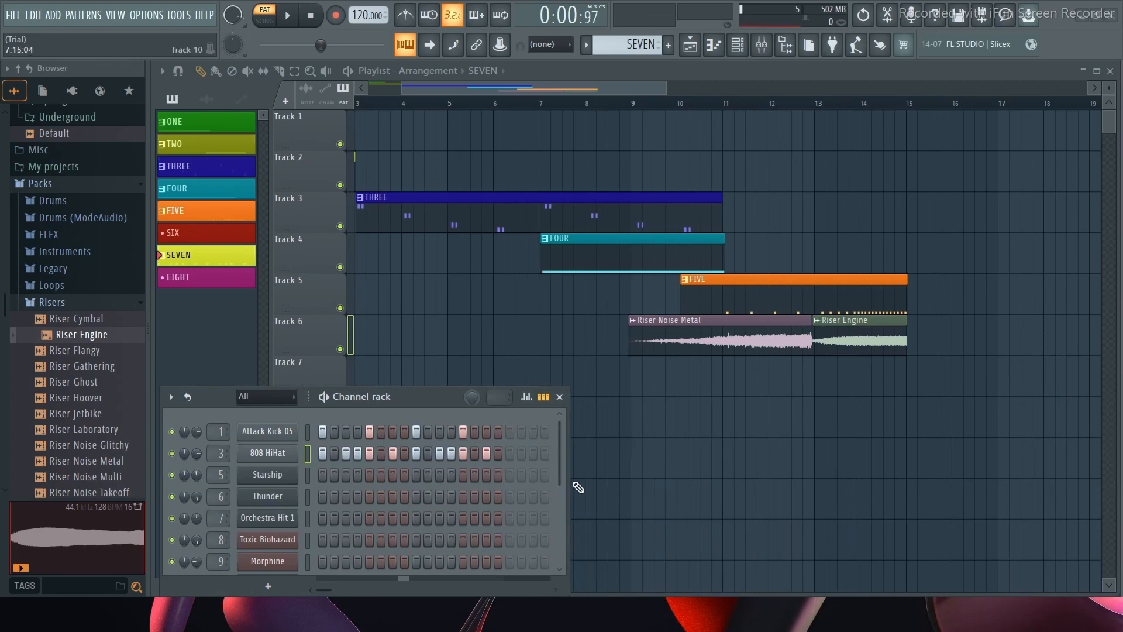
drag(437, 397, 655, 492)
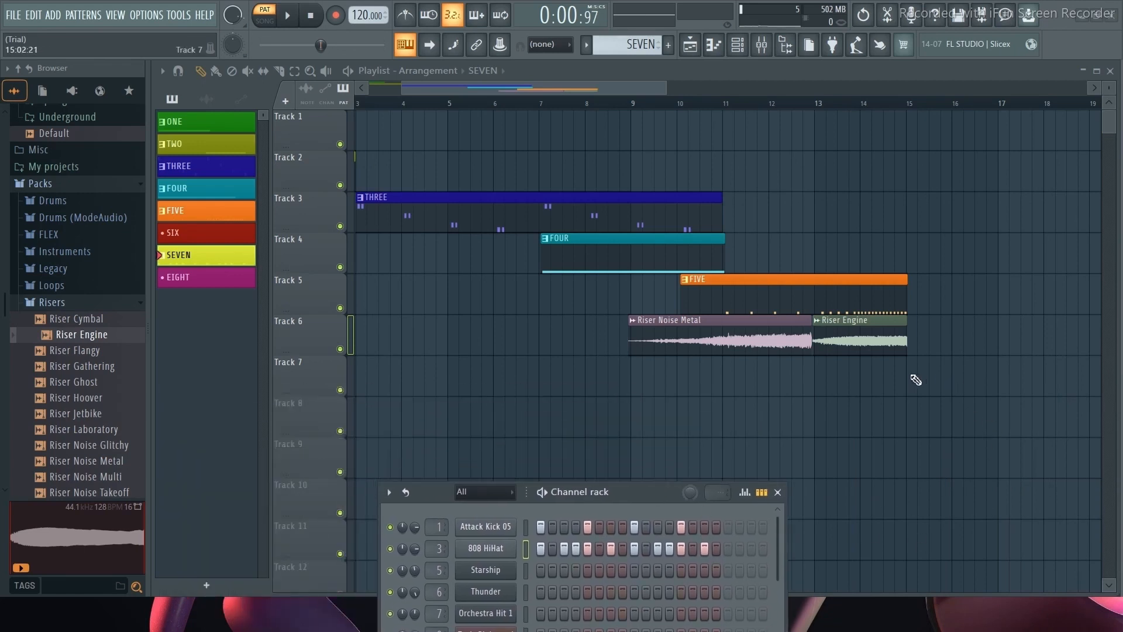
Step: Try placing two single SEVEN clips on Track 7 from bar 15, and delete both
click(214, 259)
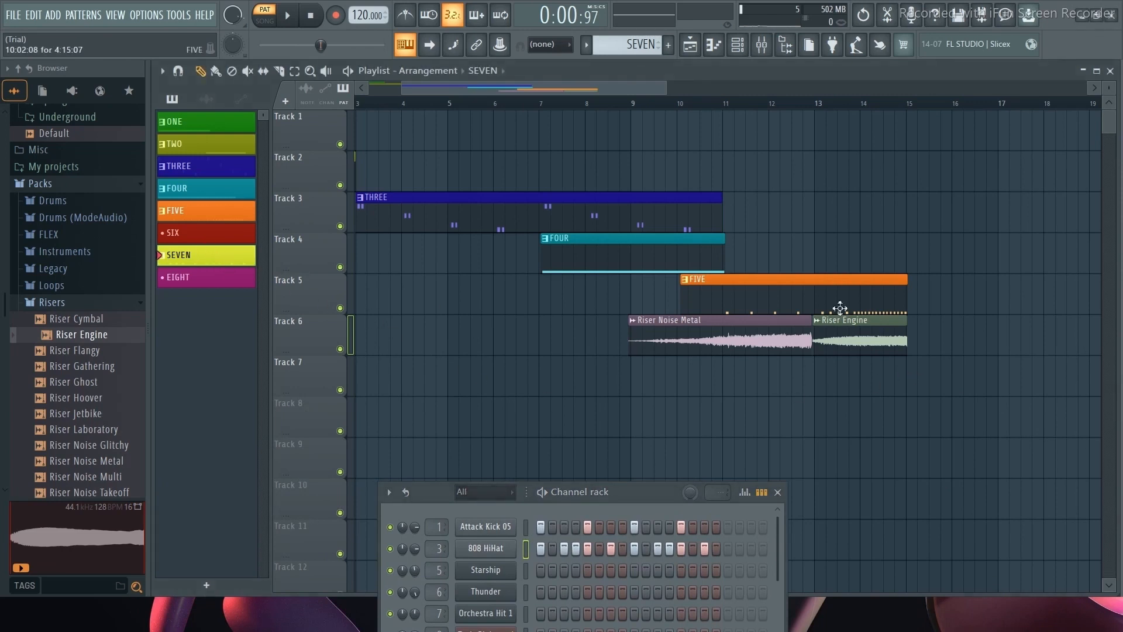
click(911, 371)
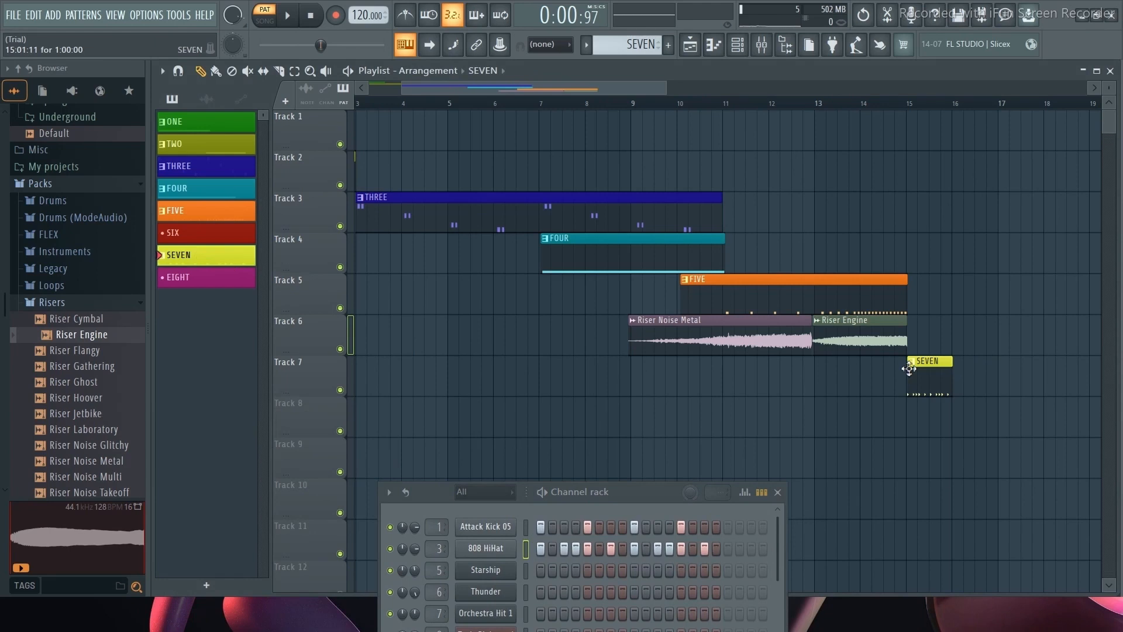
drag(909, 370, 911, 373)
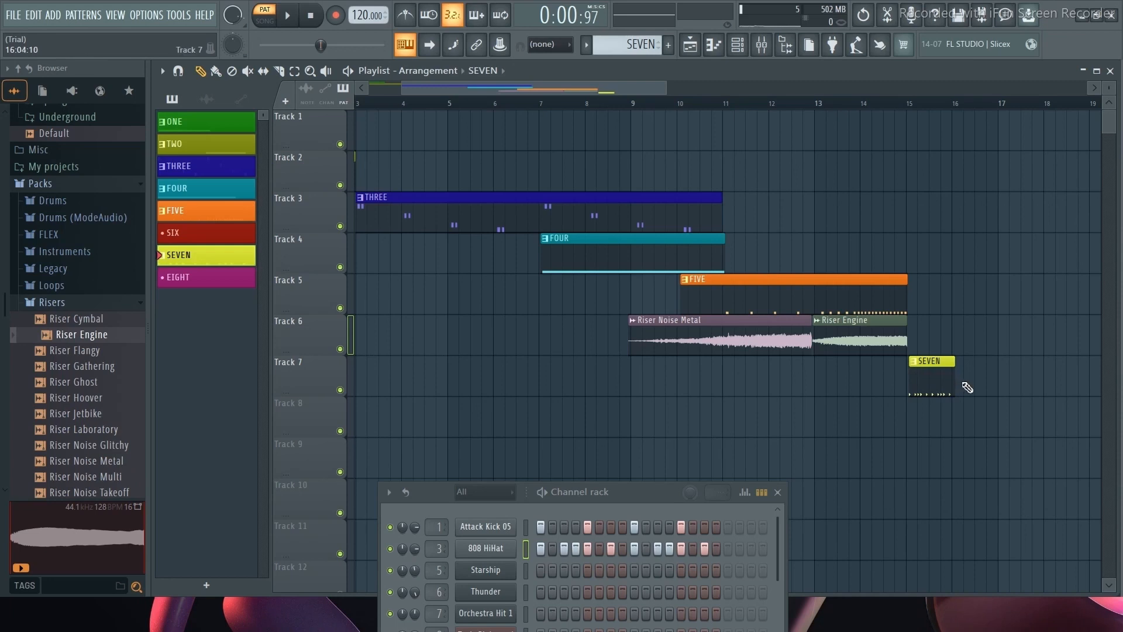
drag(962, 386, 956, 385)
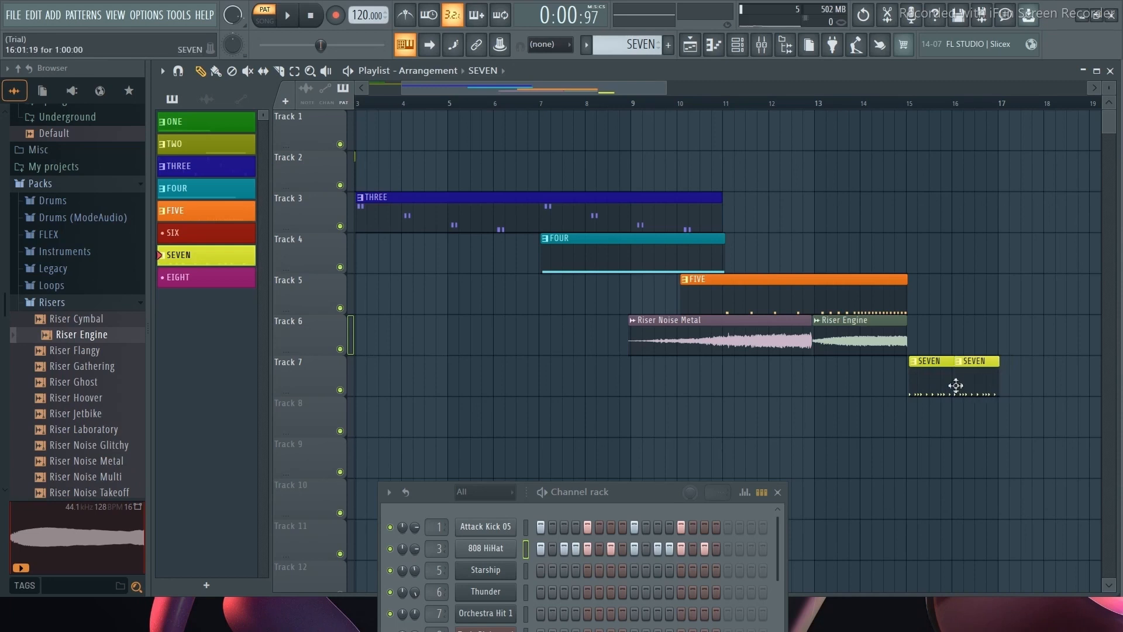
right_click(987, 386)
right_click(926, 382)
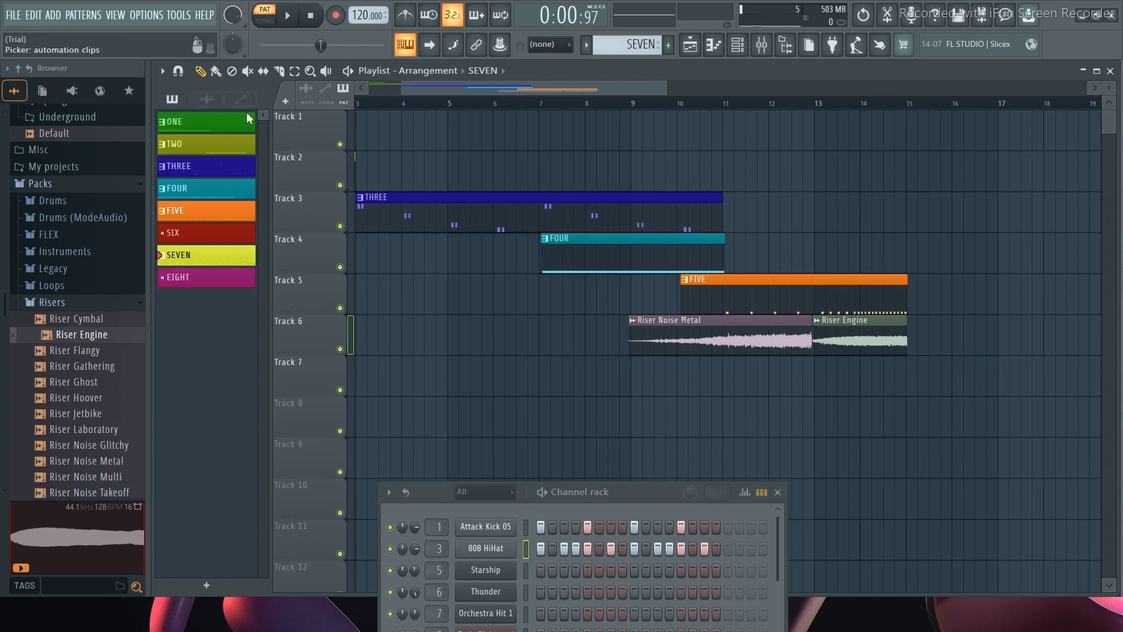
Step: Paint a continuous row of SEVEN clips on Track 7 from bar 15 up to bar 33
click(216, 73)
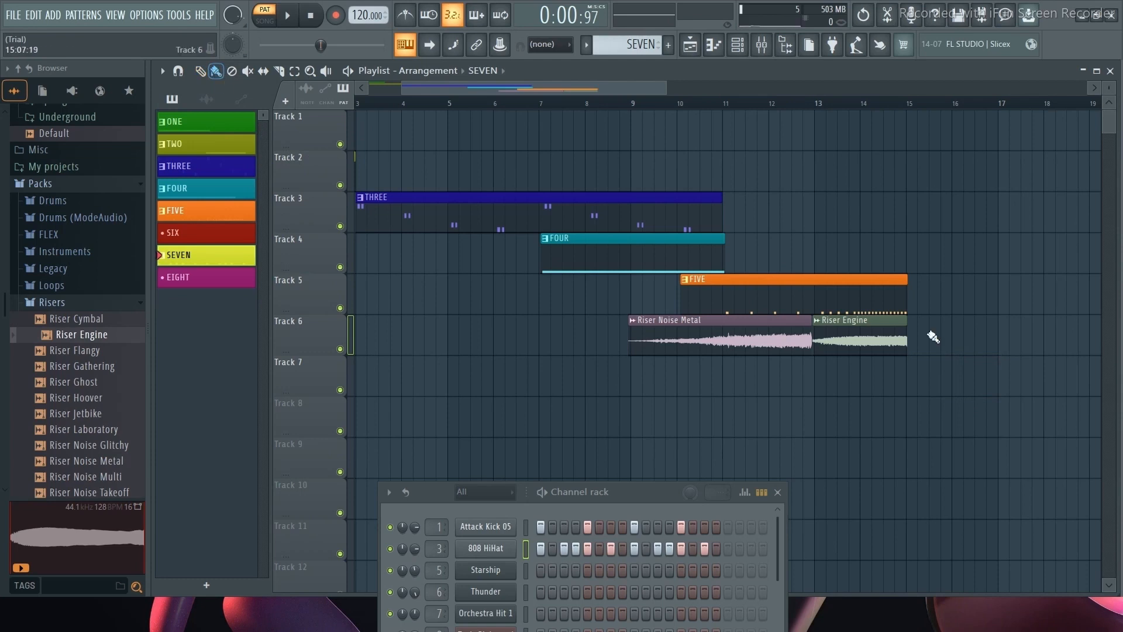
click(913, 379)
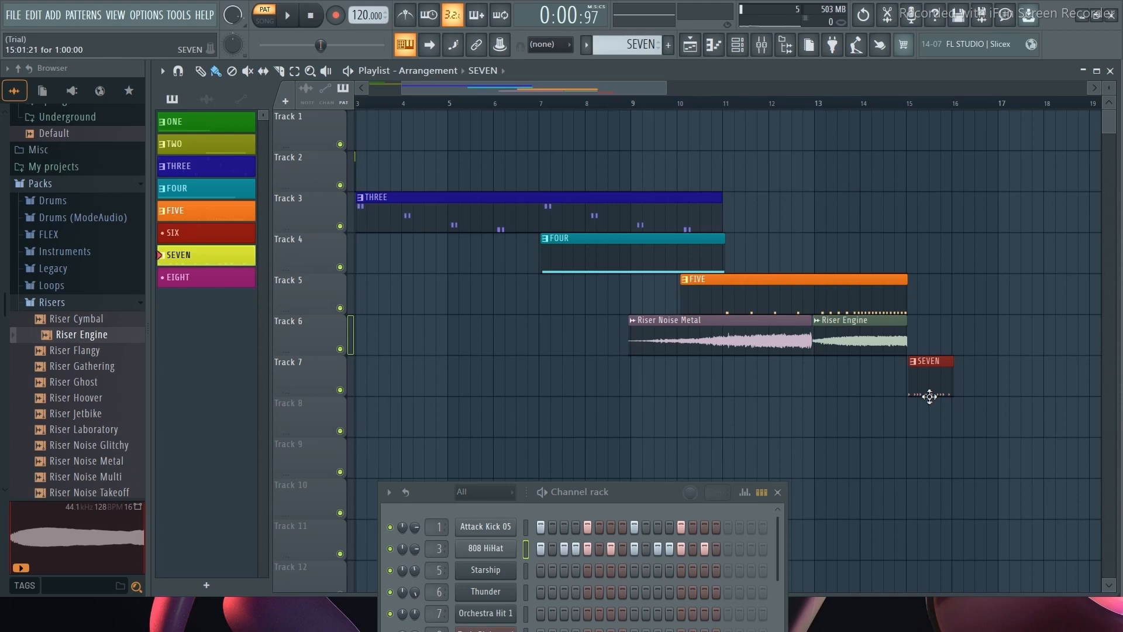
drag(930, 397, 929, 396)
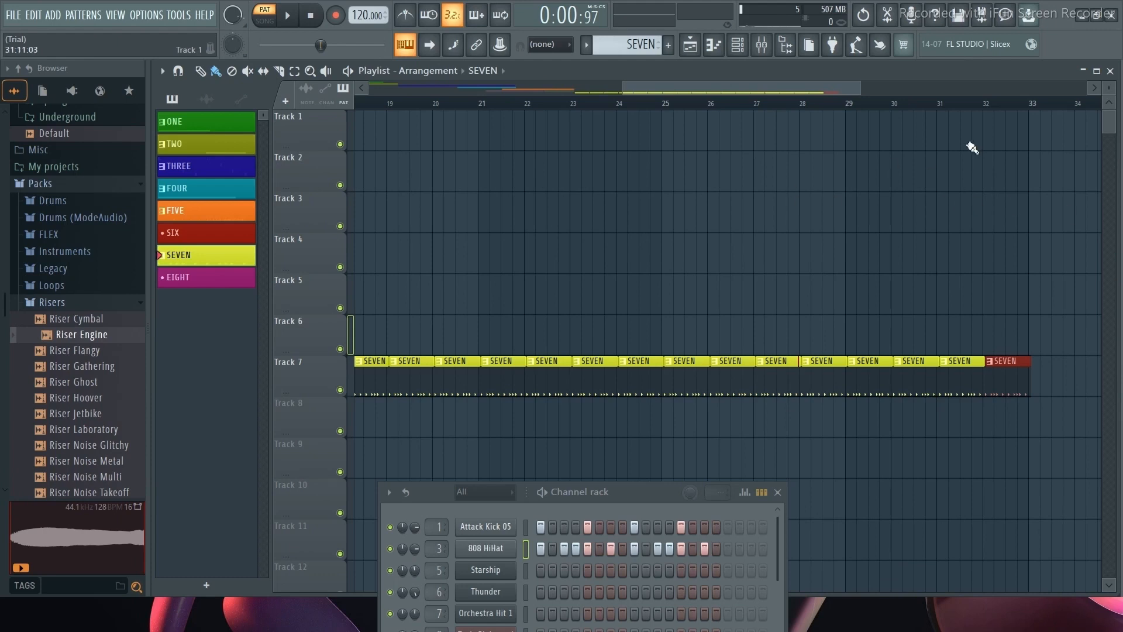
Step: Play the arrangement in song mode from bar 1 into the SEVEN section, and stop playback
drag(816, 92, 622, 93)
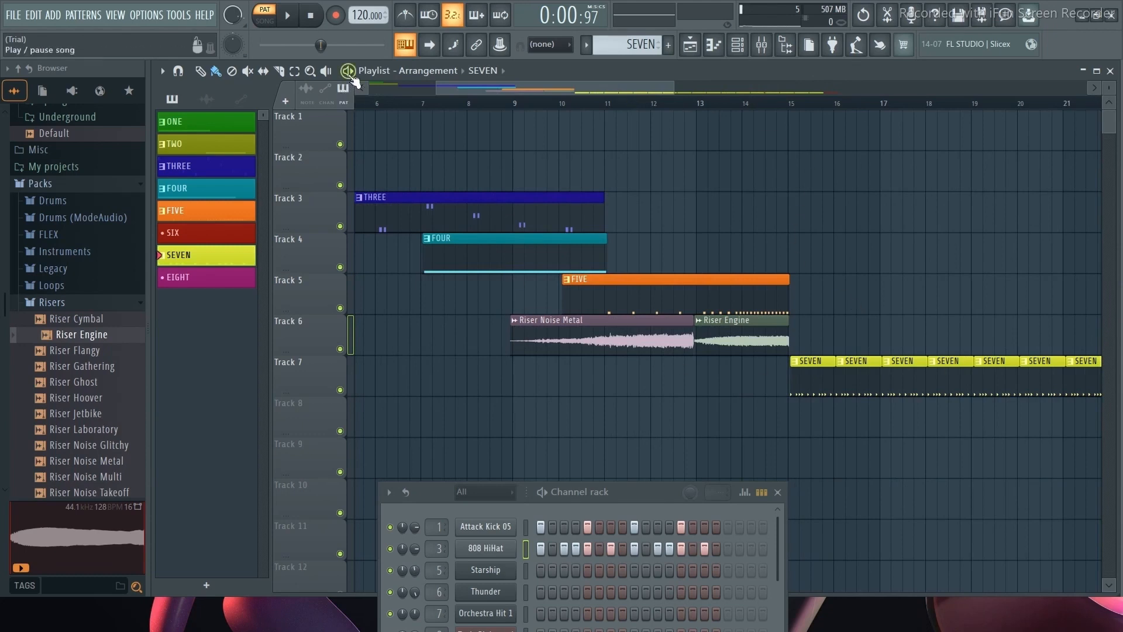
drag(530, 86, 386, 90)
click(360, 104)
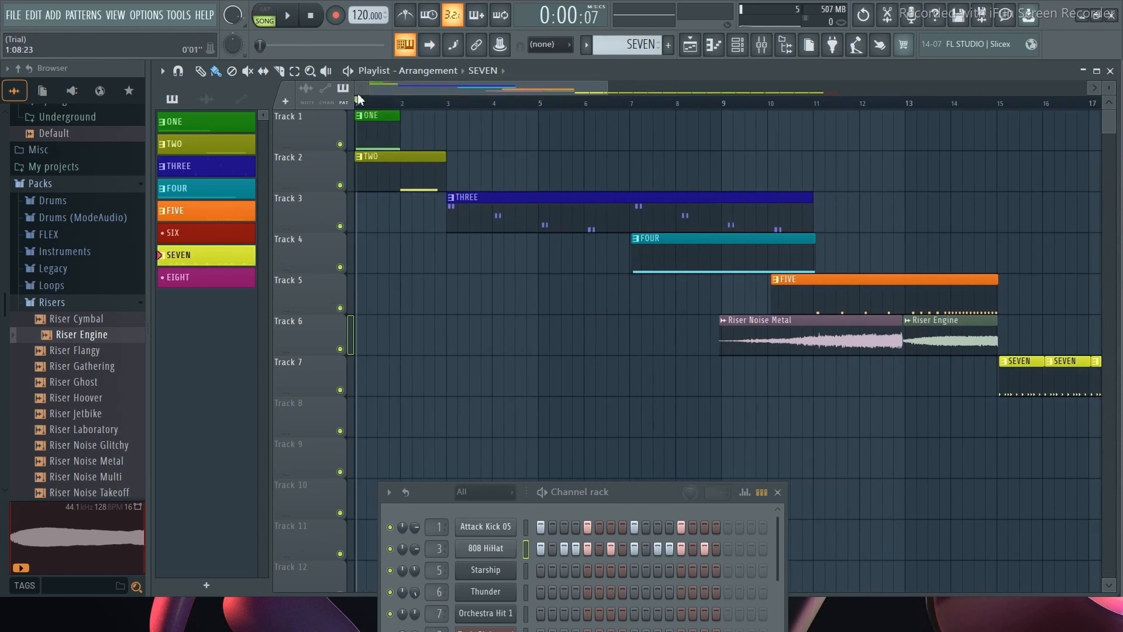
click(351, 72)
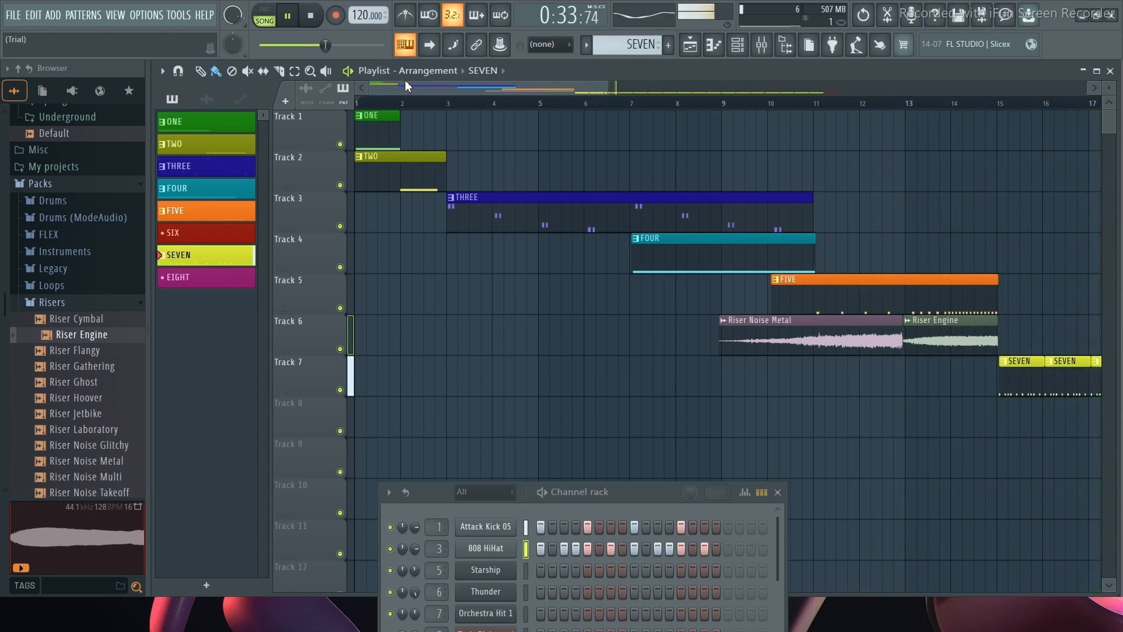
key(space)
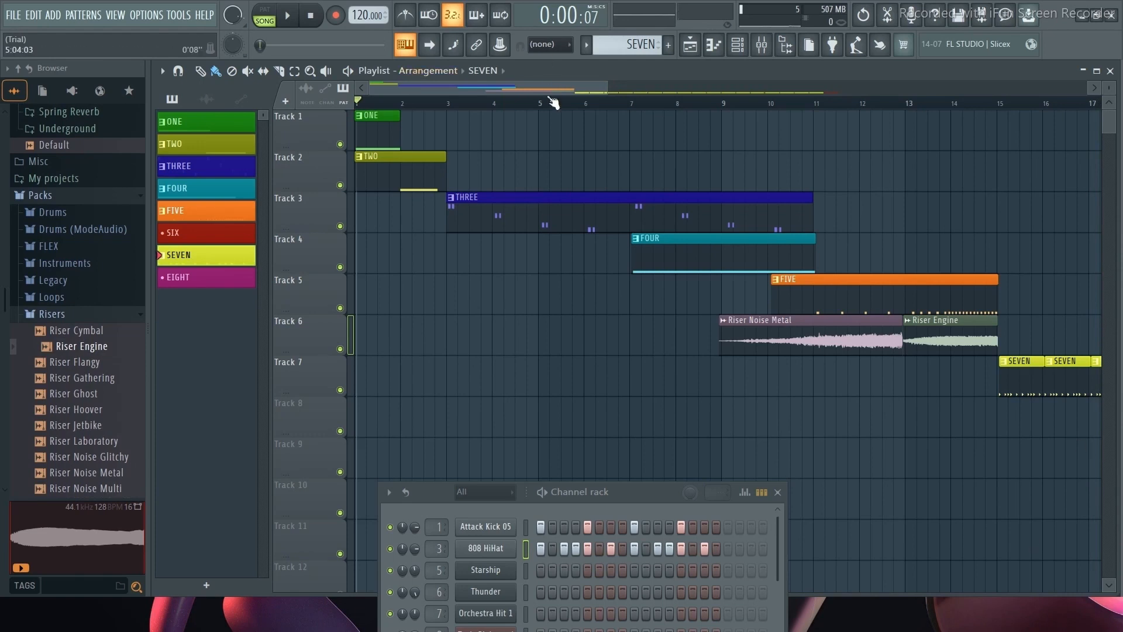
Step: Place the song playhead at bar 17, two bars after the first SEVEN clip starts
drag(538, 89, 658, 116)
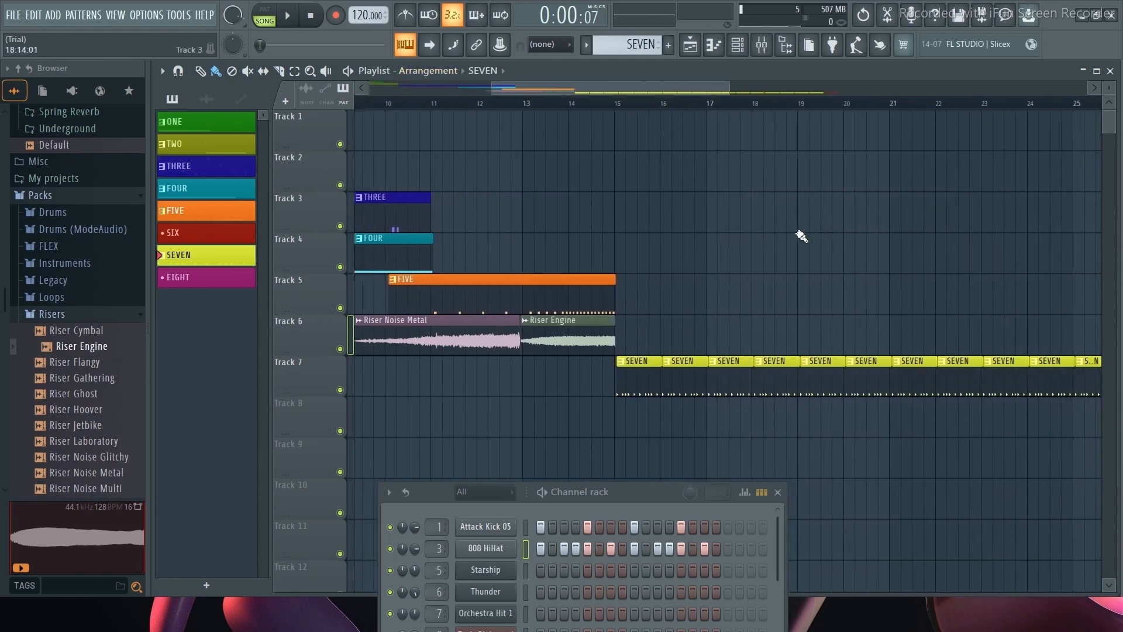
click(706, 105)
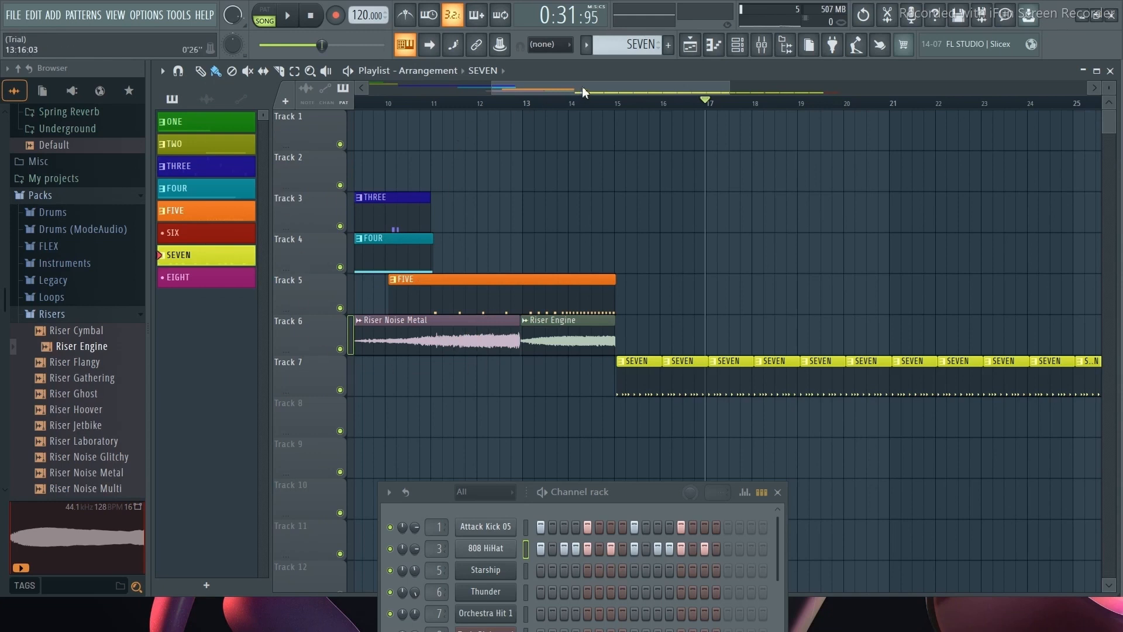
drag(626, 91, 412, 103)
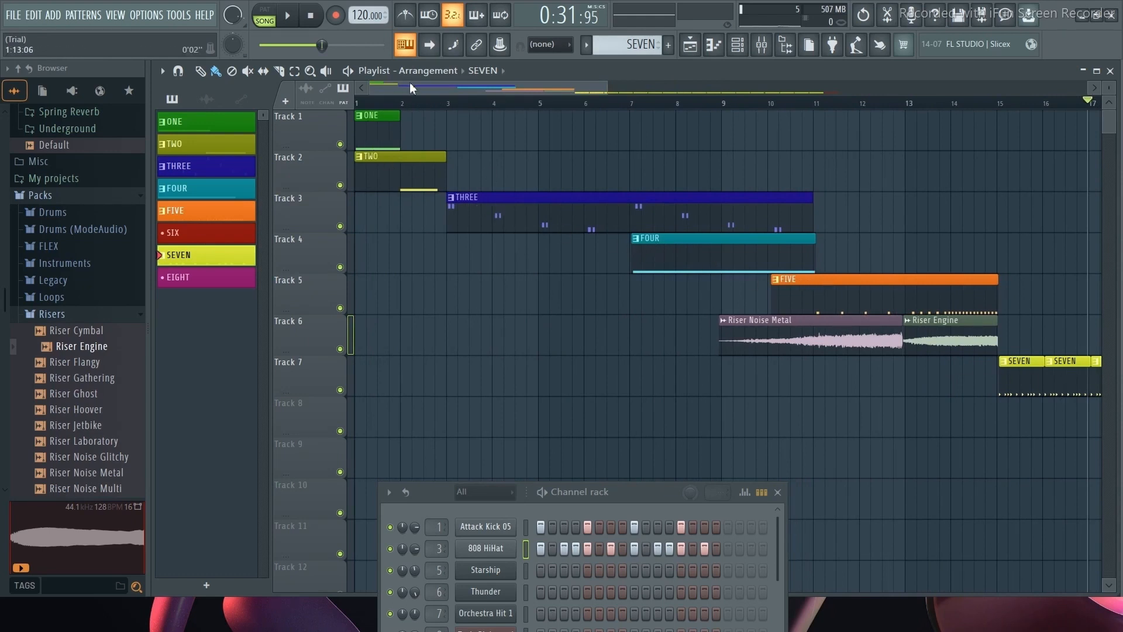
drag(409, 88, 560, 84)
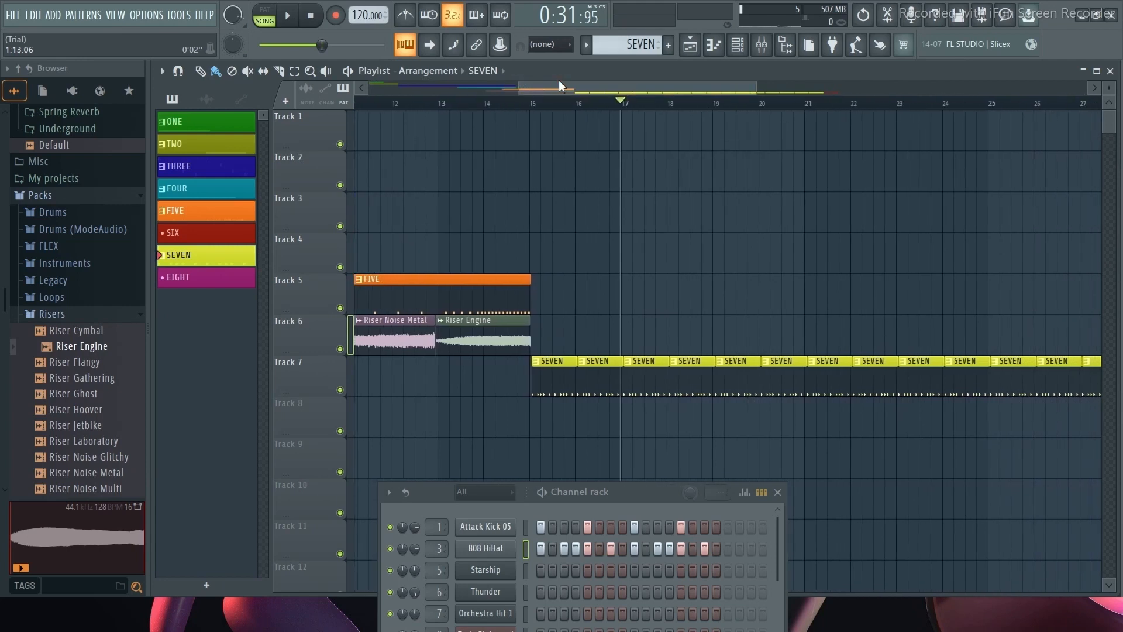
Step: Select pattern EIGHT and the Strings 1 channel in an enlarged channel rack, and move the rack below Track 8
click(186, 277)
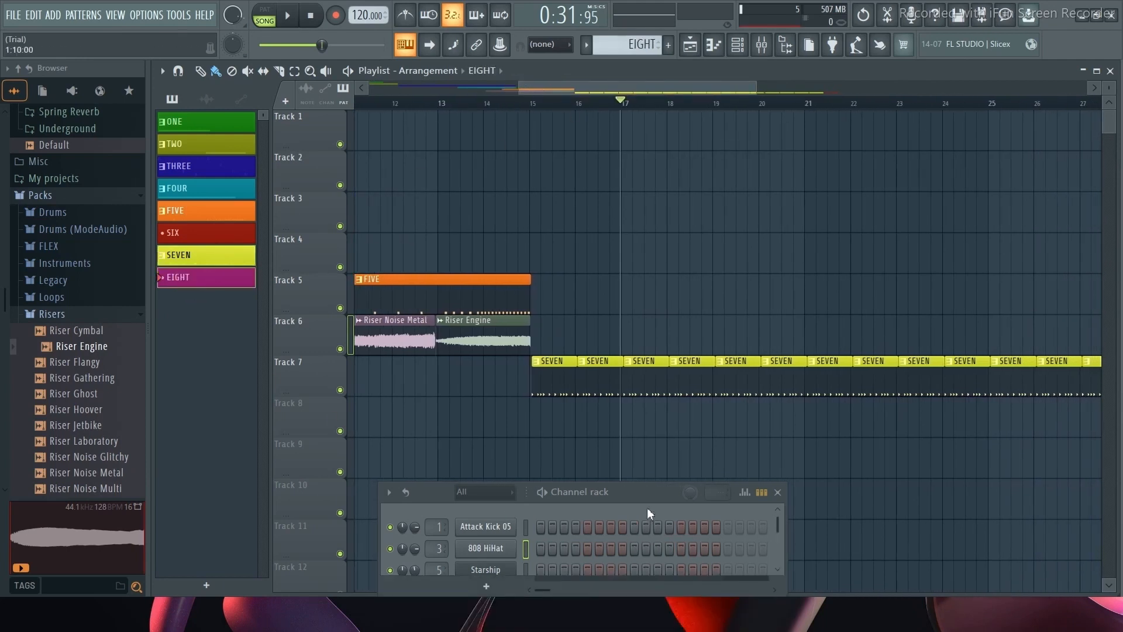
drag(630, 493, 651, 392)
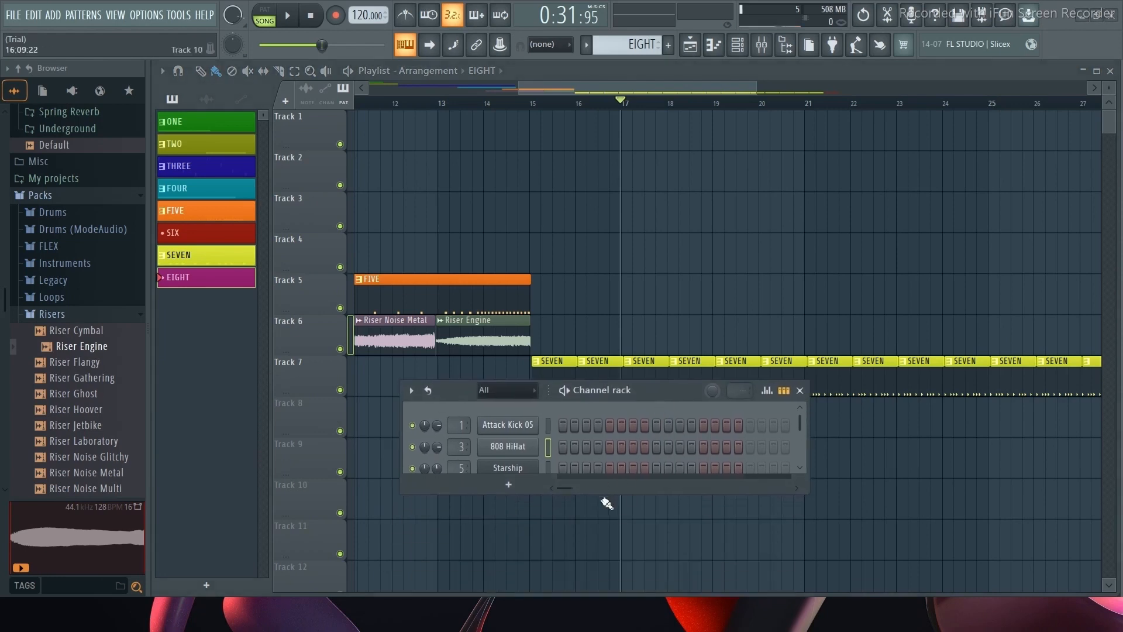
drag(598, 496, 597, 625)
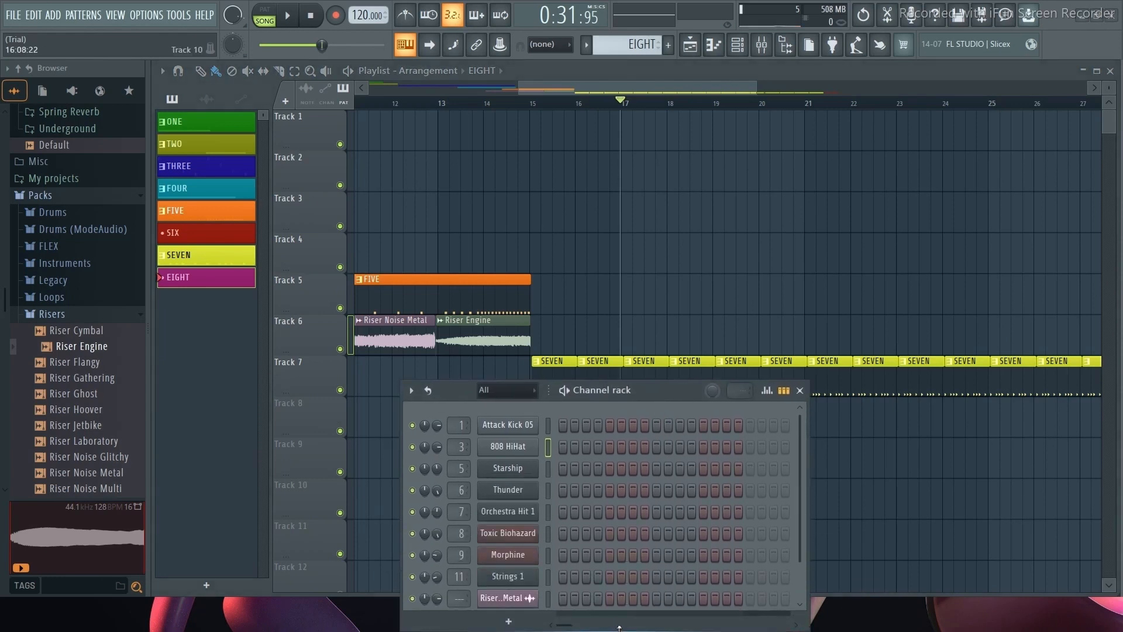
click(548, 577)
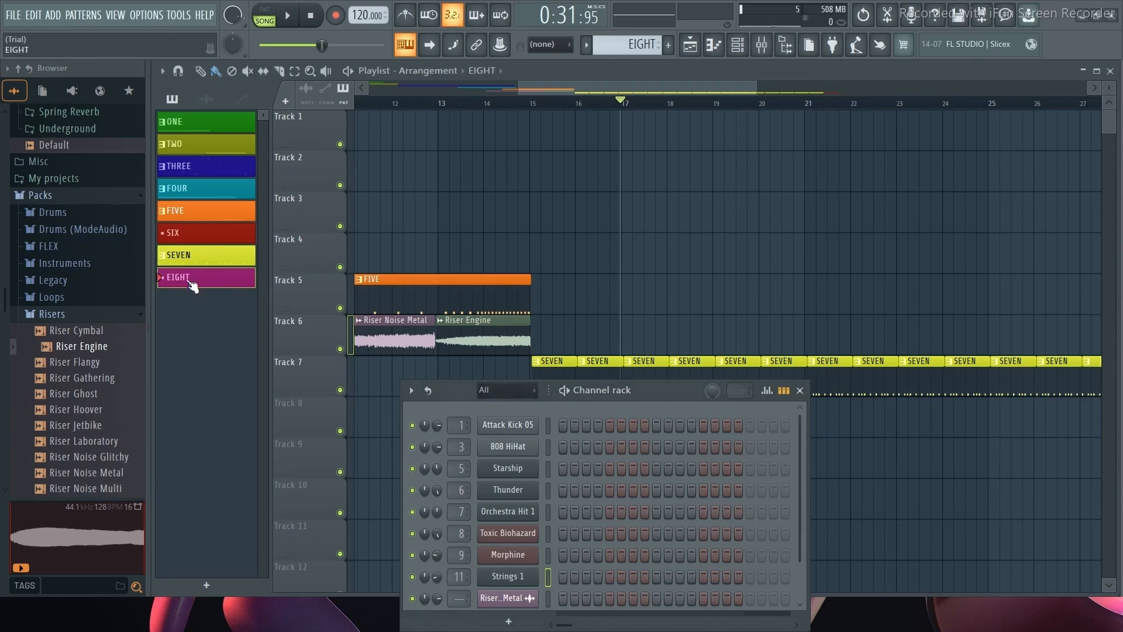
drag(665, 387, 788, 547)
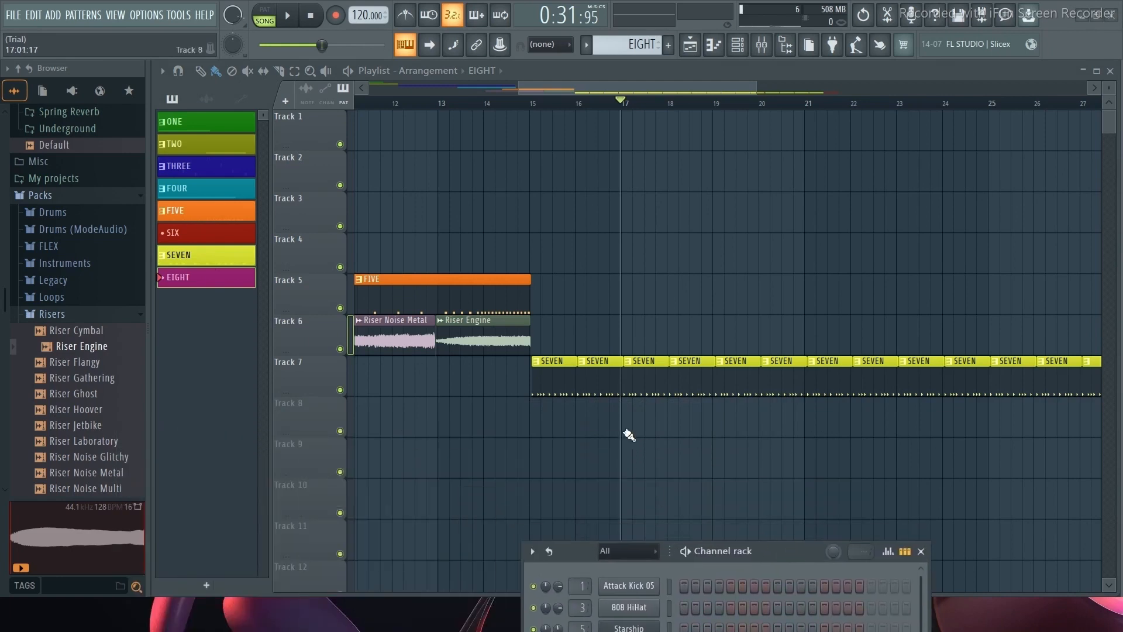
Step: Record a Strings 1 chord progression into pattern EIGHT from bar 17 using the Everything recording option, and stop recording
click(338, 17)
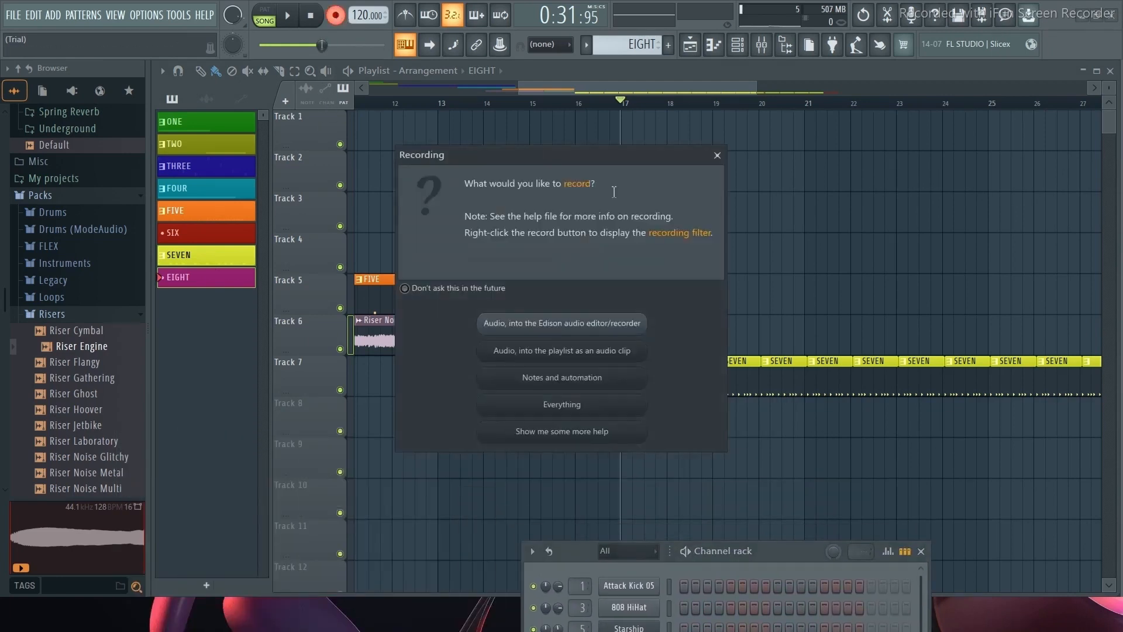
click(570, 405)
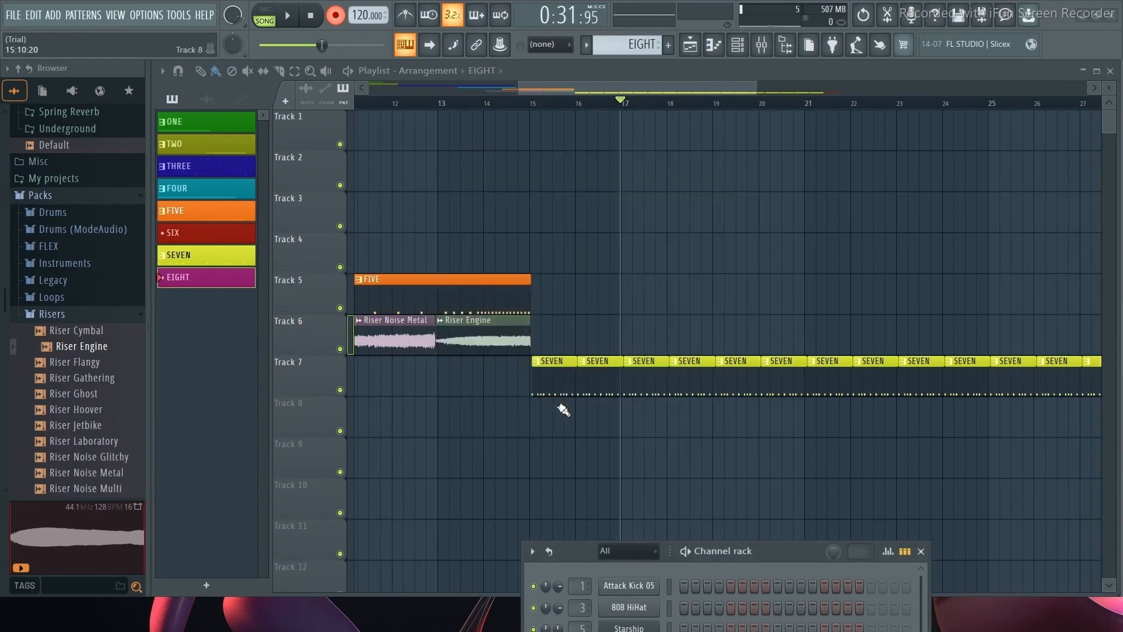
key(space)
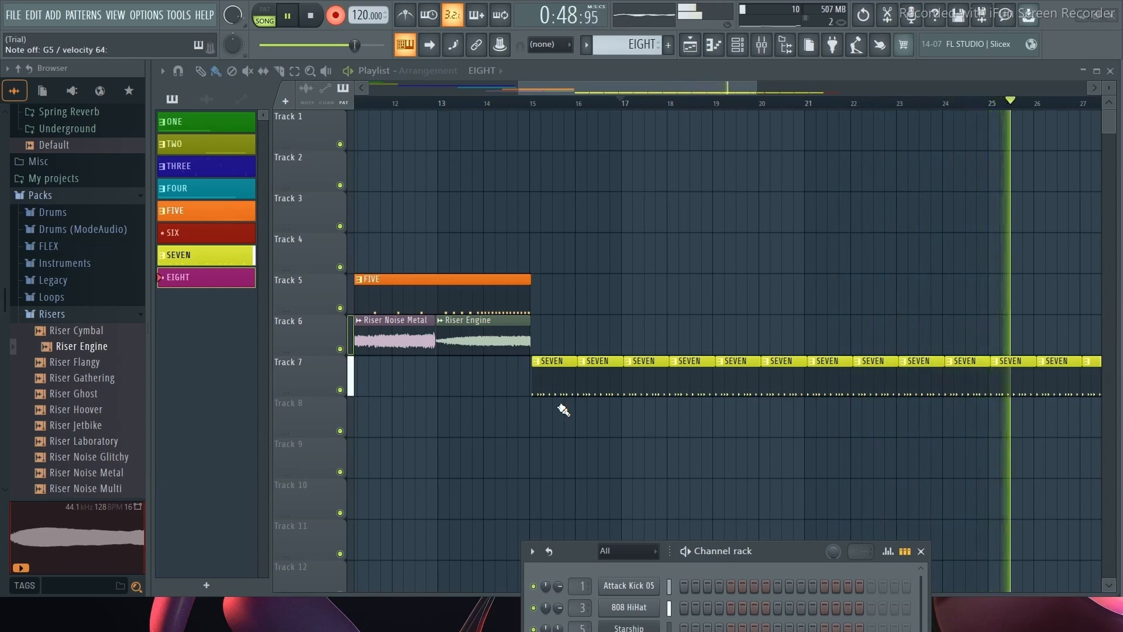
key(space)
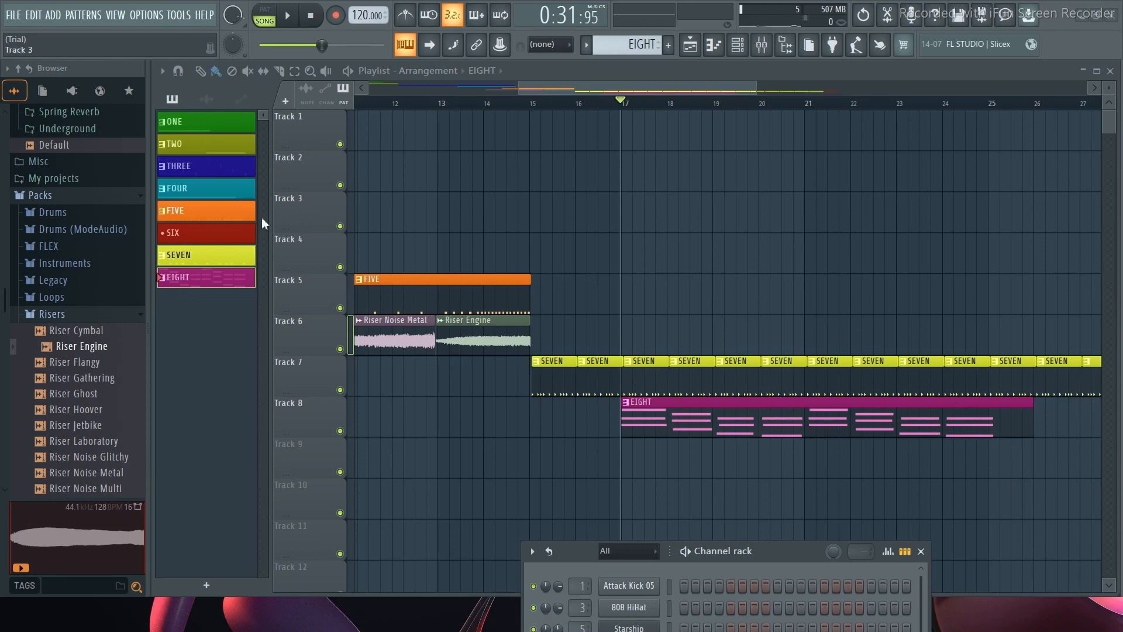
Step: Slice the recorded EIGHT clip on Track 8 at bar 25 and remove its empty tail
click(280, 71)
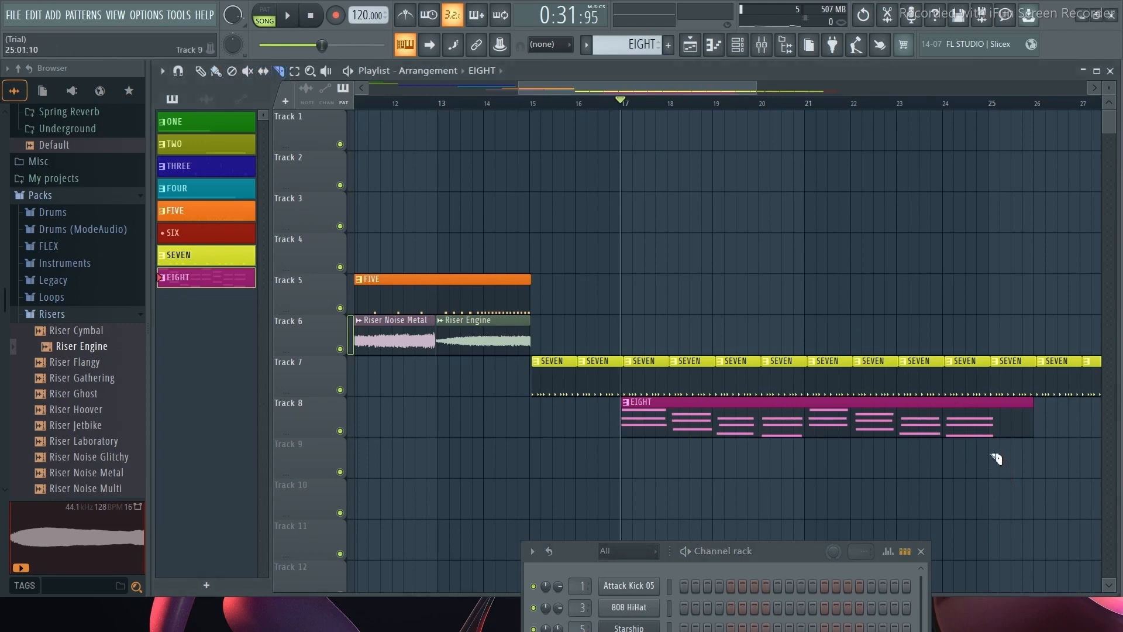
mouse_move(990, 452)
mouse_down()
mouse_move(988, 345)
mouse_move(991, 397)
mouse_up()
drag(990, 398, 991, 399)
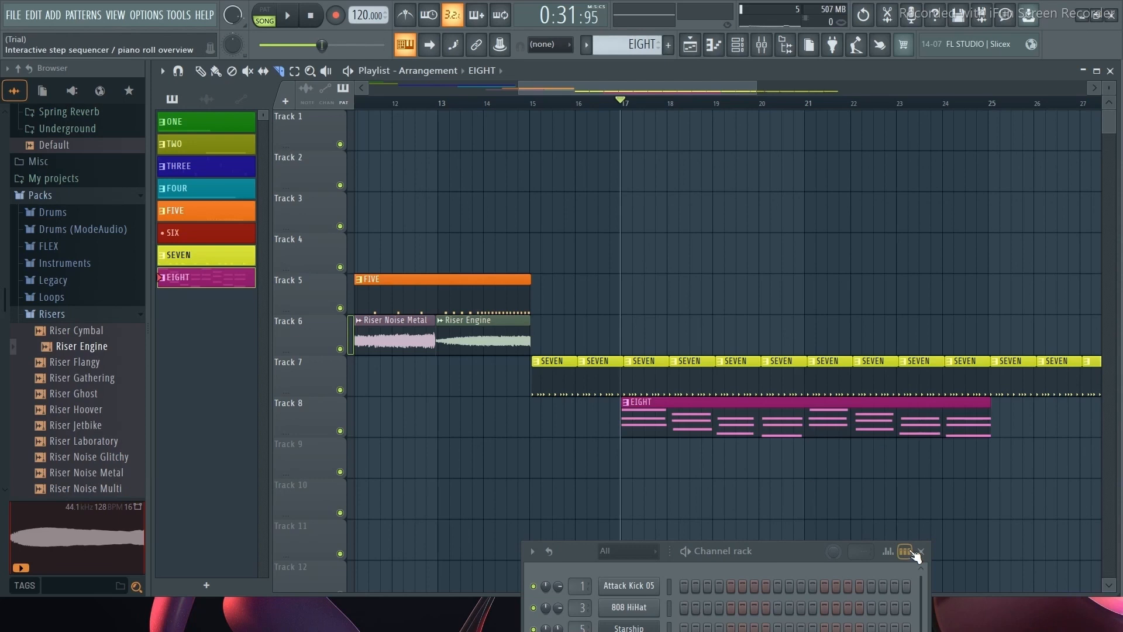
Step: Place a second EIGHT clip on Track 8 starting at bar 25, directly after the first
click(201, 73)
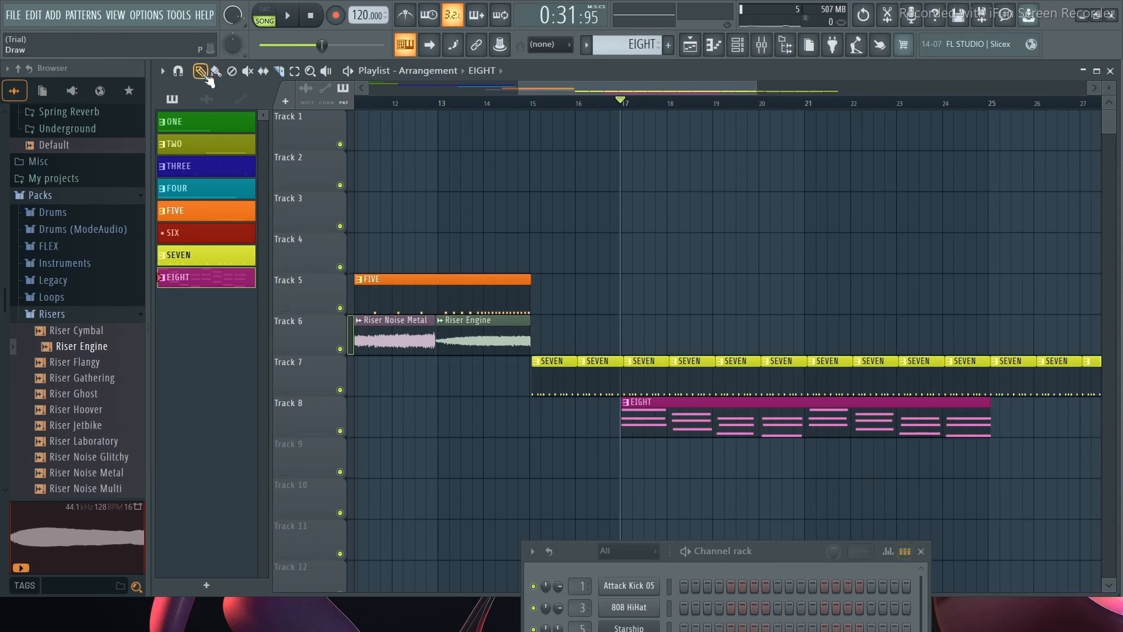
click(998, 428)
drag(1031, 417, 1030, 426)
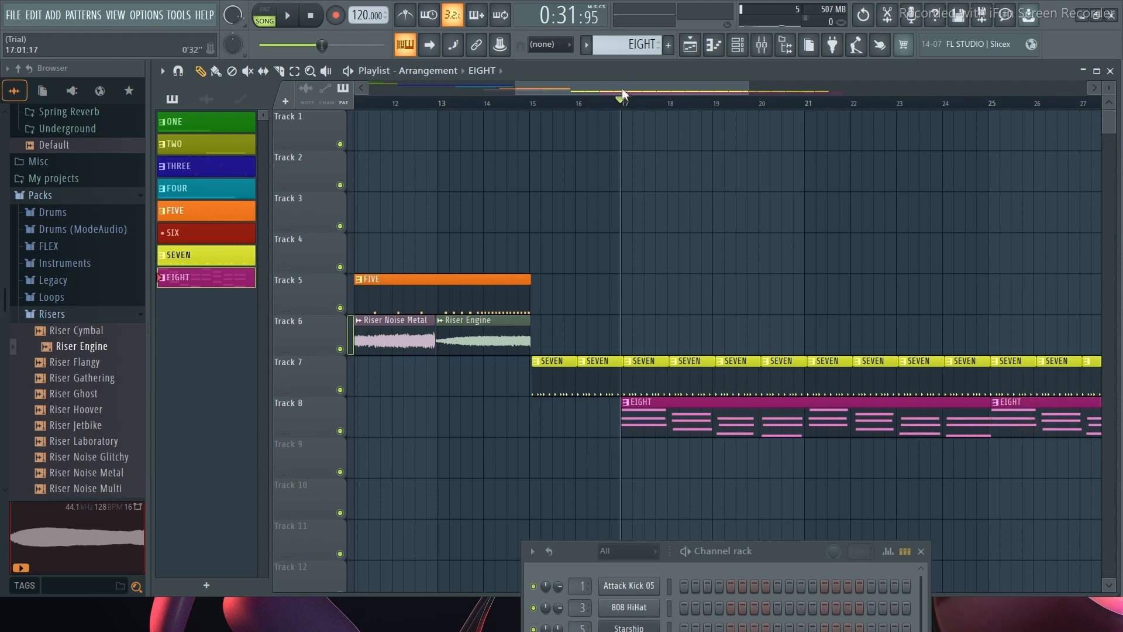
Step: Slice the second EIGHT clip at bar 33, where the SEVEN clips end, and delete the leftover piece
drag(626, 89, 747, 104)
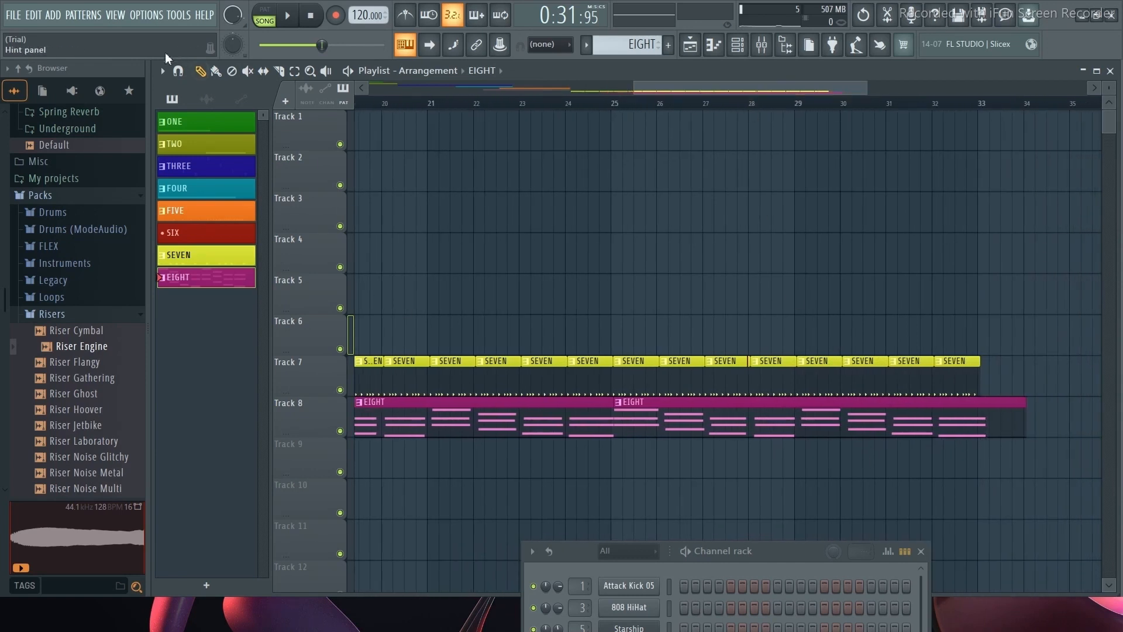
click(282, 75)
drag(985, 462, 987, 380)
click(200, 72)
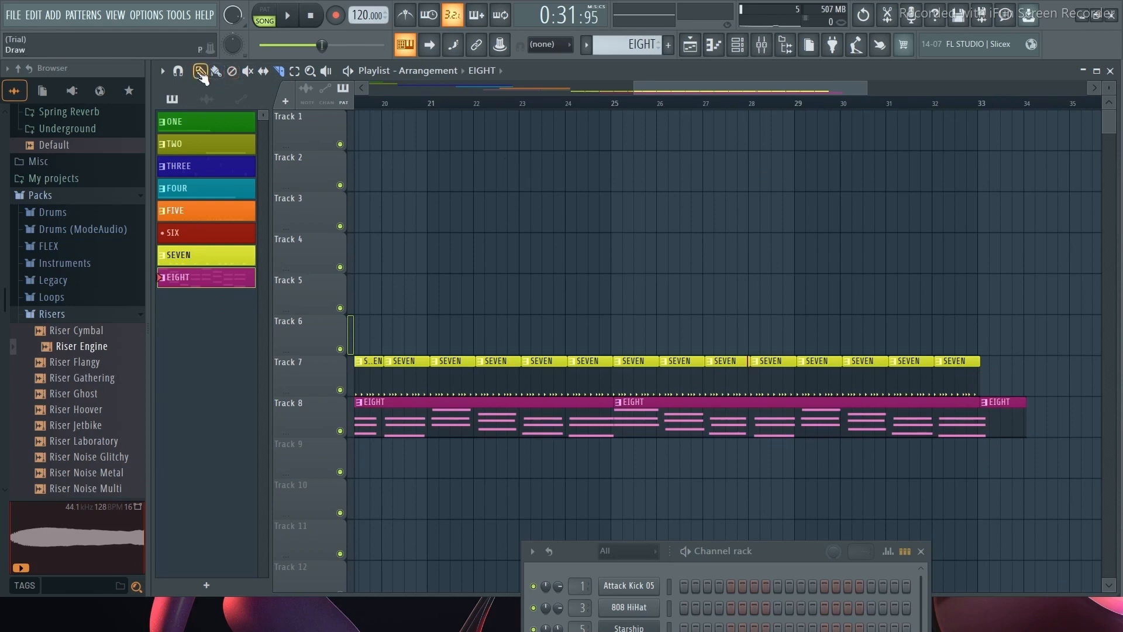
right_click(1011, 426)
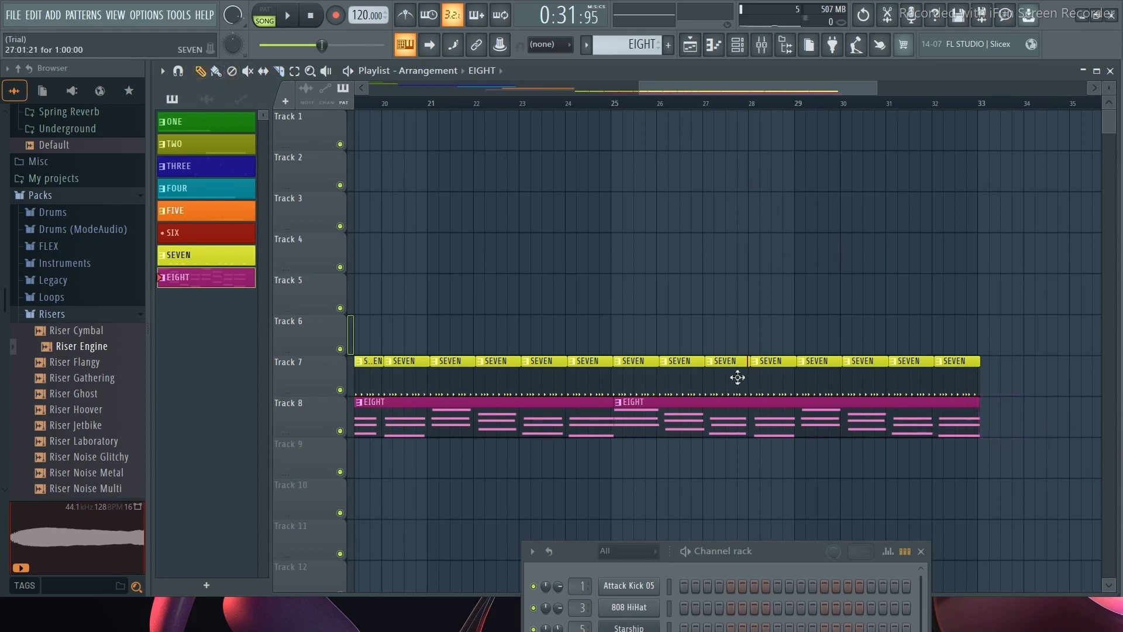
Step: Place the song playhead at bar 25, where the second EIGHT clip starts
click(611, 110)
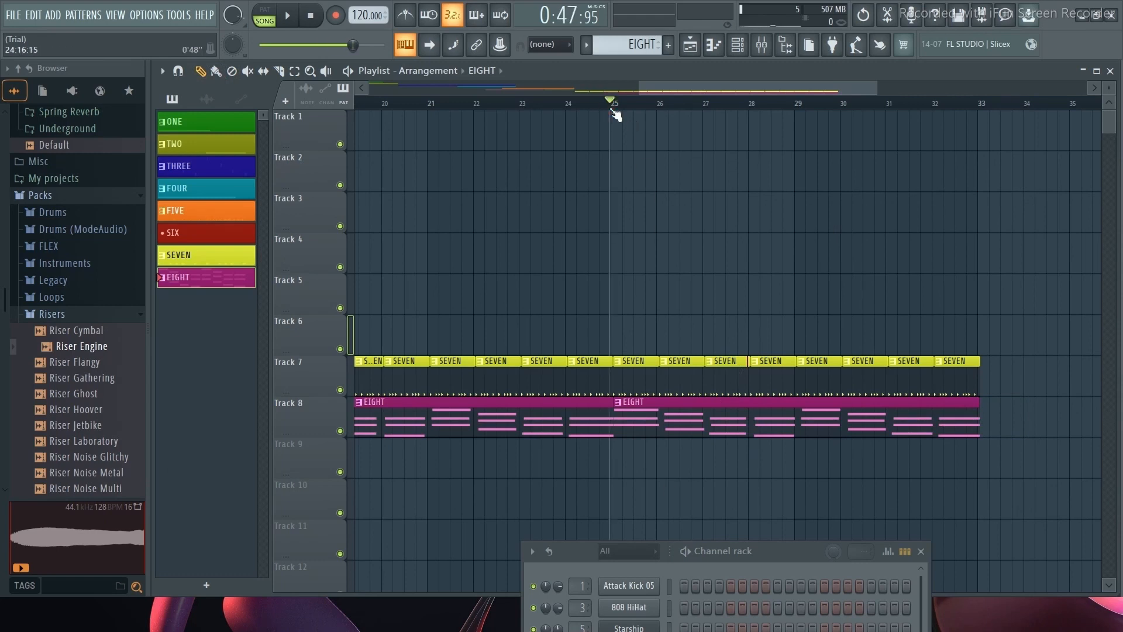
mouse_move(612, 104)
mouse_down()
mouse_move(640, 104)
mouse_move(617, 114)
mouse_up()
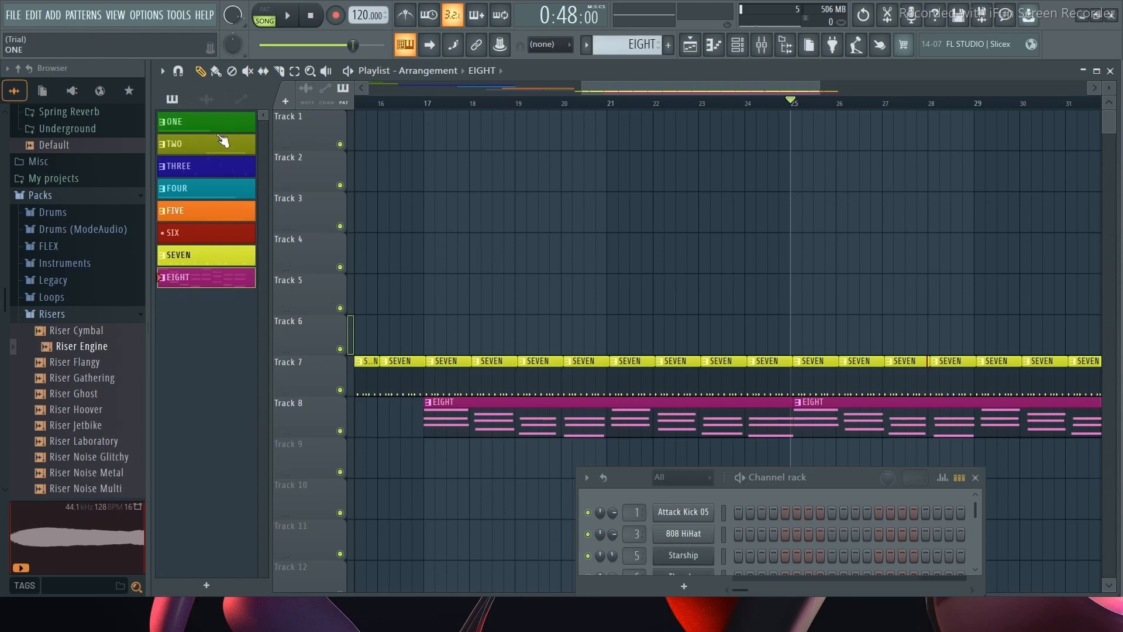
drag(682, 92, 351, 89)
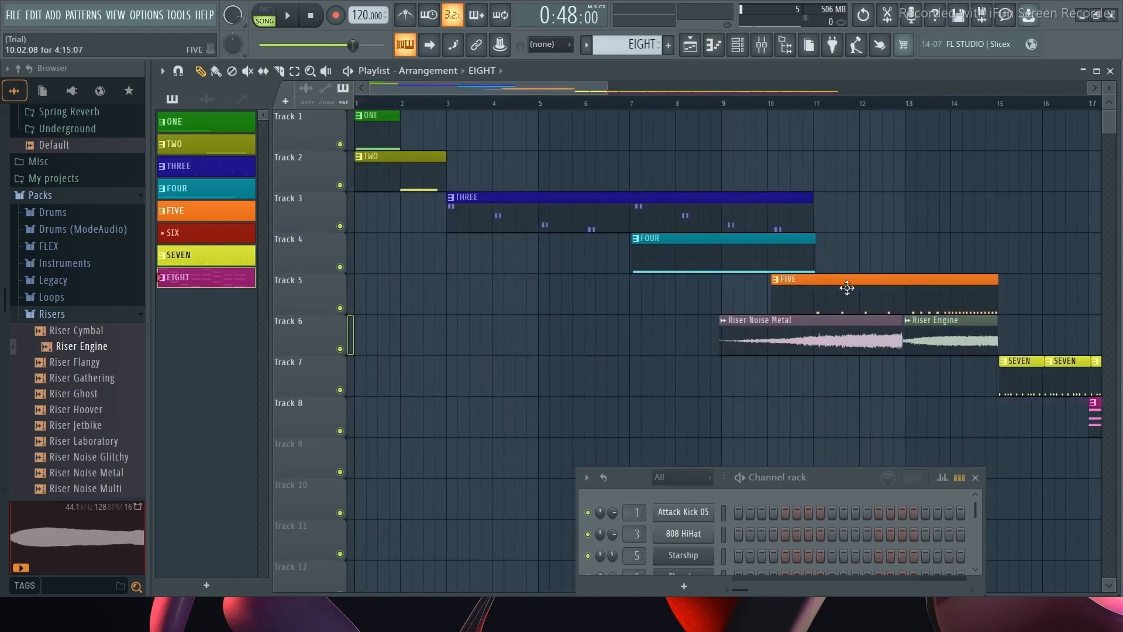
Step: Create a new pattern named MORFINE and give it a bright sea-green colour
drag(509, 91, 648, 109)
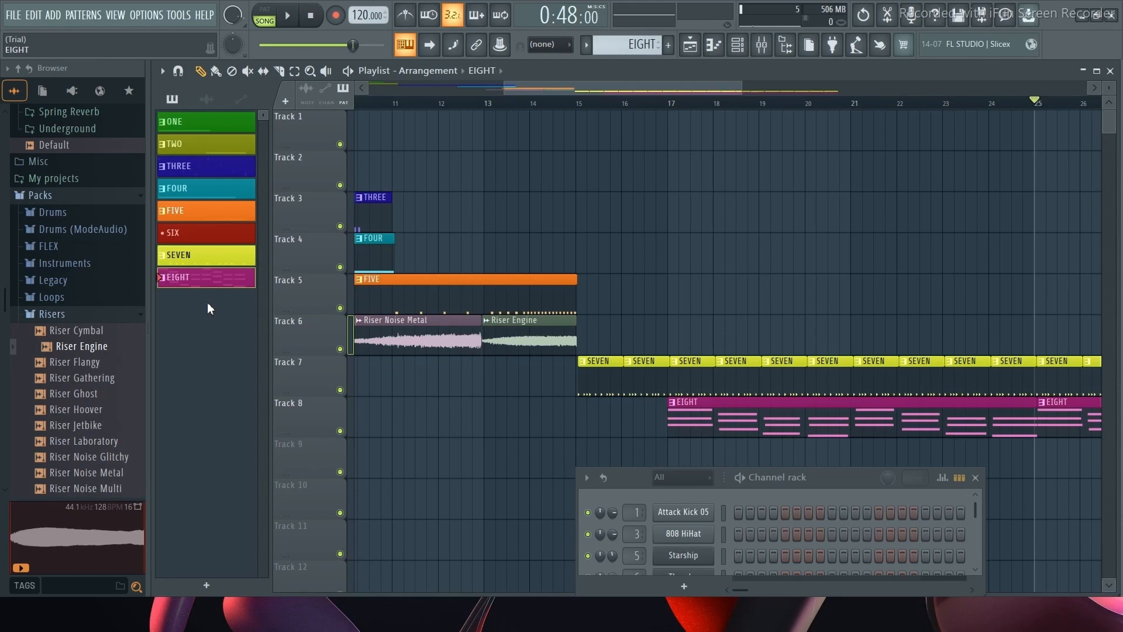
click(670, 46)
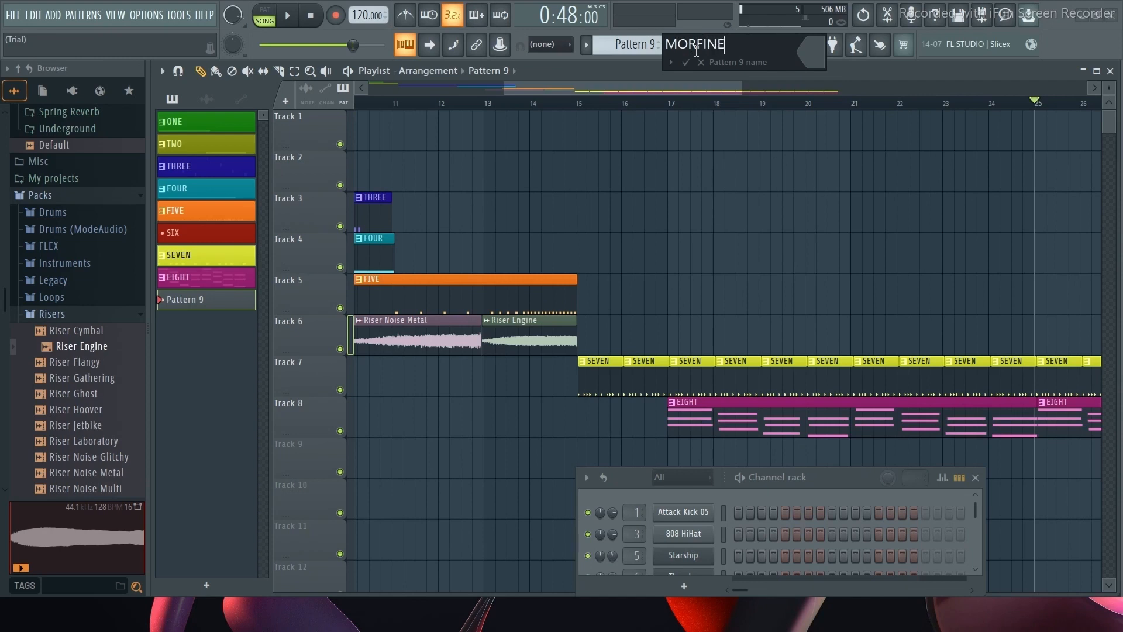
click(812, 53)
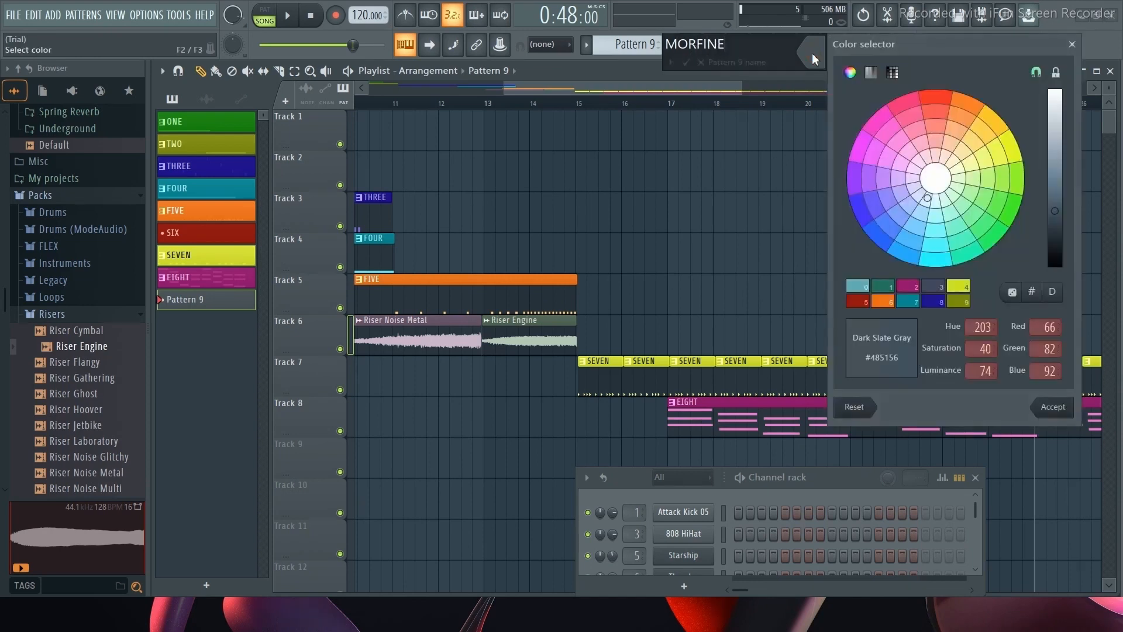
click(970, 253)
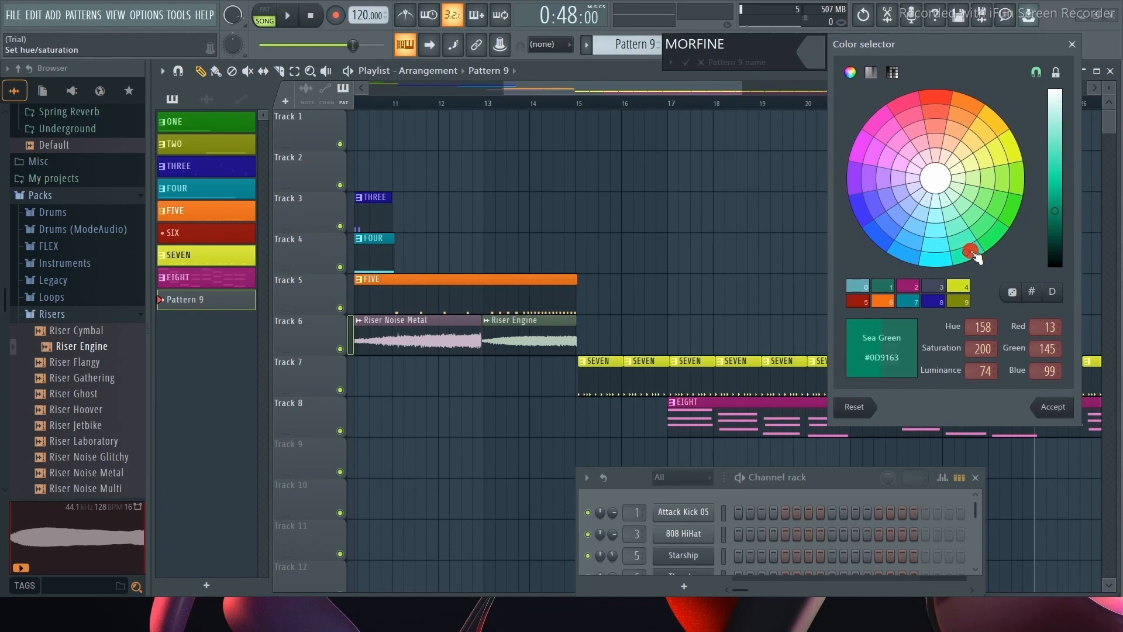
click(1063, 184)
click(1053, 406)
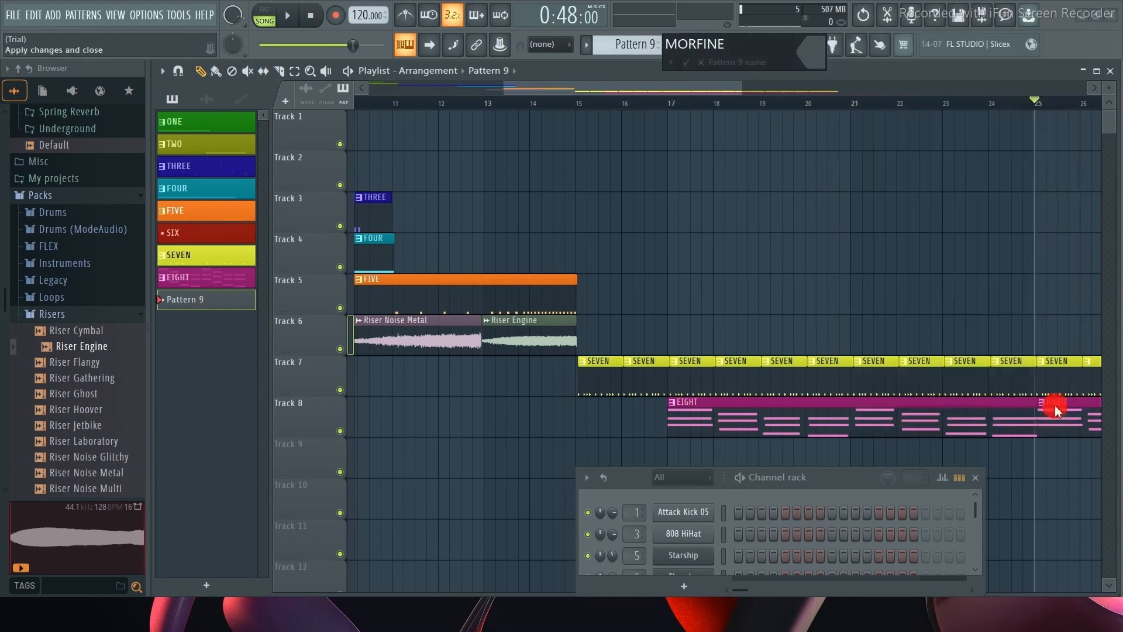
click(684, 63)
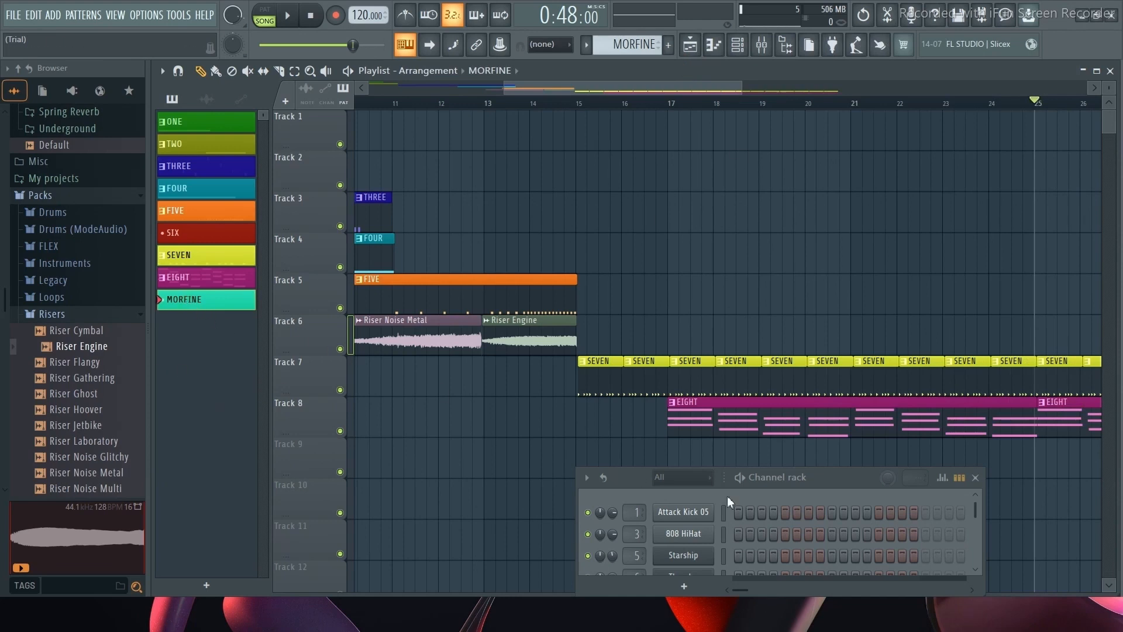
Step: Move and enlarge the Channel rack to fit all channels from Attack Kick 05 to Riser Engine, and close it
drag(824, 480, 809, 278)
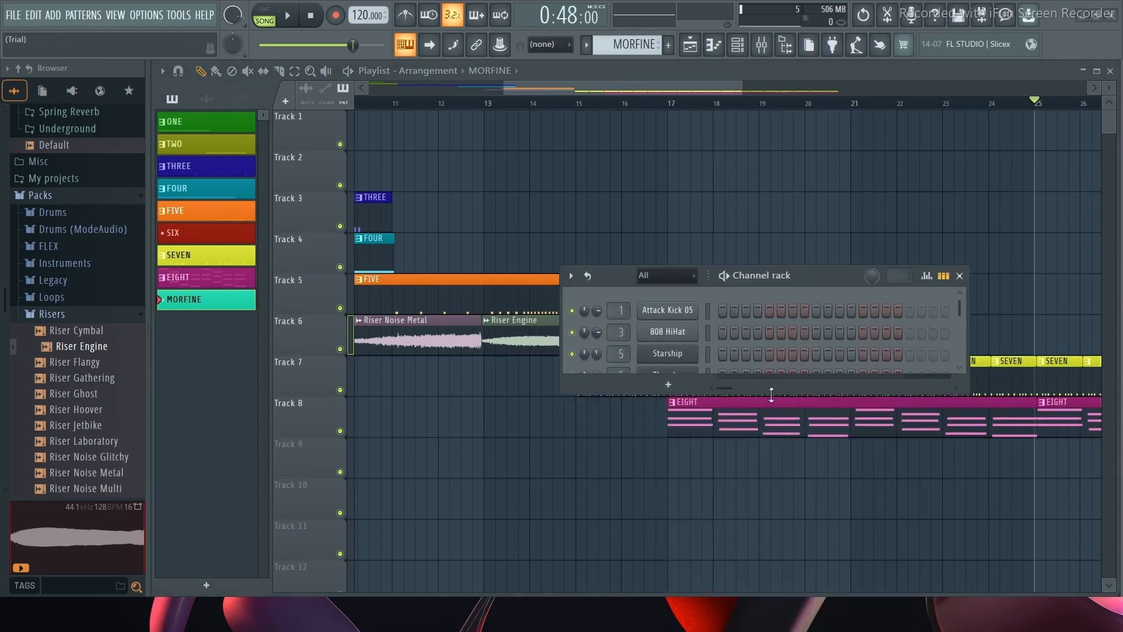
drag(770, 395, 771, 551)
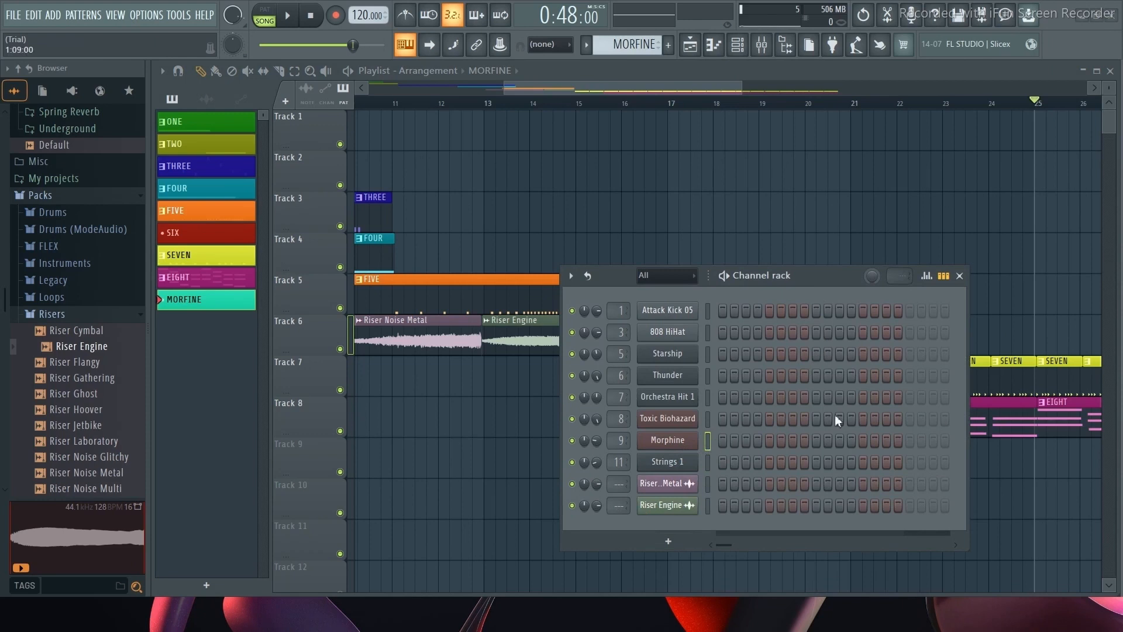
click(960, 276)
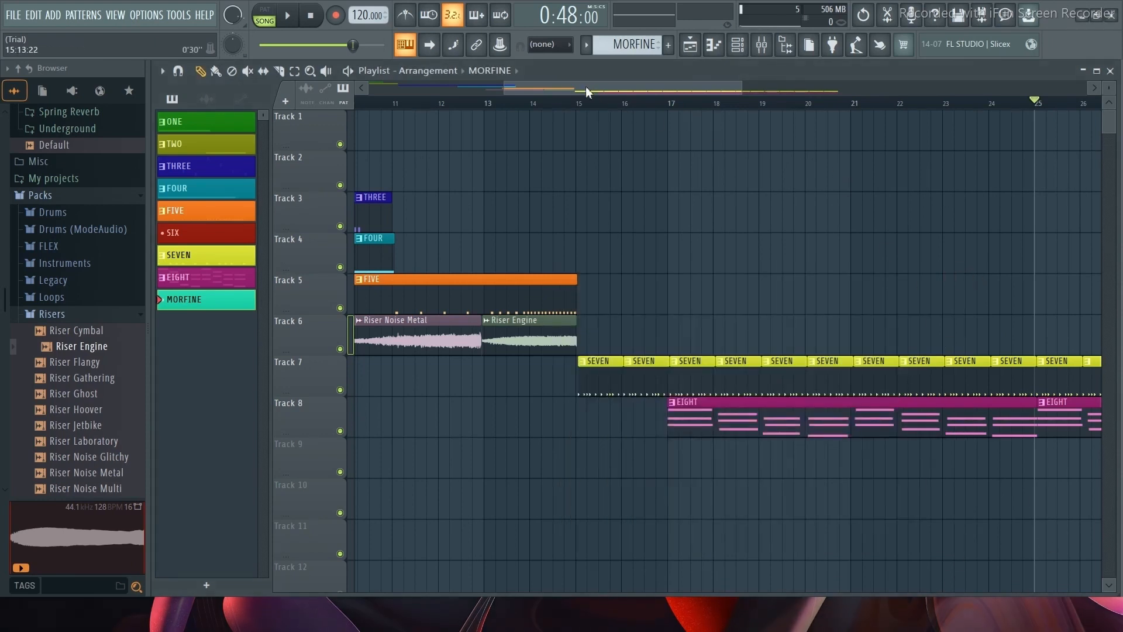
Step: Record a Morphine melody into the MORFINE pattern from bar 25 to about bar 33, with everything chosen as the recording type
drag(587, 88, 812, 94)
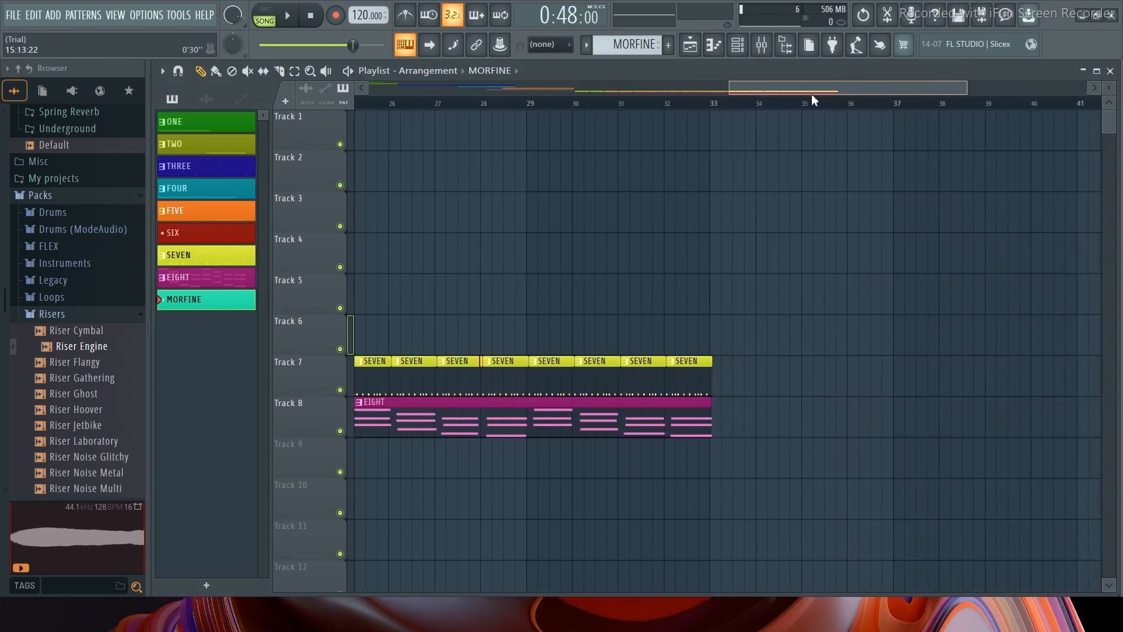
click(337, 16)
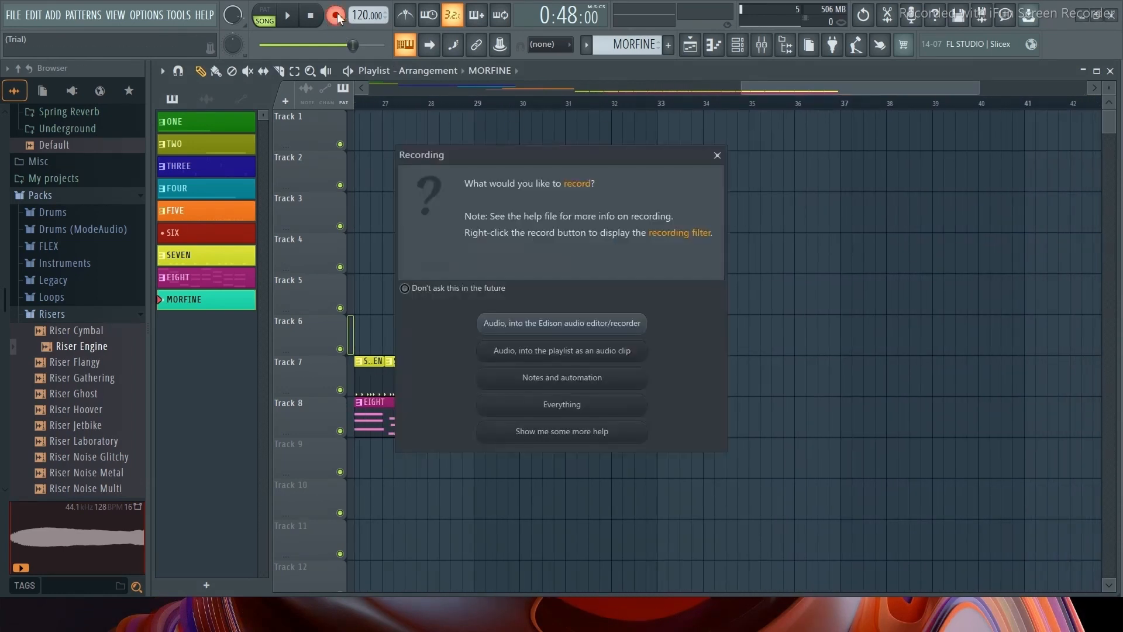
click(562, 404)
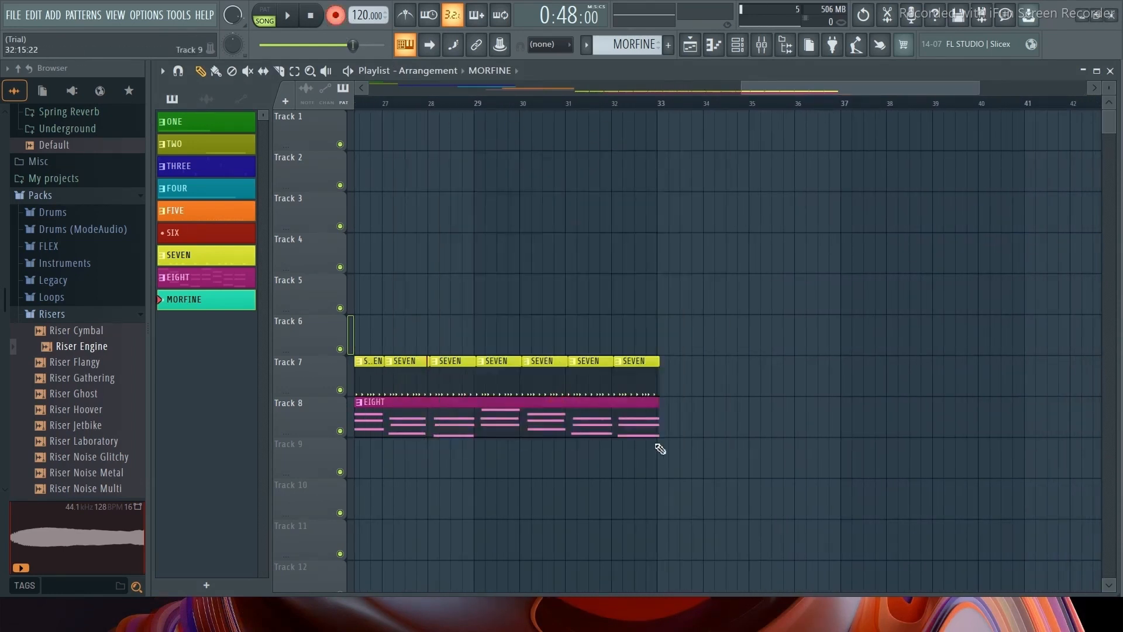
drag(788, 90, 723, 89)
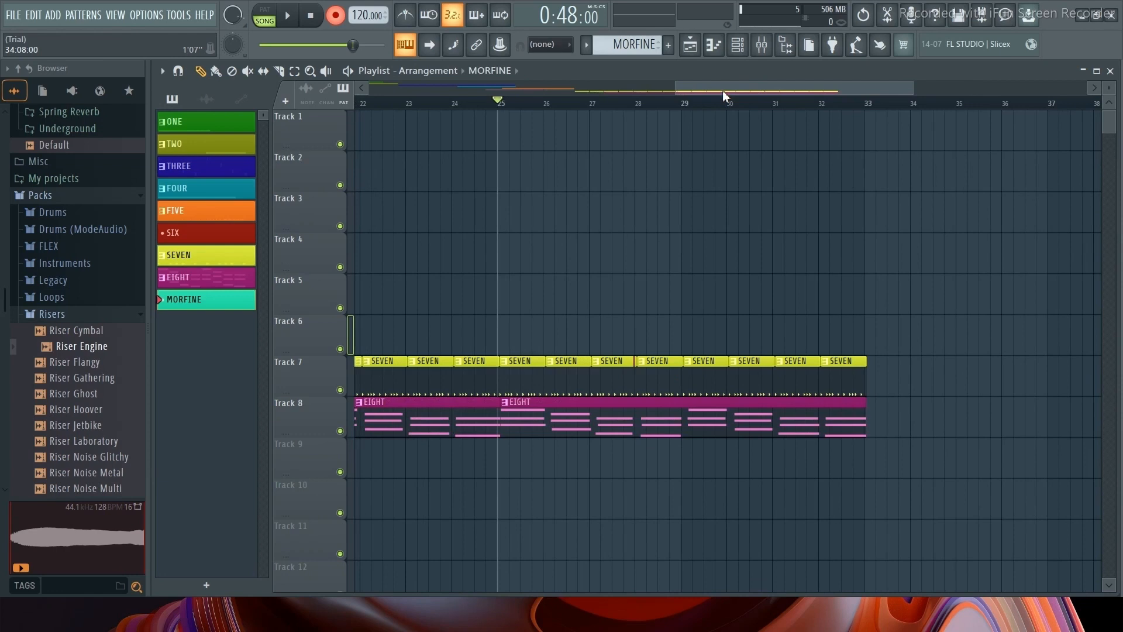
key(space)
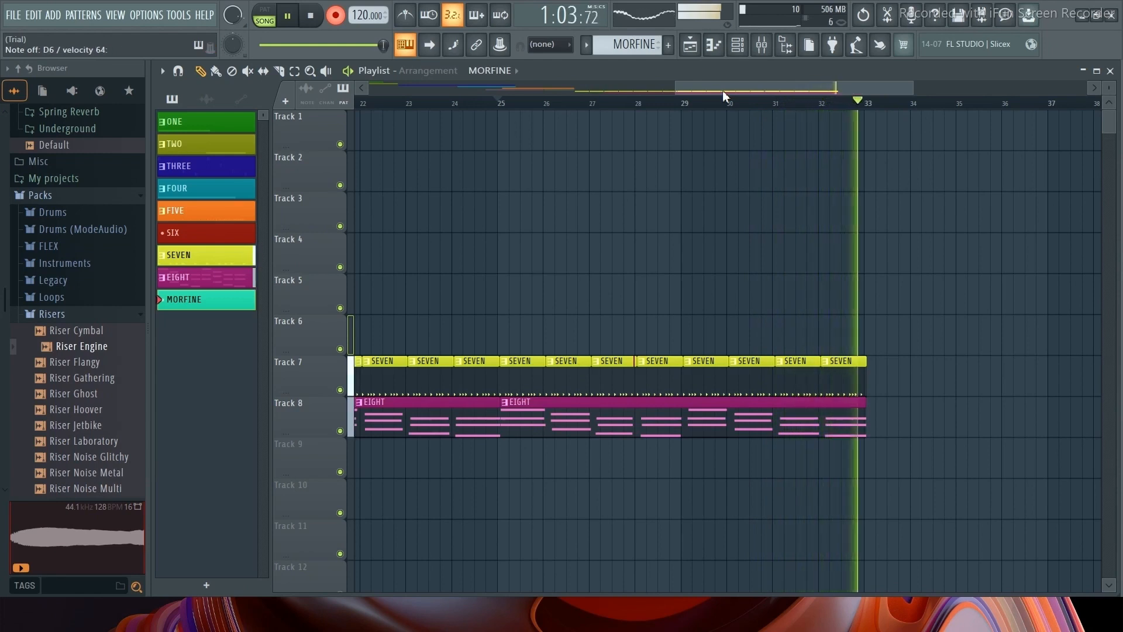
key(space)
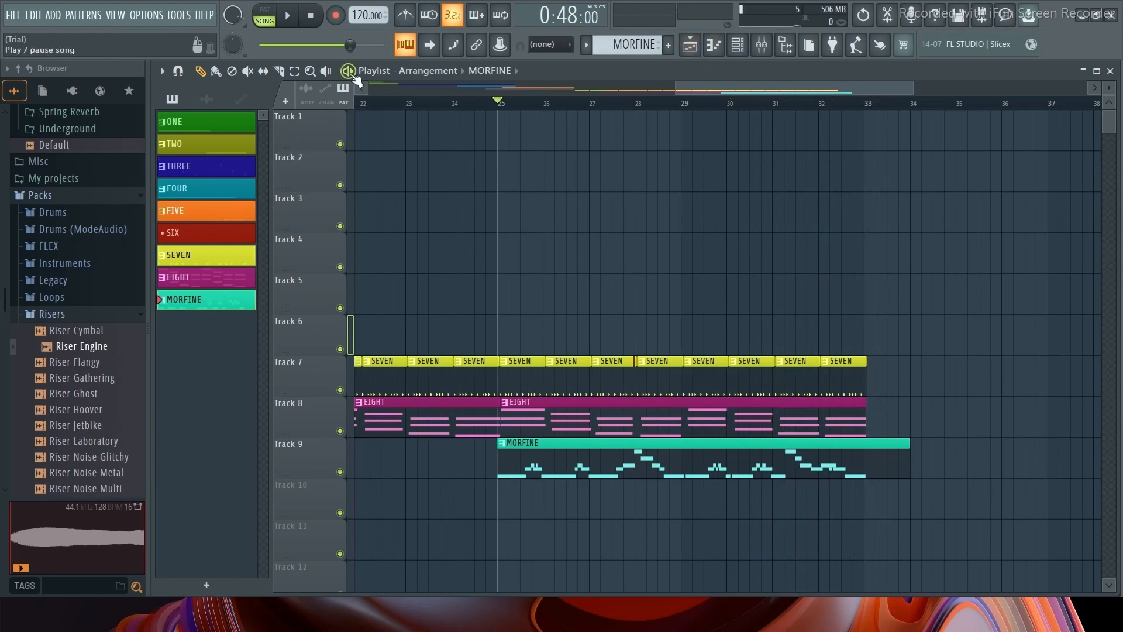
Step: Slice the MORFINE clip on Track 9 at bar 33 and remove its empty tail
click(279, 71)
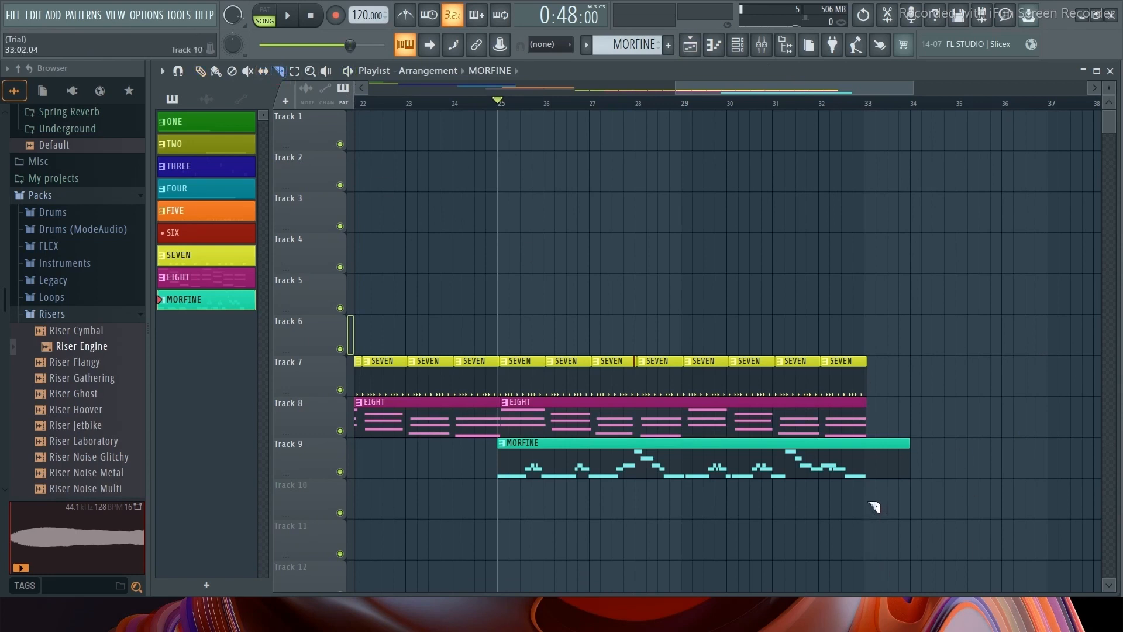
drag(869, 502, 872, 417)
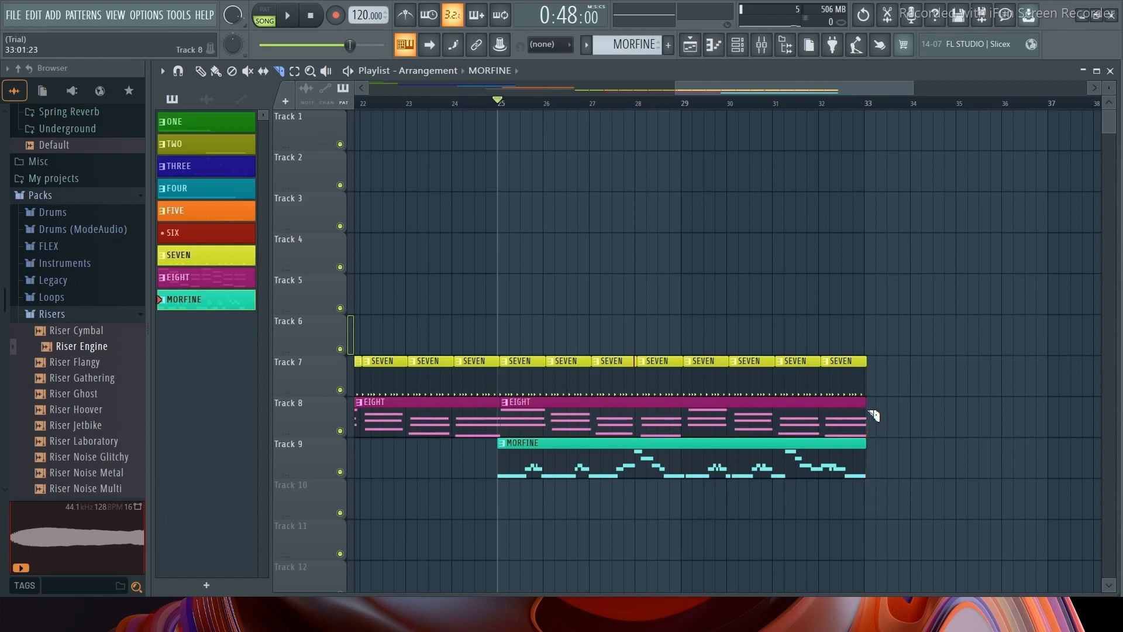
click(205, 74)
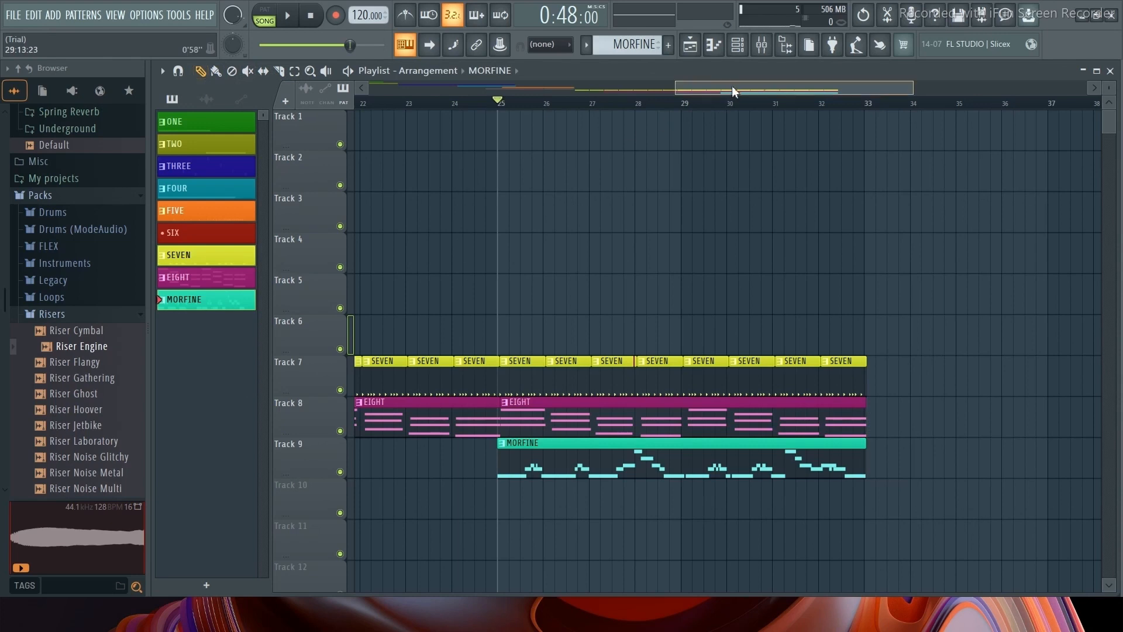
Step: Play the whole arrangement from bar 1 through the MORFINE section with all clips in view
drag(732, 85, 402, 92)
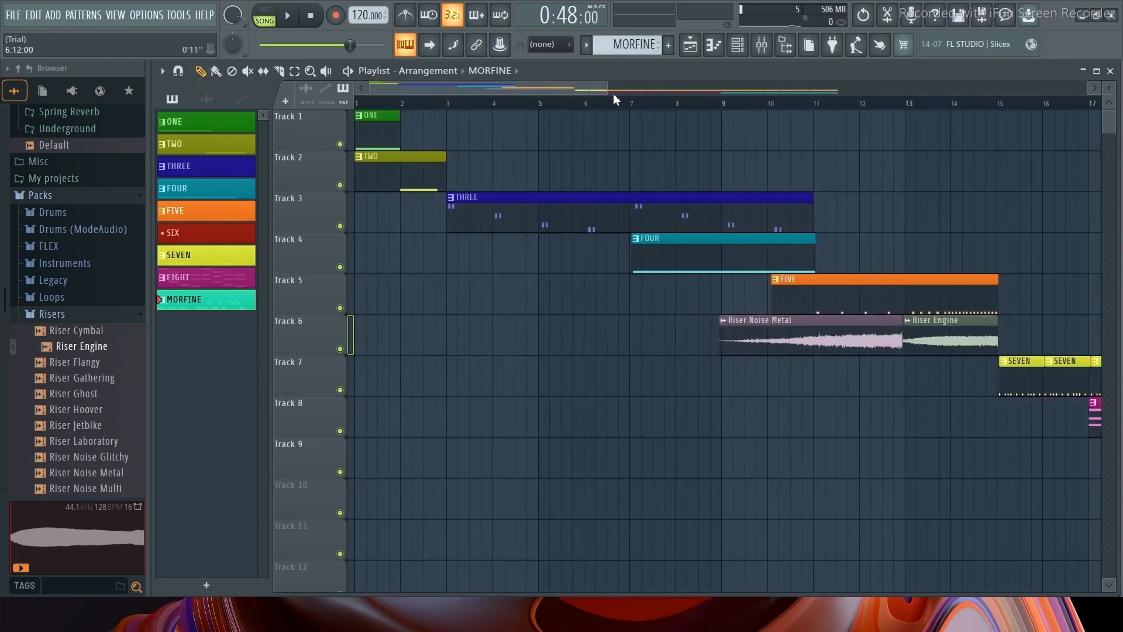
drag(609, 90, 876, 105)
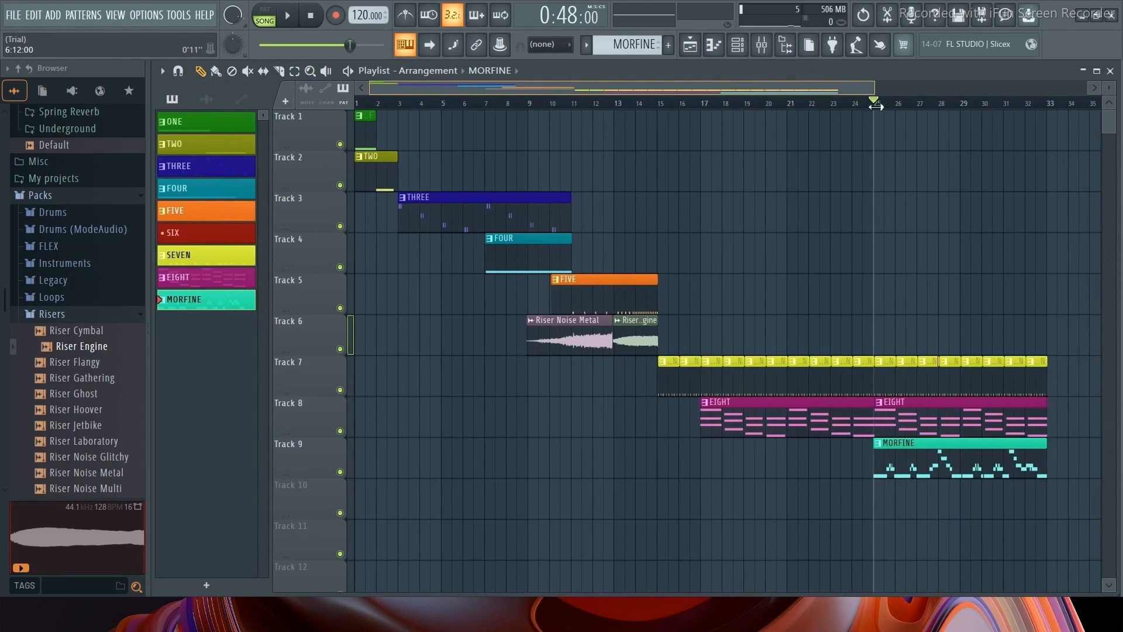
click(355, 104)
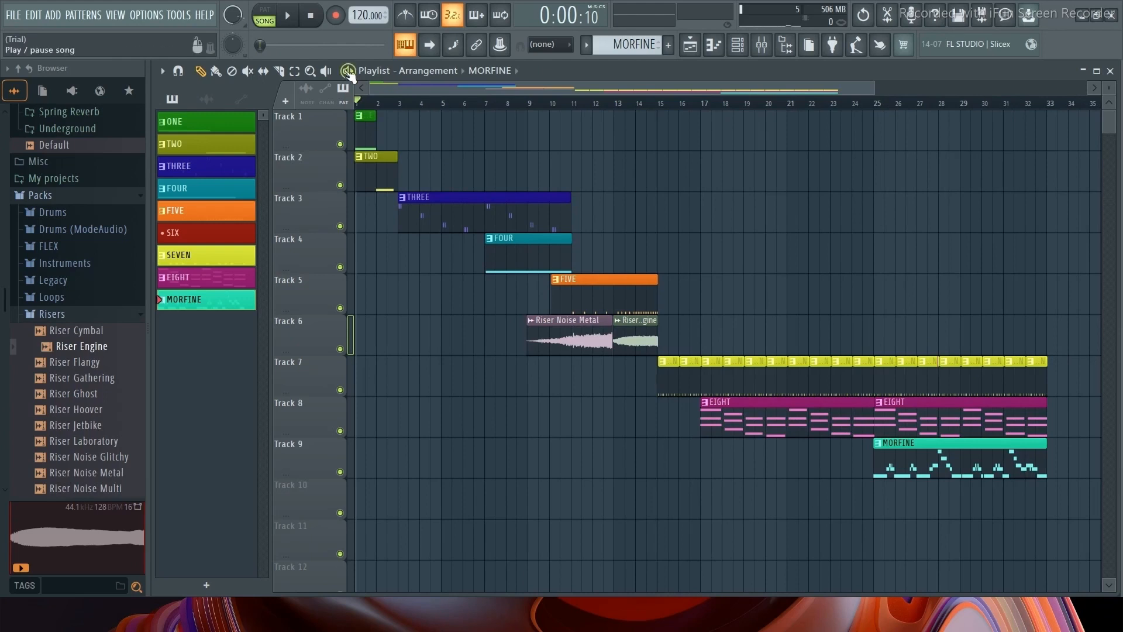
click(349, 71)
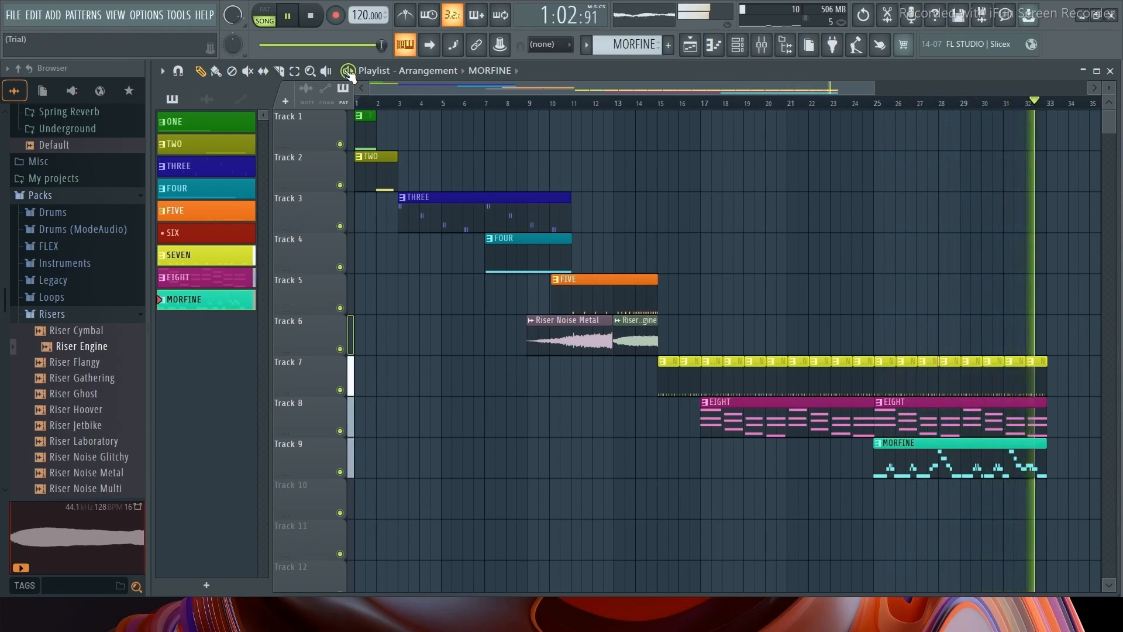
click(348, 72)
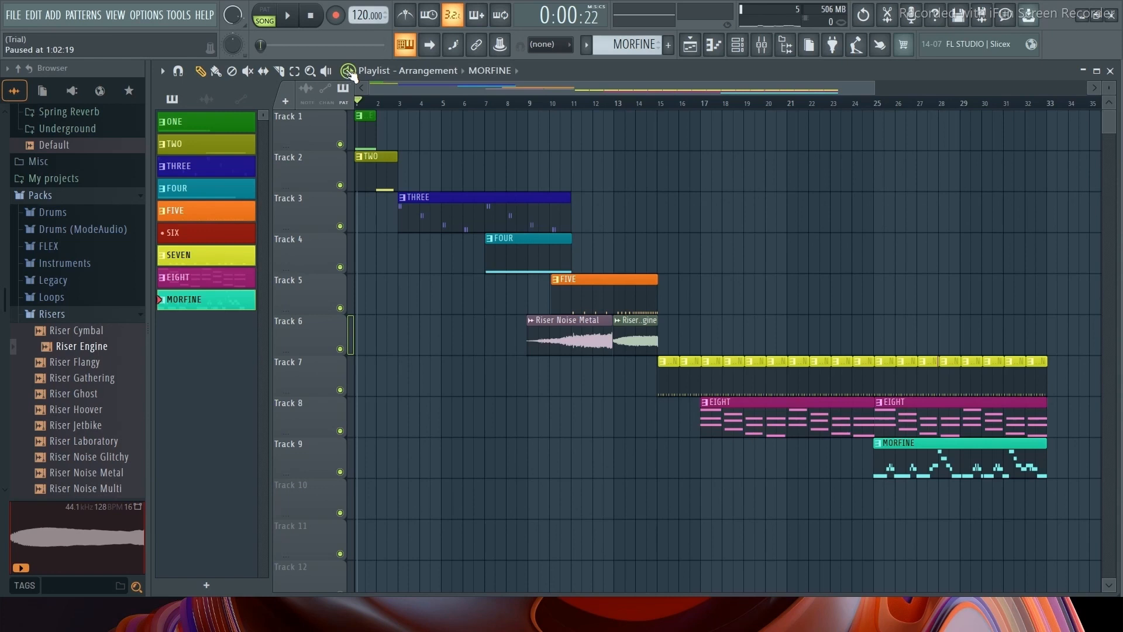
Step: Review the channels in the Channel rack and play the song again from the beginning
click(738, 52)
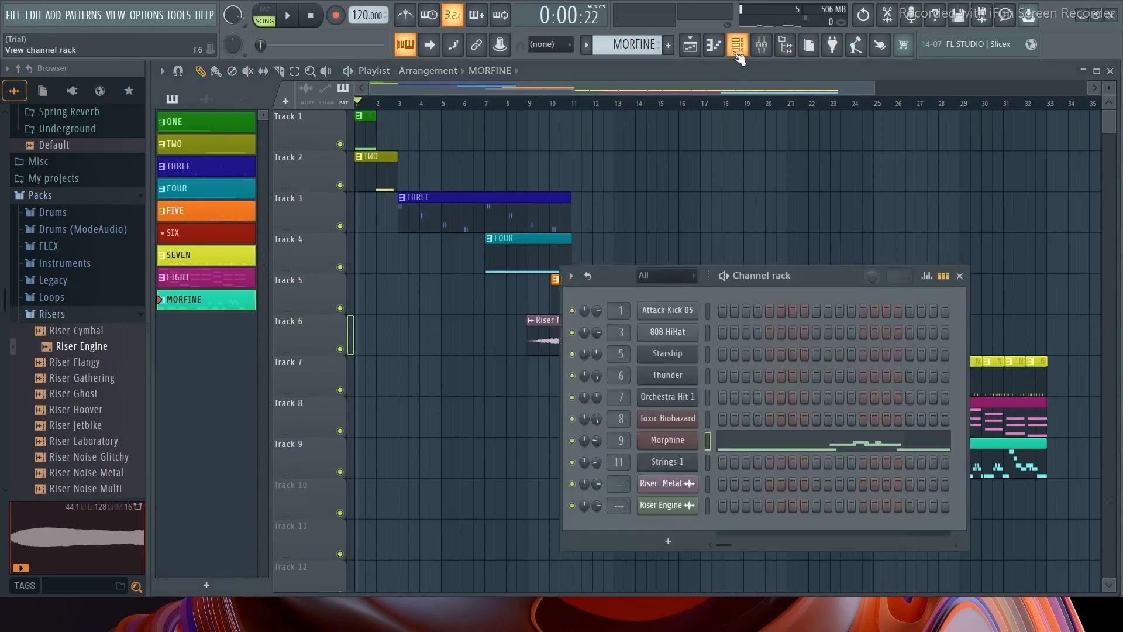
drag(823, 277, 823, 263)
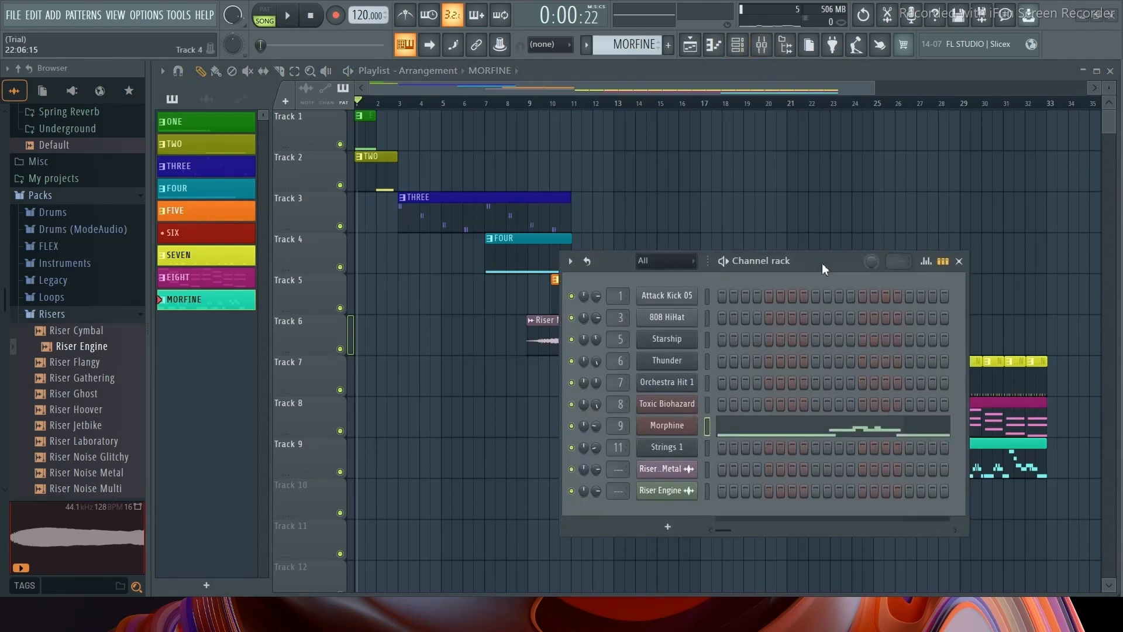
click(959, 261)
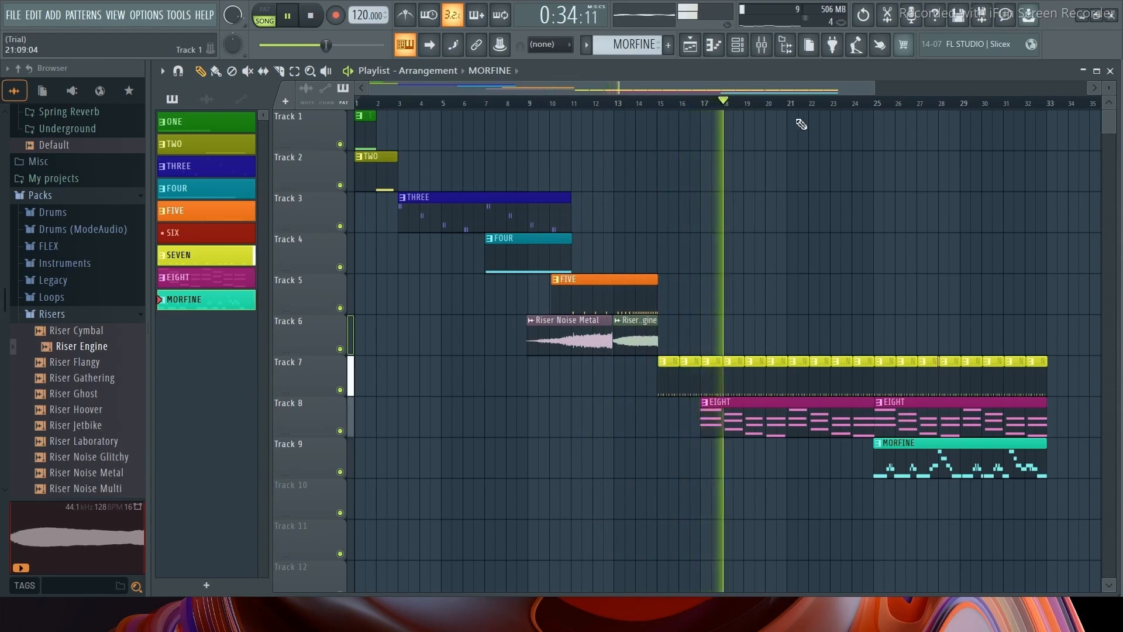
click(741, 51)
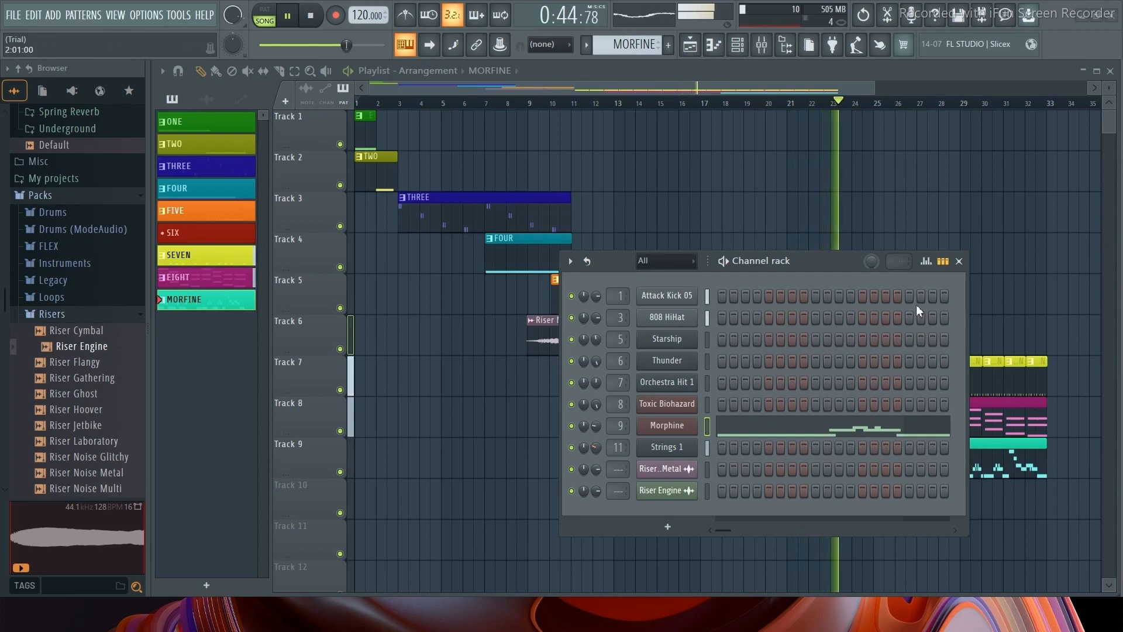
click(959, 263)
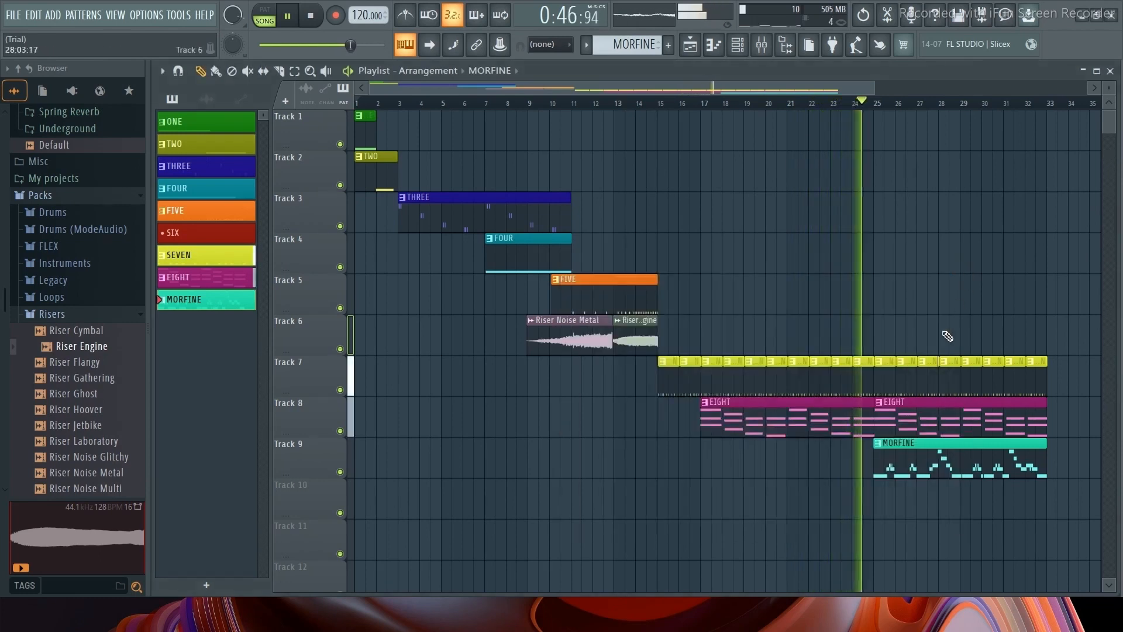